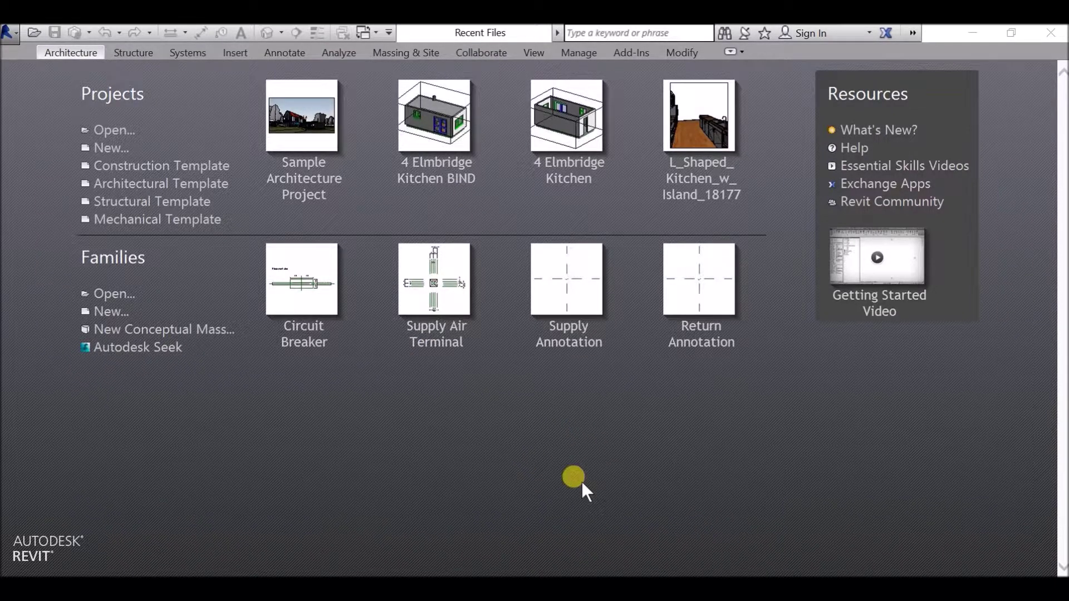
Minimize the Revit start screen so the Windows desktop and its shortcuts show
click(972, 33)
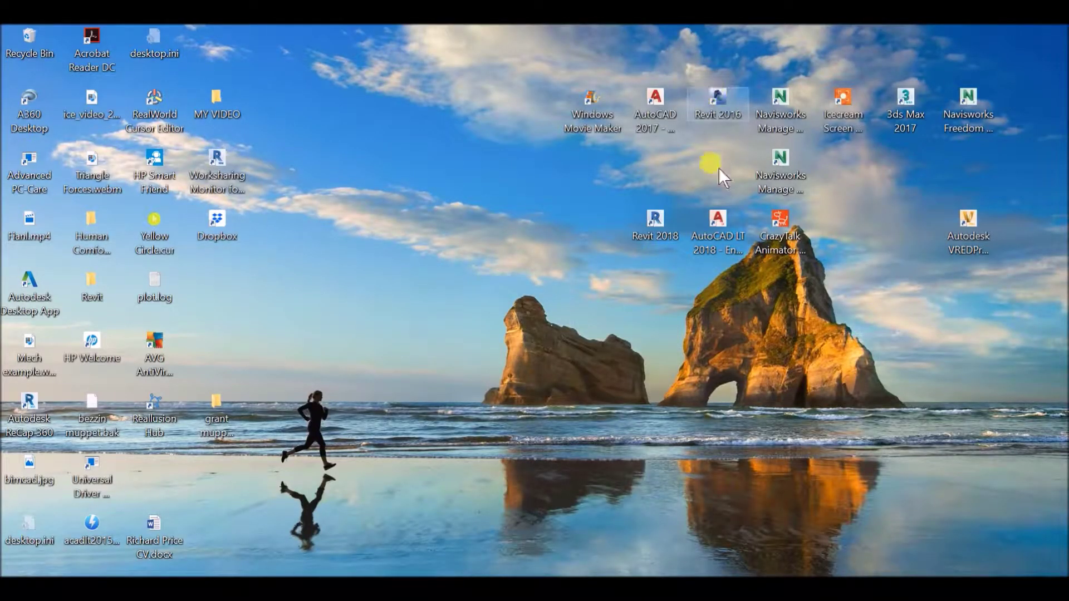
Switch back to the Revit start screen with Alt+Tab
key(alt+Tab)
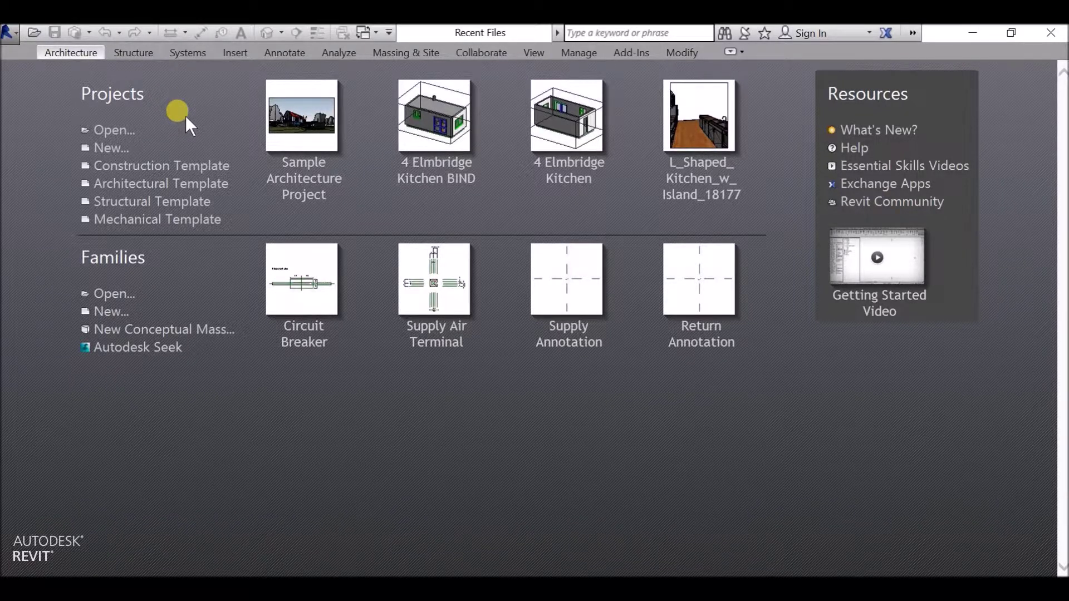
Open 4 Elmbridge Kitchen BIND and select its Basic Ceiling, offset 2500.0 from Level 1
click(435, 180)
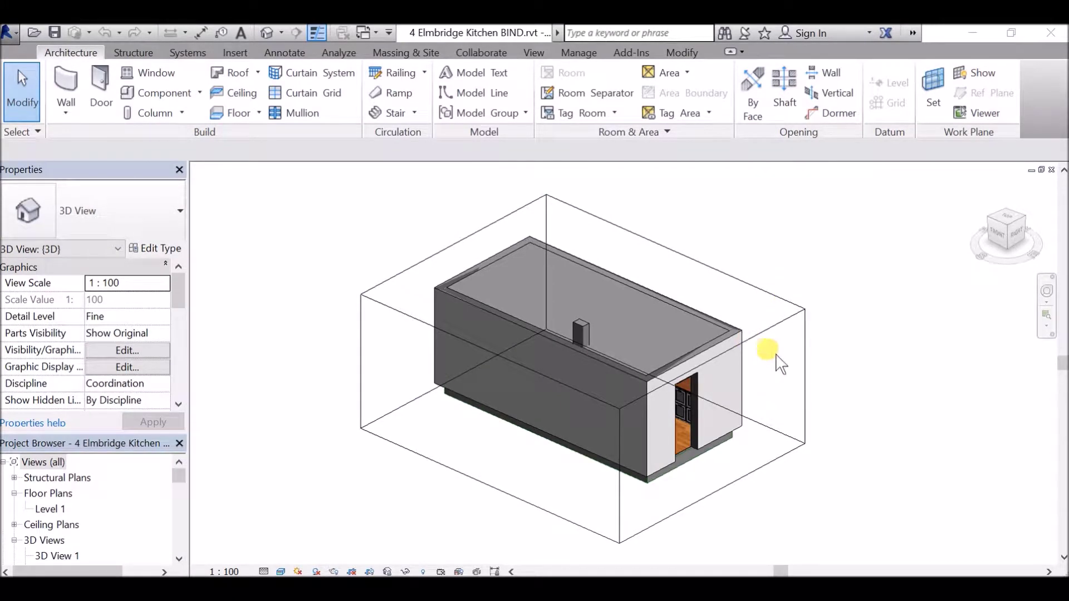
shift+middle_drag(754, 430, 786, 400)
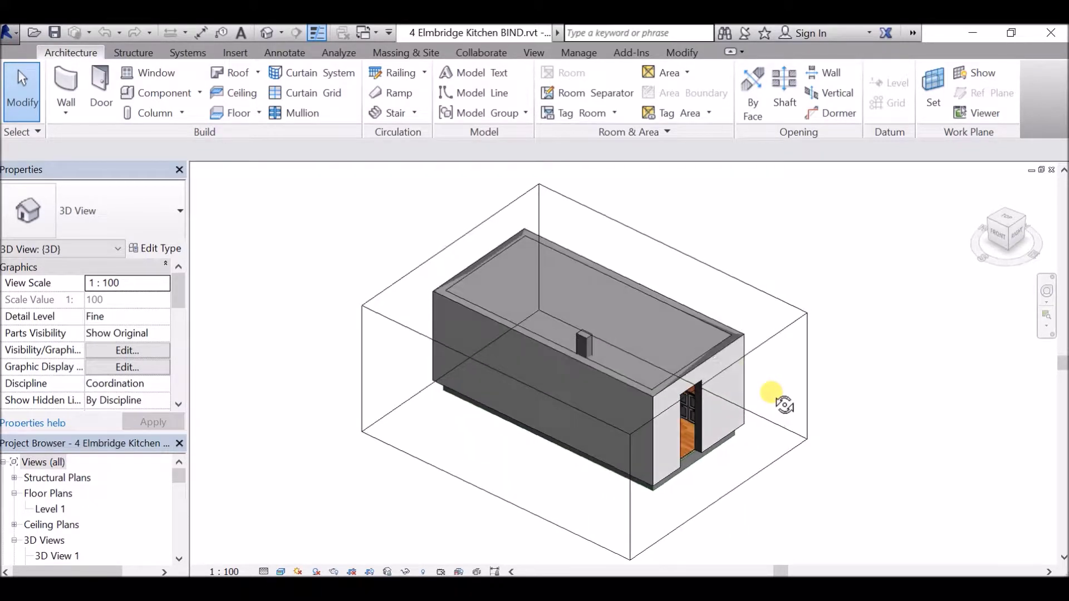
click(723, 361)
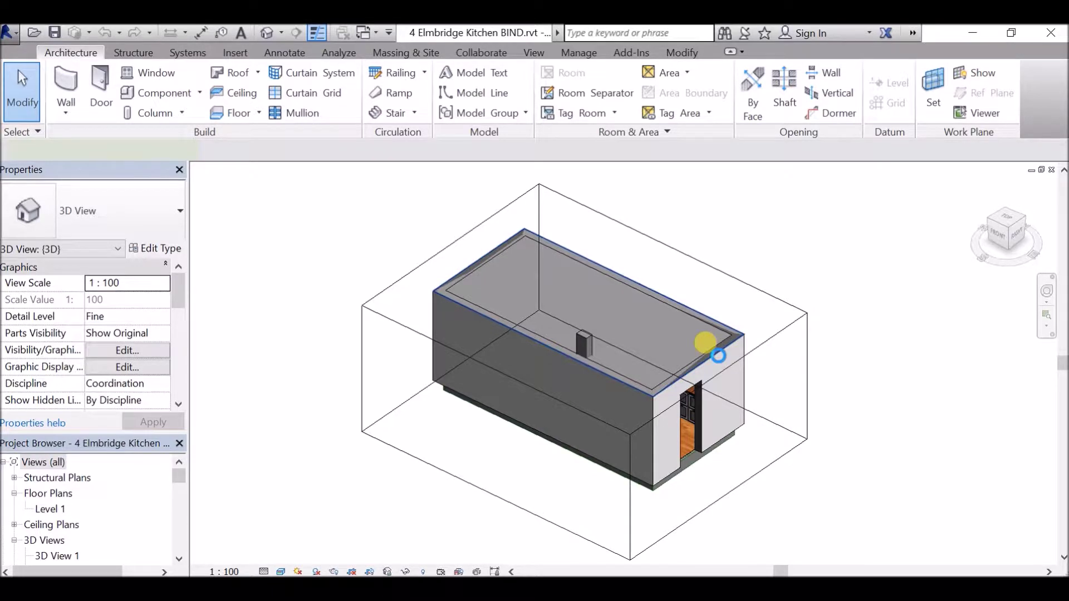
click(721, 361)
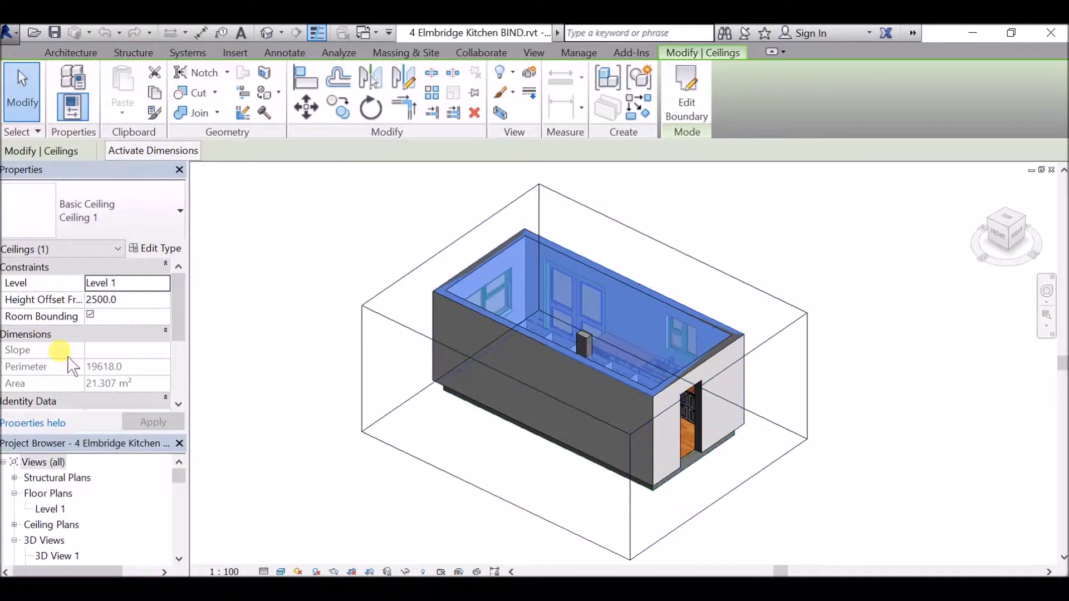
scroll(156, 364, down, 1)
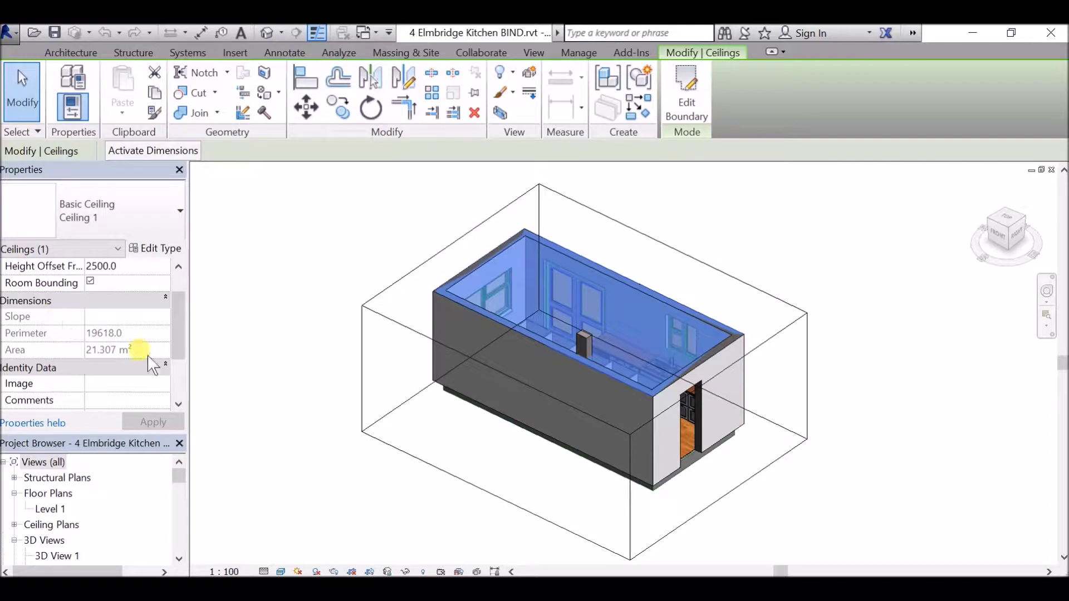
scroll(144, 363, down, 3)
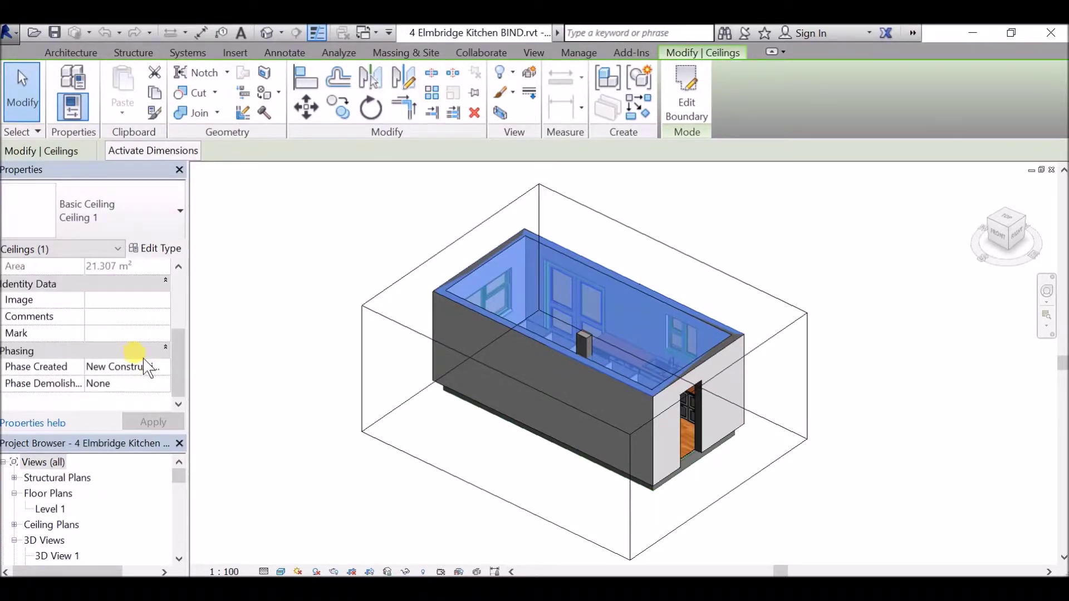
scroll(147, 363, up, 4)
click(142, 251)
scroll(668, 421, down, 2)
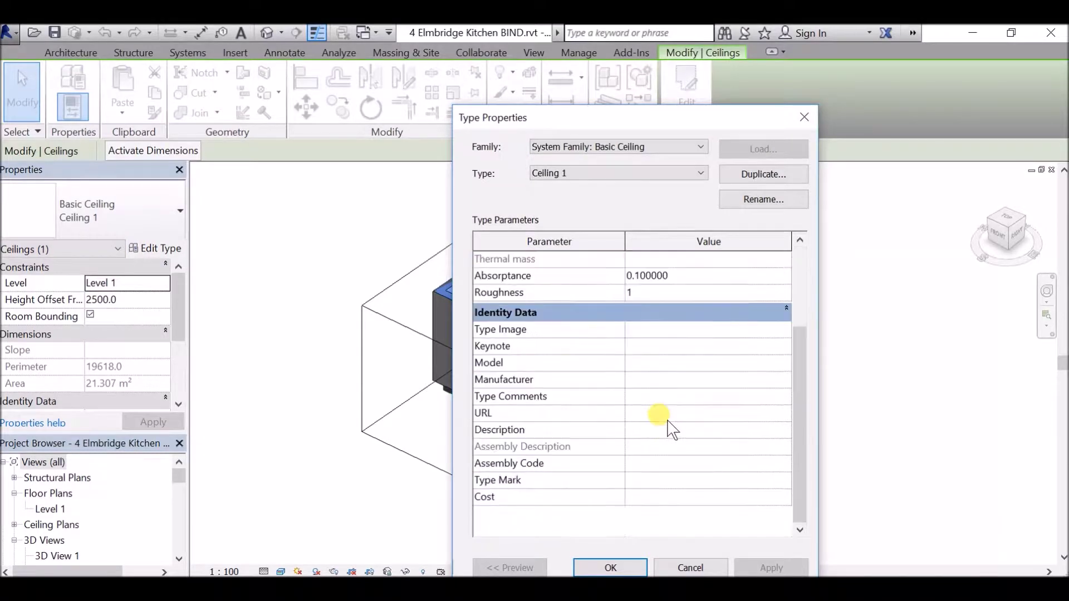
scroll(674, 429, up, 2)
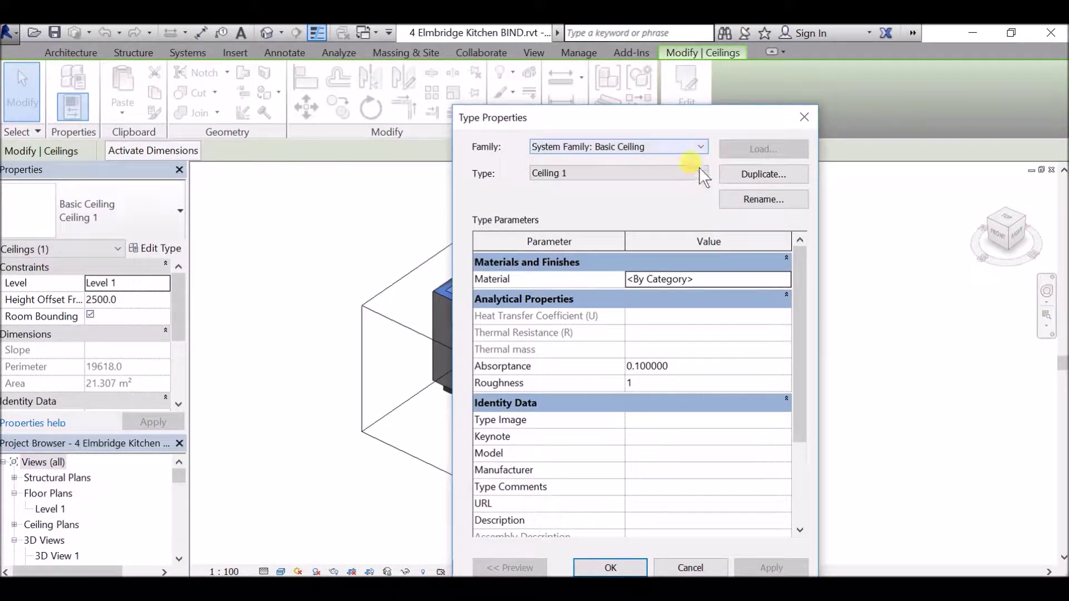
drag(648, 120, 499, 92)
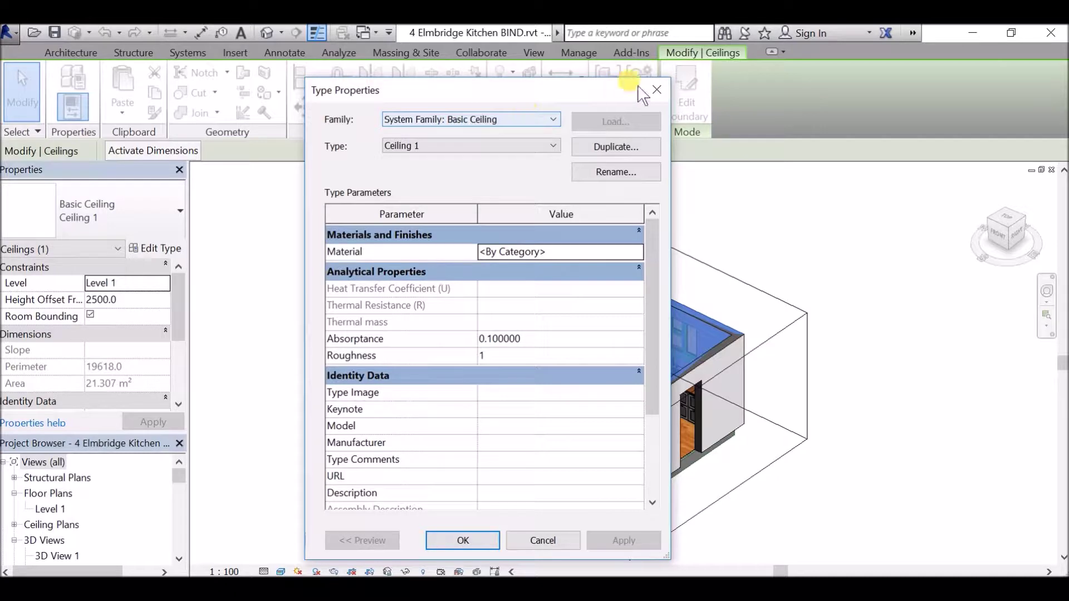
click(657, 90)
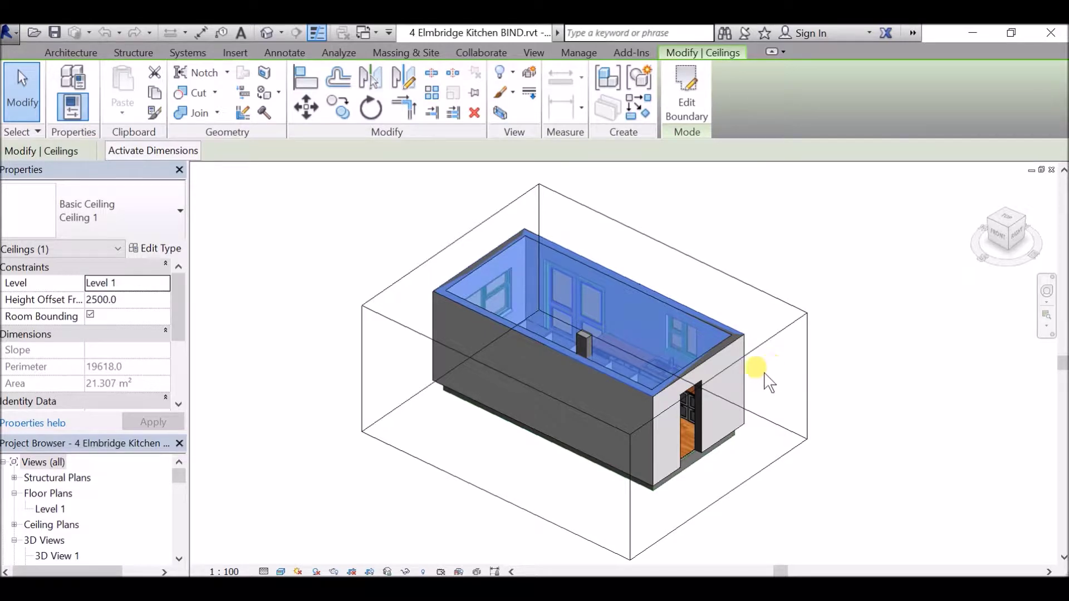
shift+middle_drag(728, 404, 685, 337)
Hide the kitchen ceiling in the 3D view with Hide in View > Elements
right_click(678, 337)
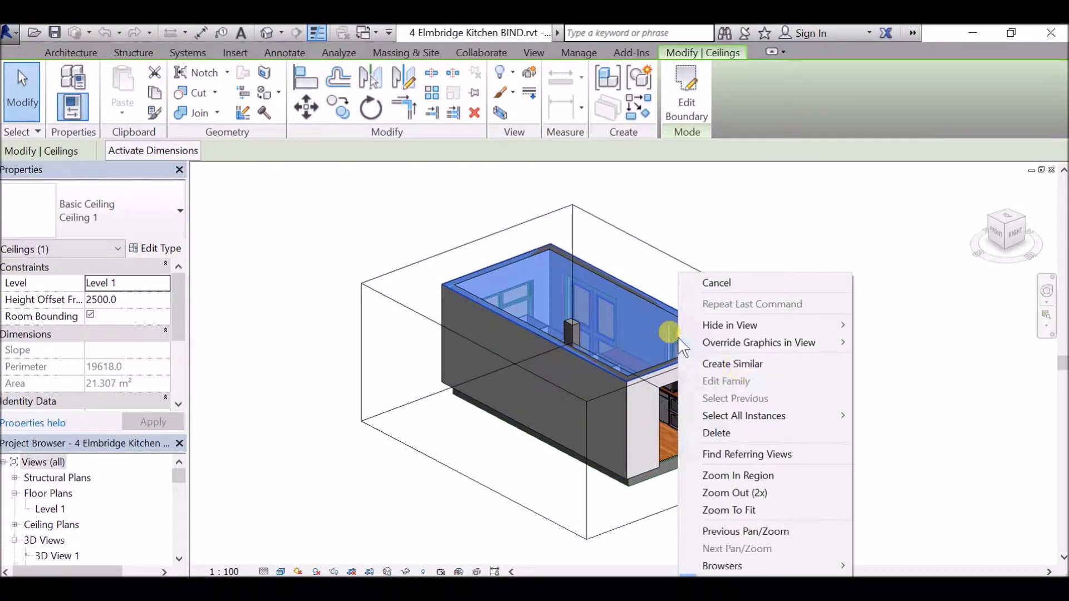
mouse_move(747, 329)
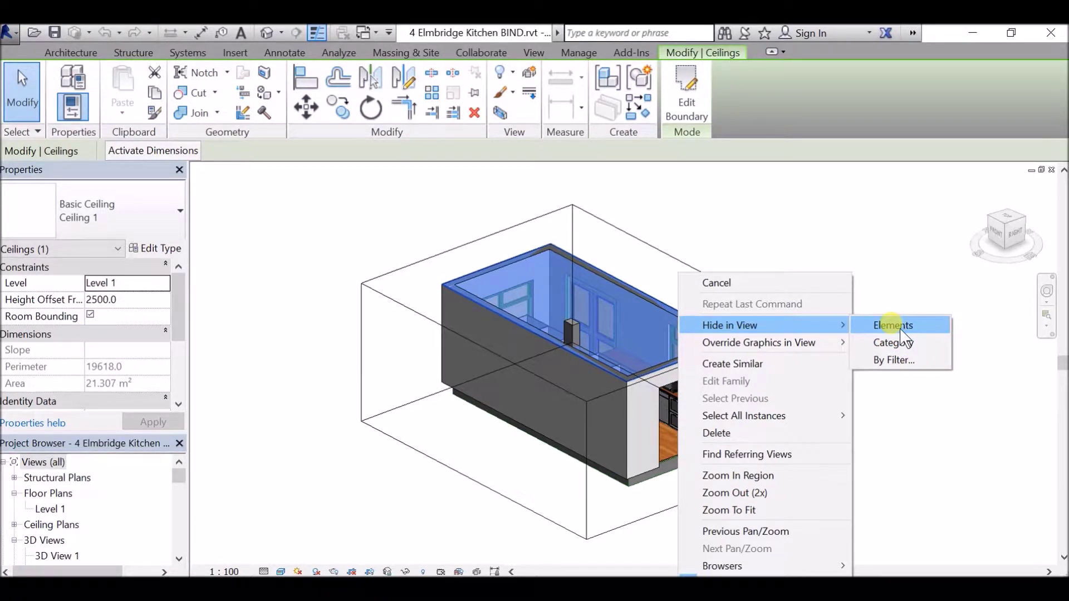
click(894, 325)
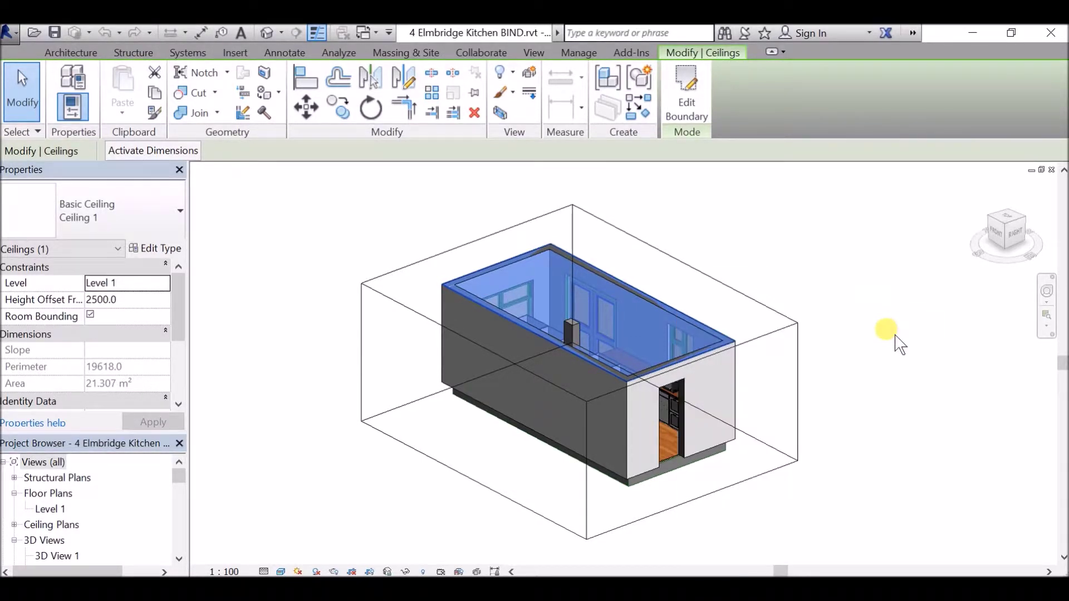
click(724, 399)
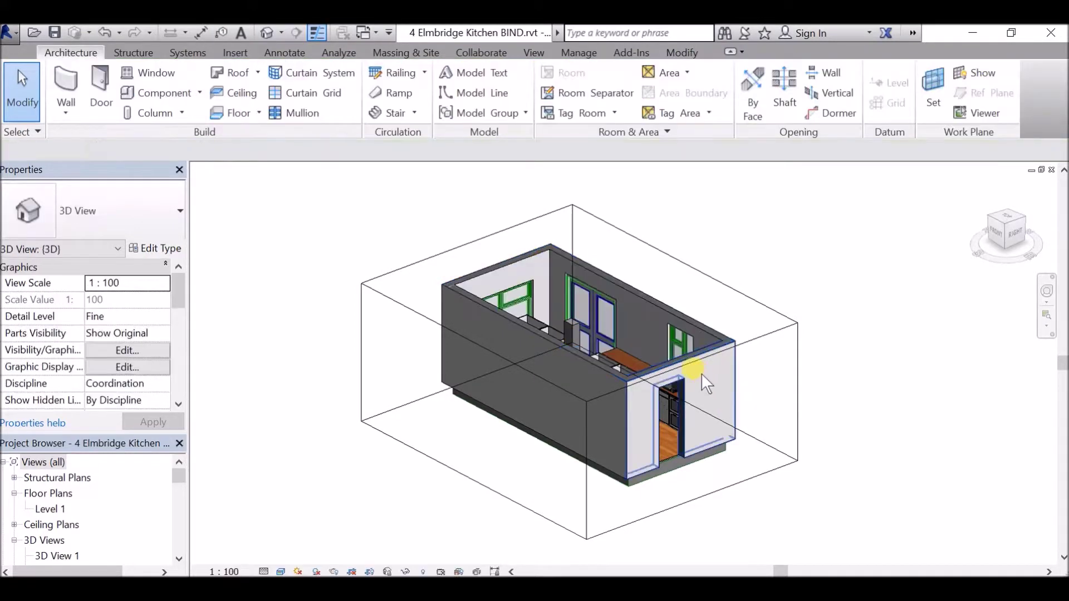
Change the far-wall window to the Windows_Dbl_Casement_w-Vent 910x910mm type
shift+middle_drag(673, 353, 625, 358)
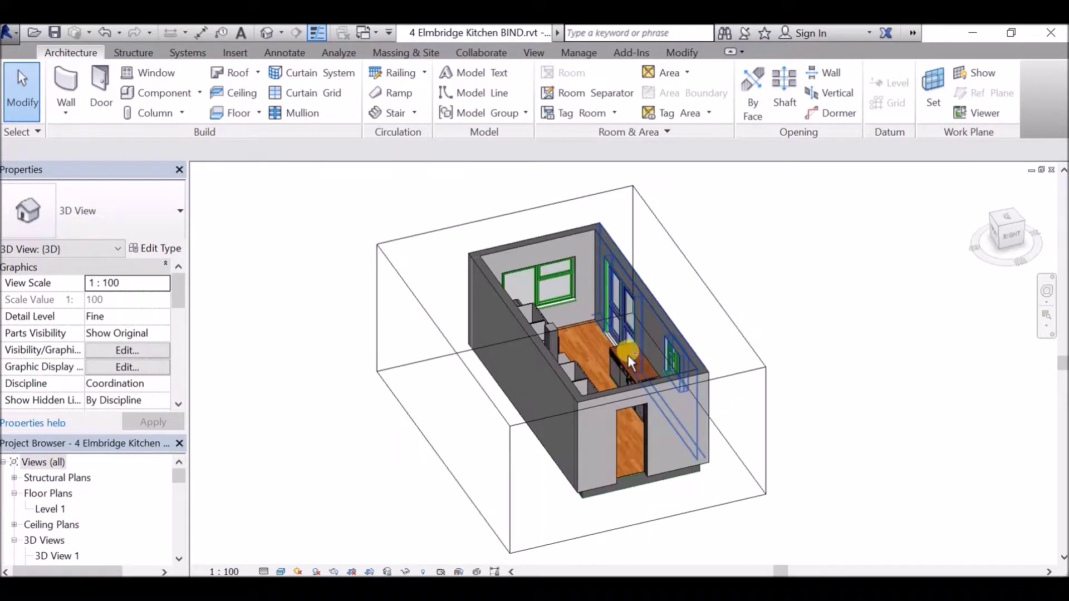
click(552, 282)
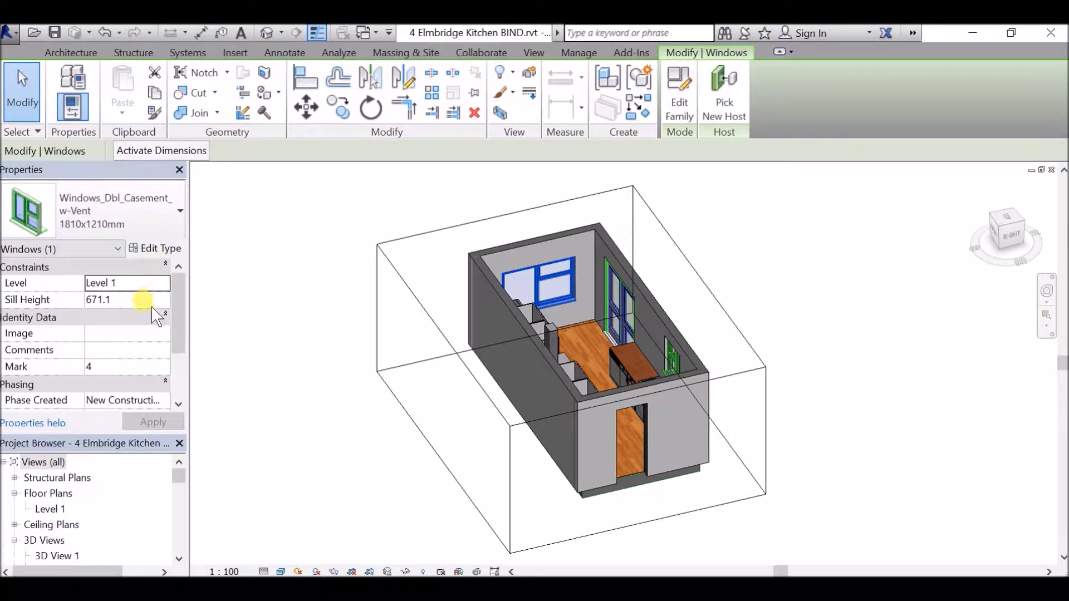
scroll(152, 307, down, 4)
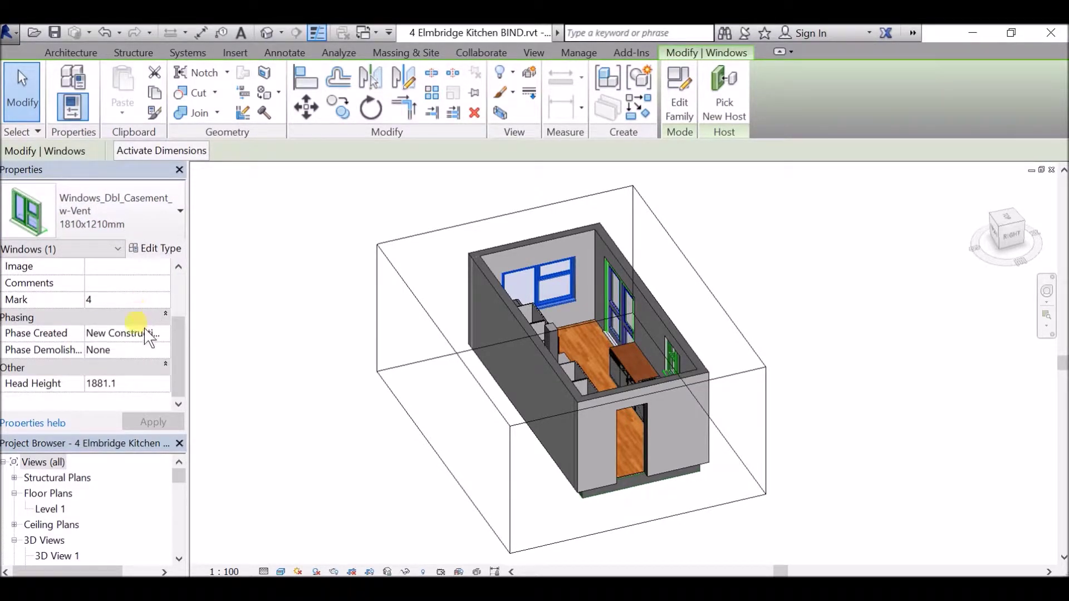
scroll(152, 315, up, 4)
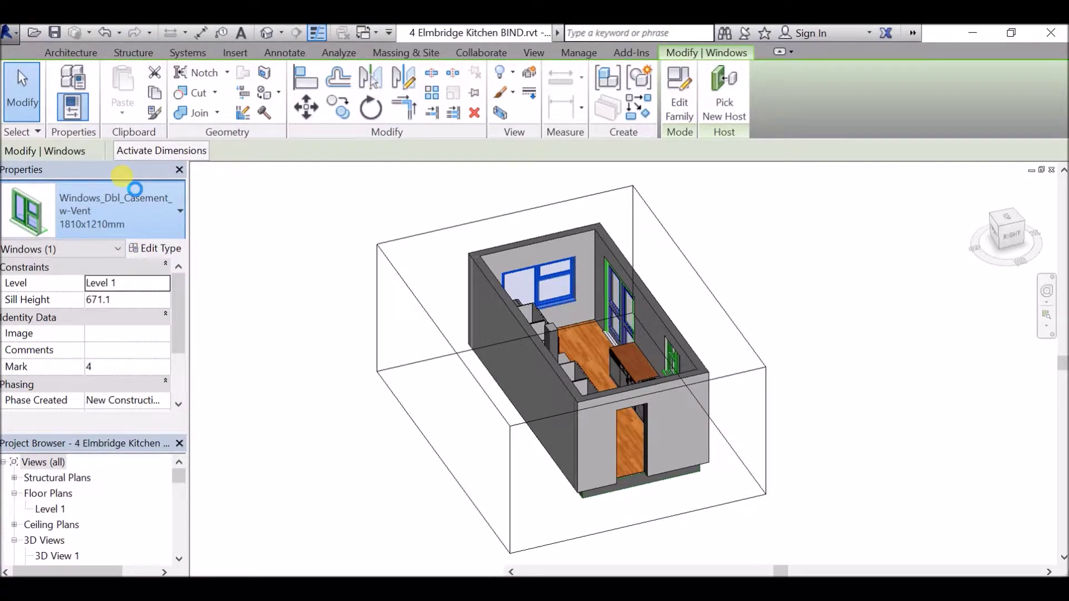
click(135, 189)
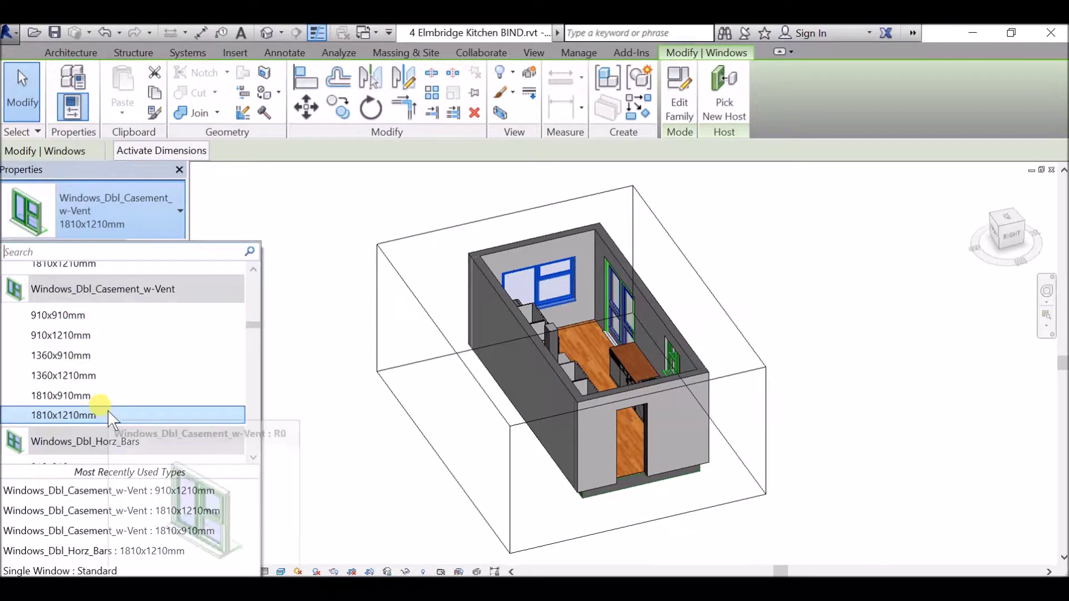
mouse_move(84, 413)
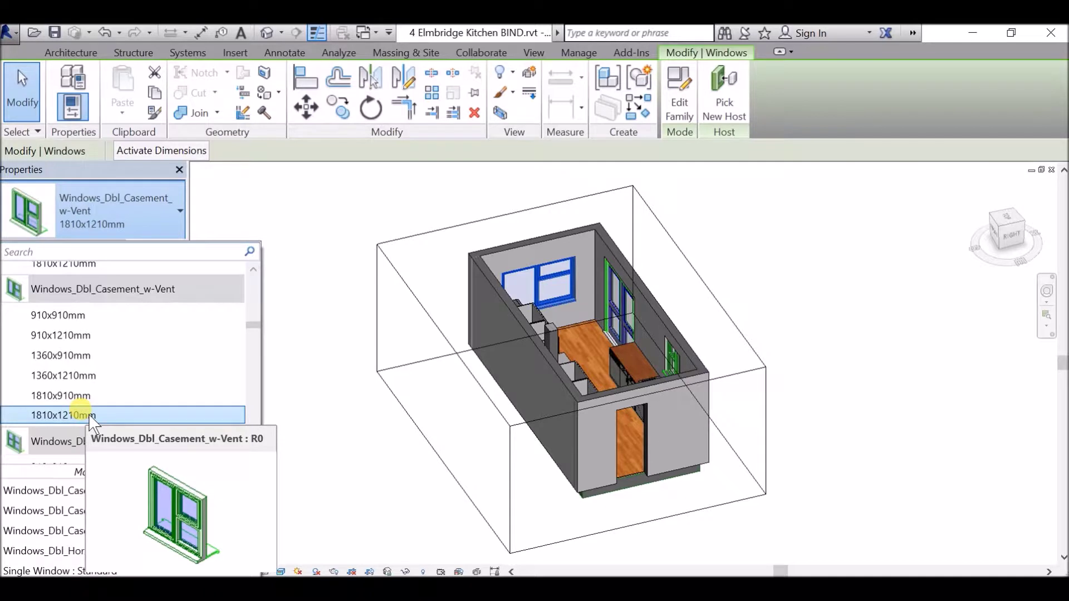
mouse_move(74, 318)
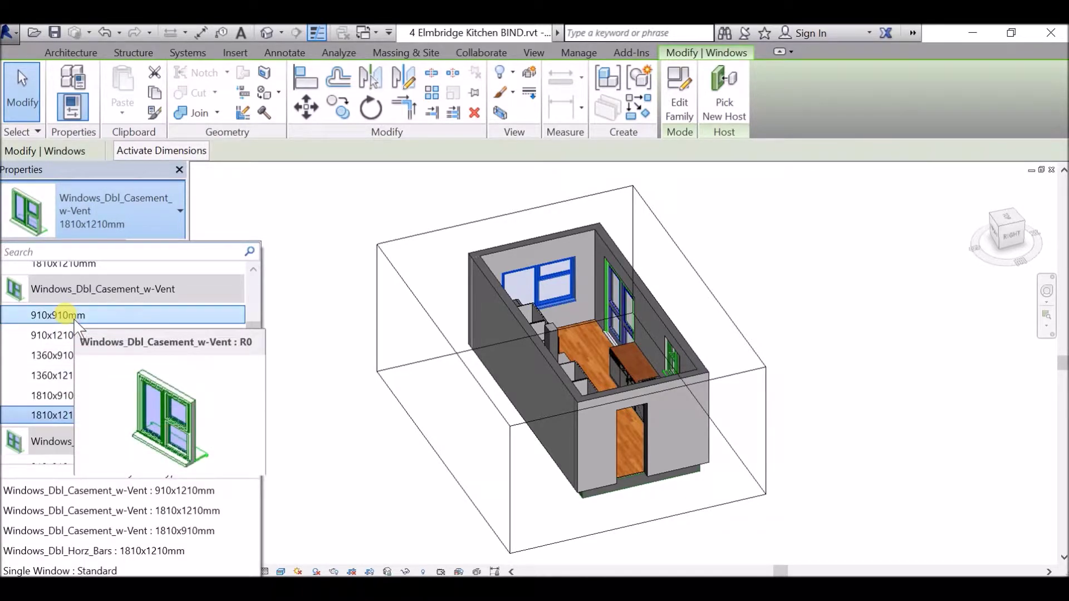
key(Escape)
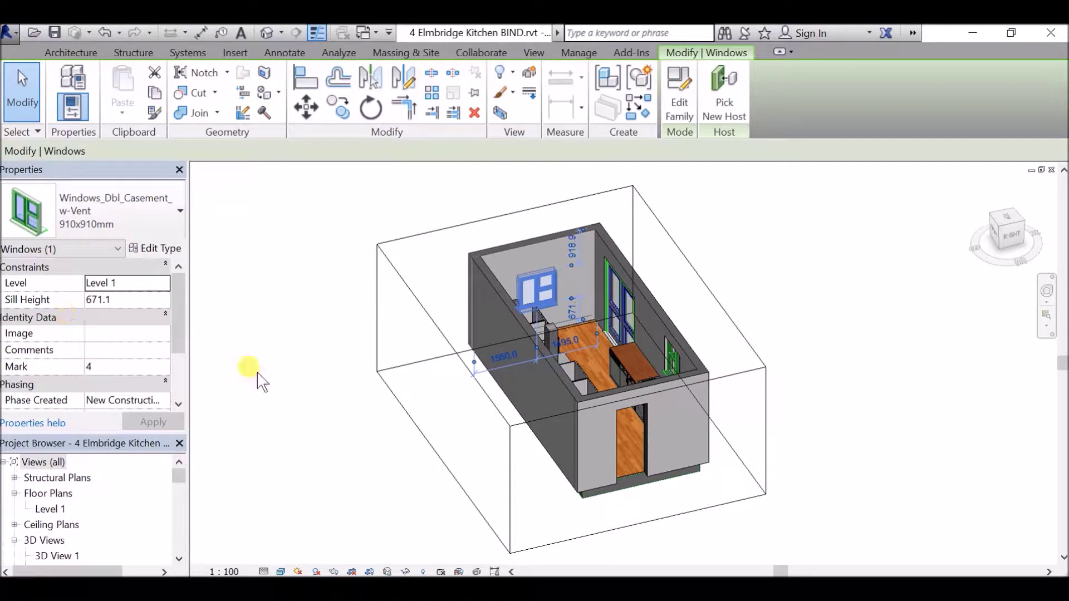
Zoom in on the 910x910mm casement window and delete it from the far wall
scroll(554, 300, up, 5)
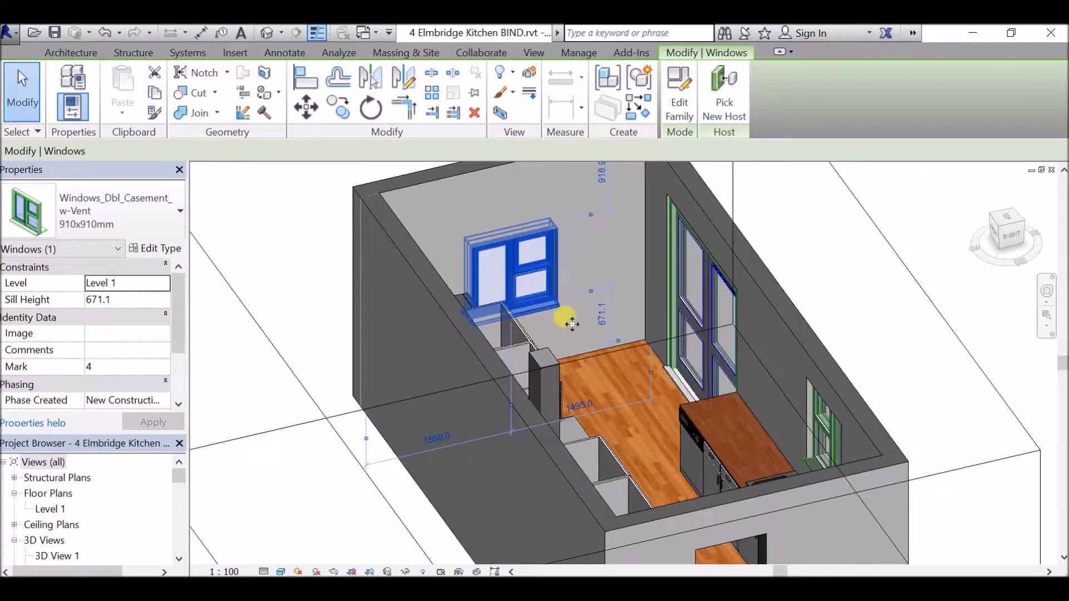
middle_drag(610, 314, 599, 302)
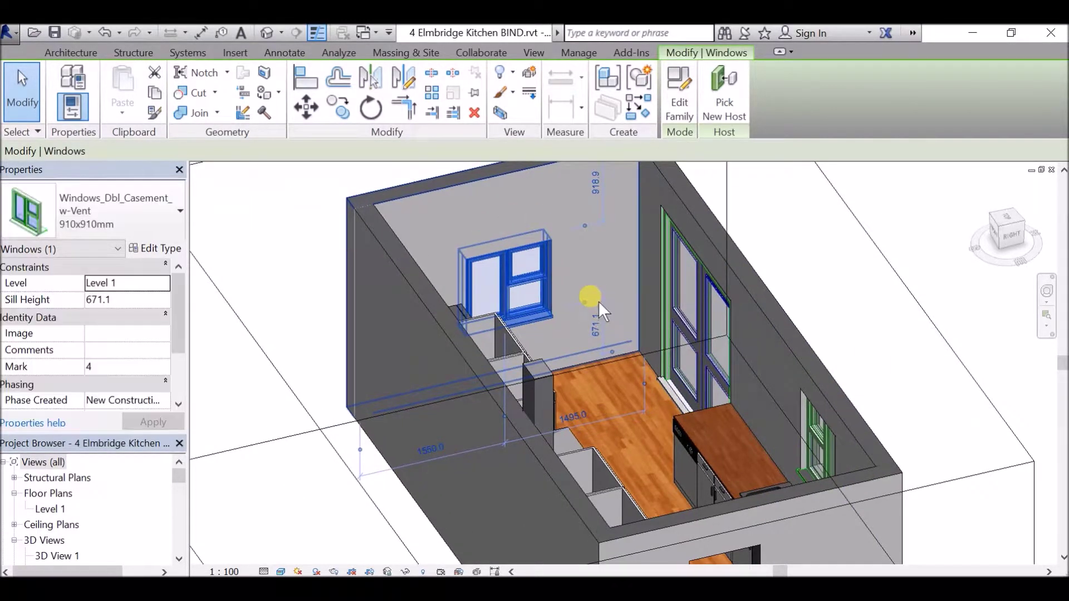
middle_drag(517, 282, 505, 310)
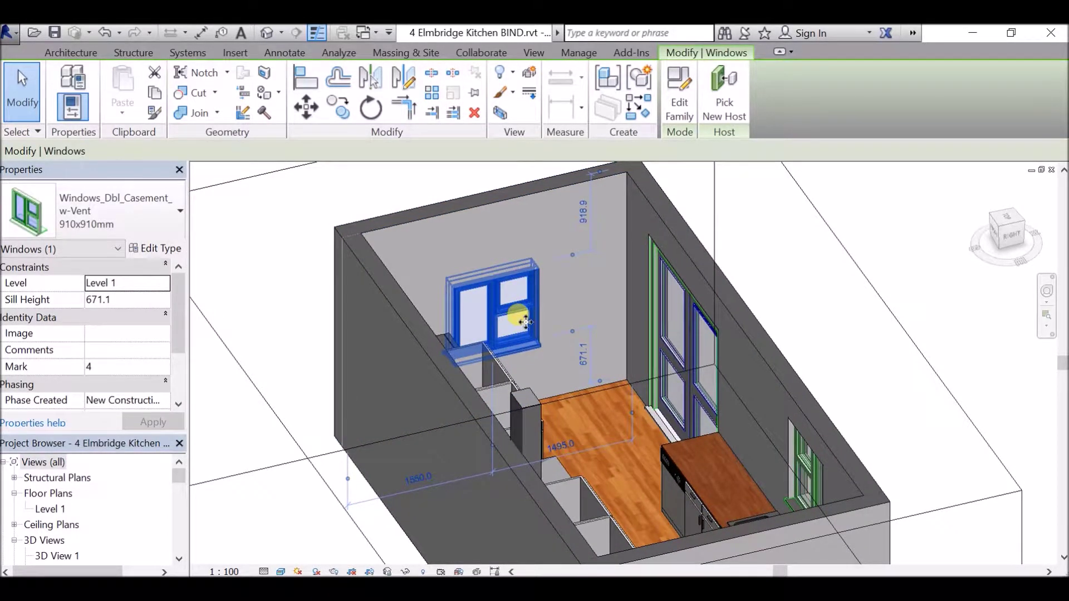
middle_drag(574, 332, 589, 332)
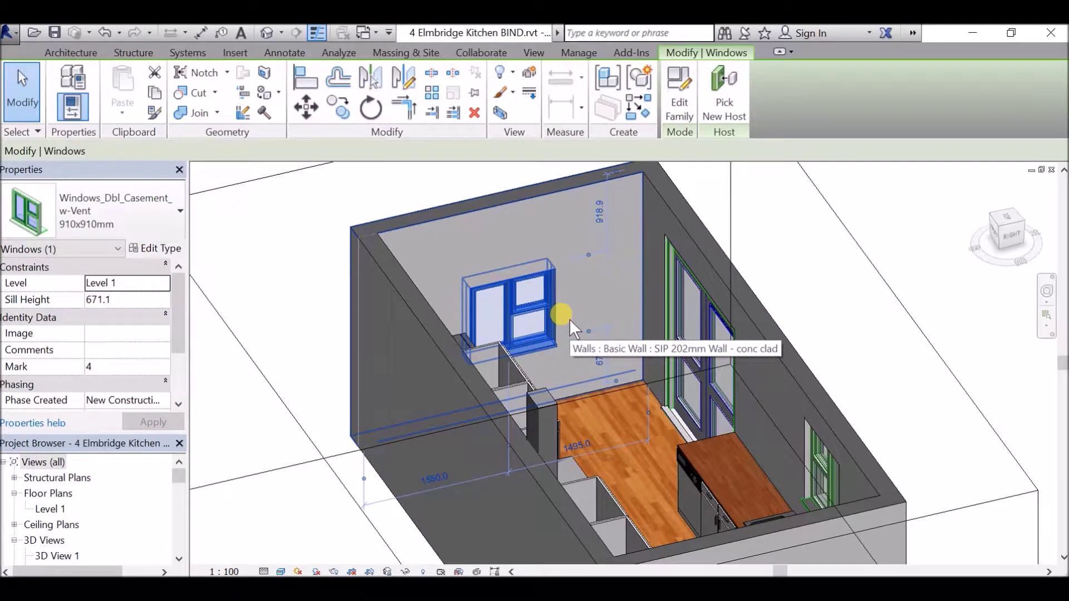
middle_drag(569, 319, 509, 260)
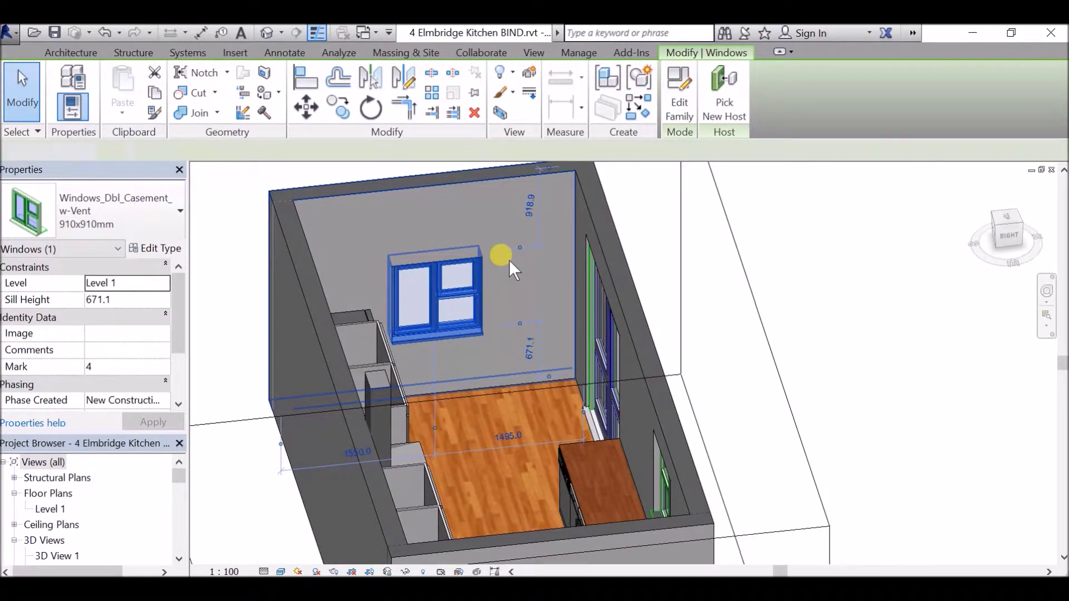
key(Escape)
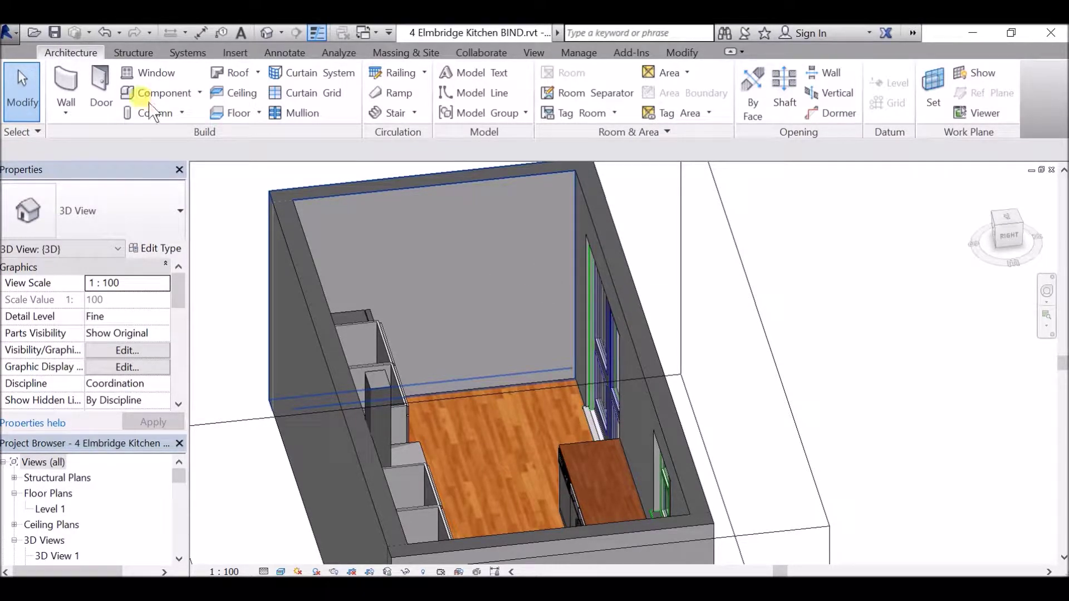
Undo the window deletion and the change to the 910x910mm type
click(104, 32)
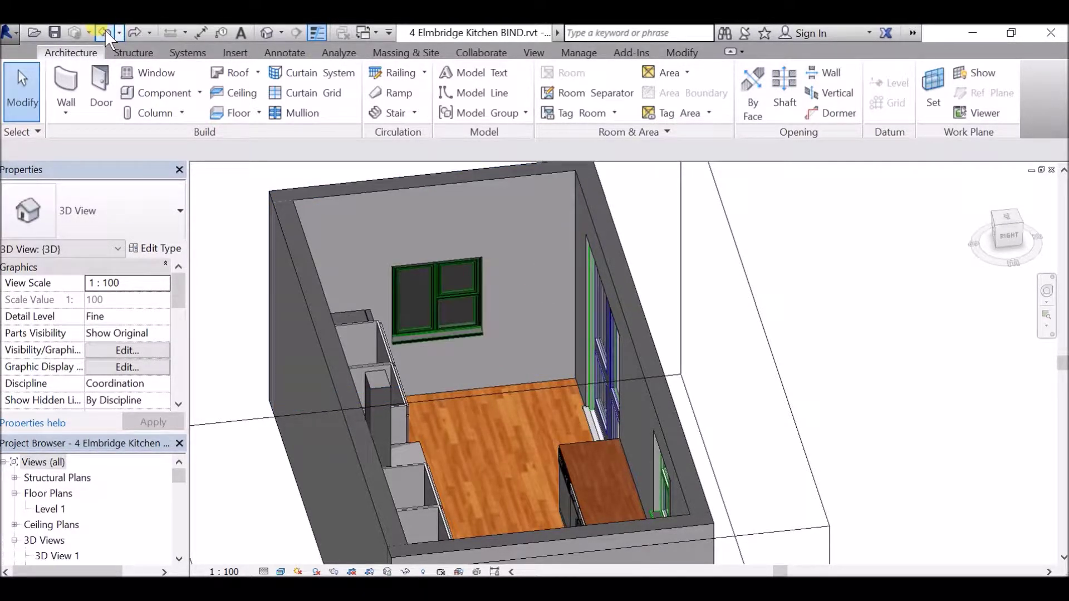
click(105, 32)
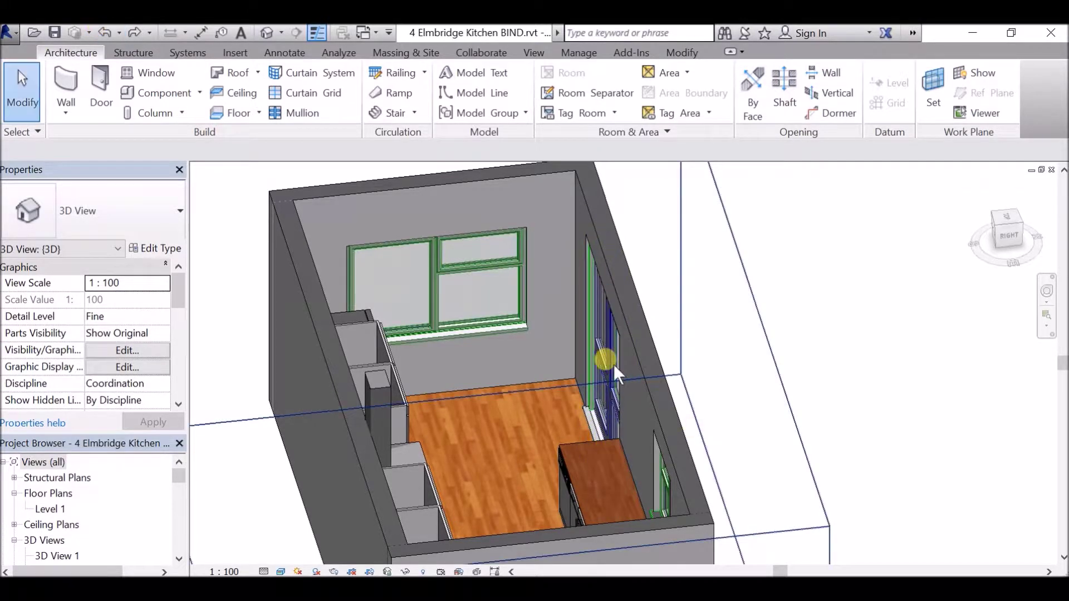
shift+middle_drag(609, 393, 742, 393)
Bring the whole building into an exterior 3D view and turn on Reveal Hidden Elements
scroll(732, 389, down, 5)
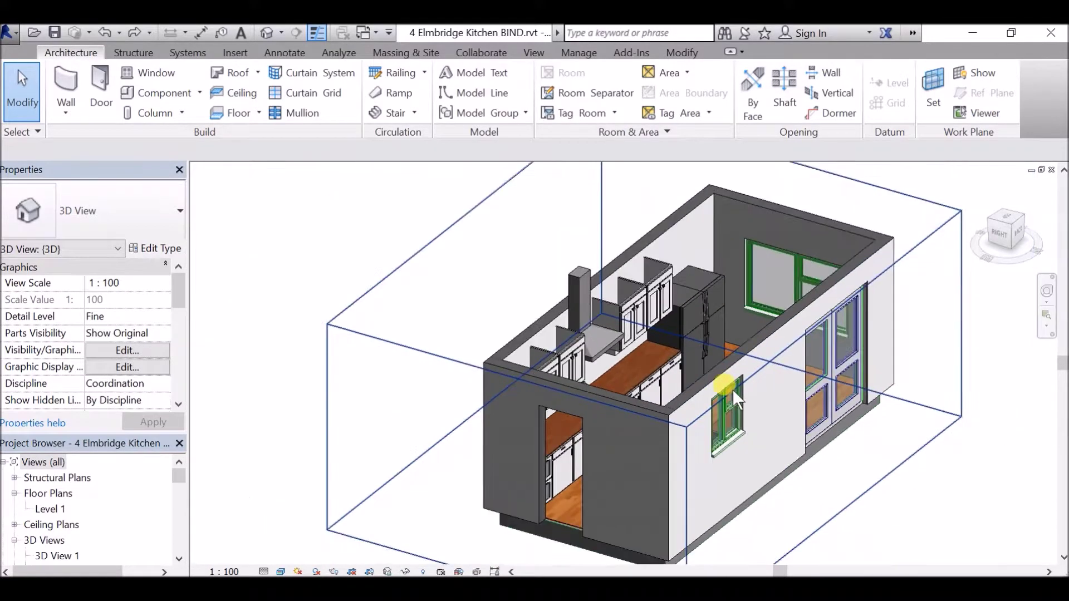
shift+middle_drag(509, 387, 637, 374)
shift+middle_drag(768, 425, 730, 365)
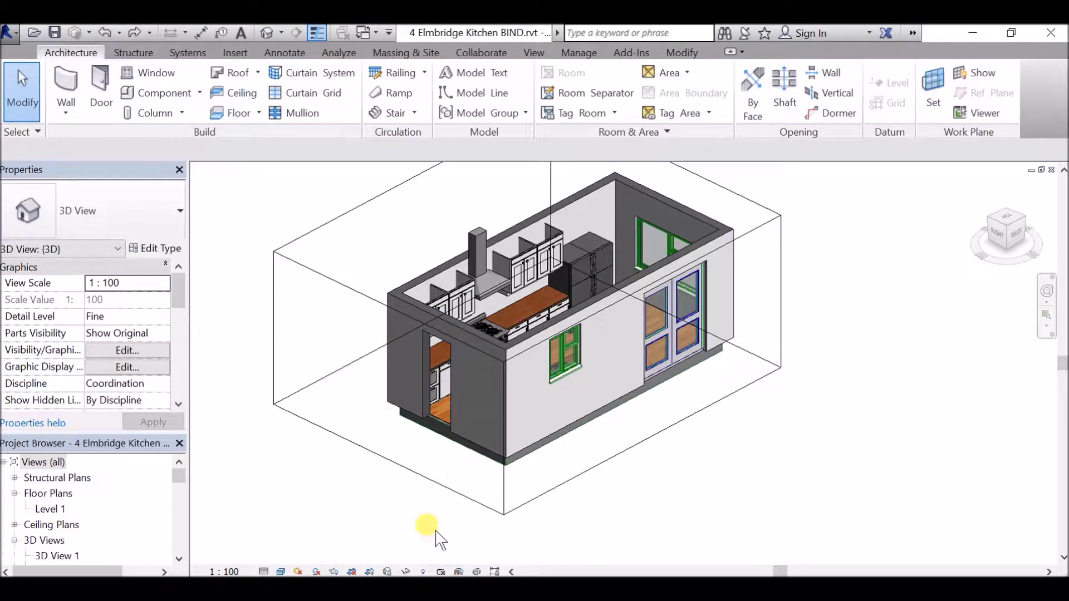
middle_drag(533, 486, 547, 518)
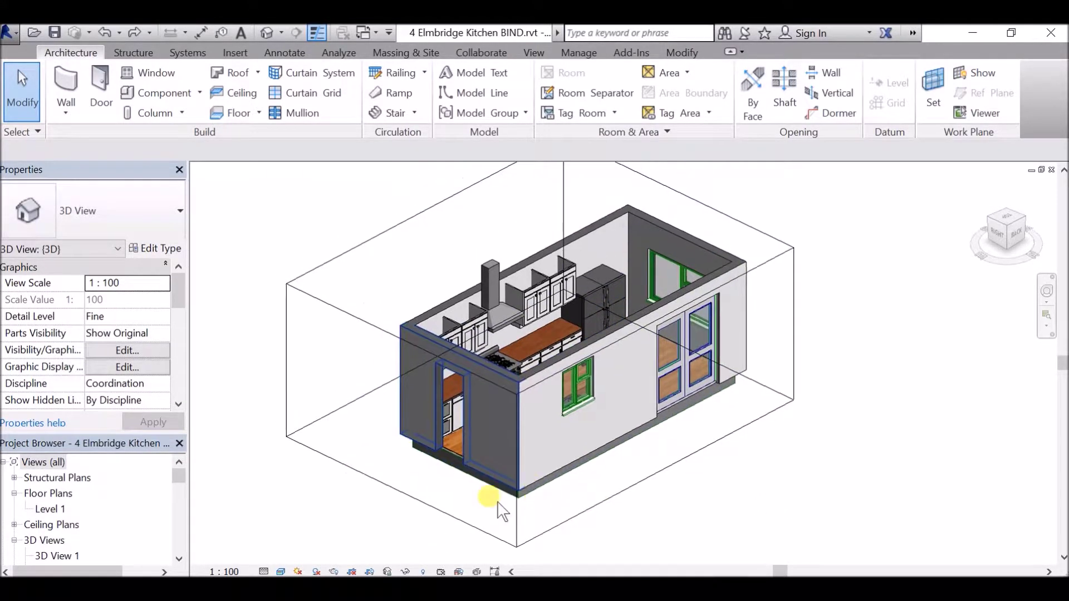
click(422, 571)
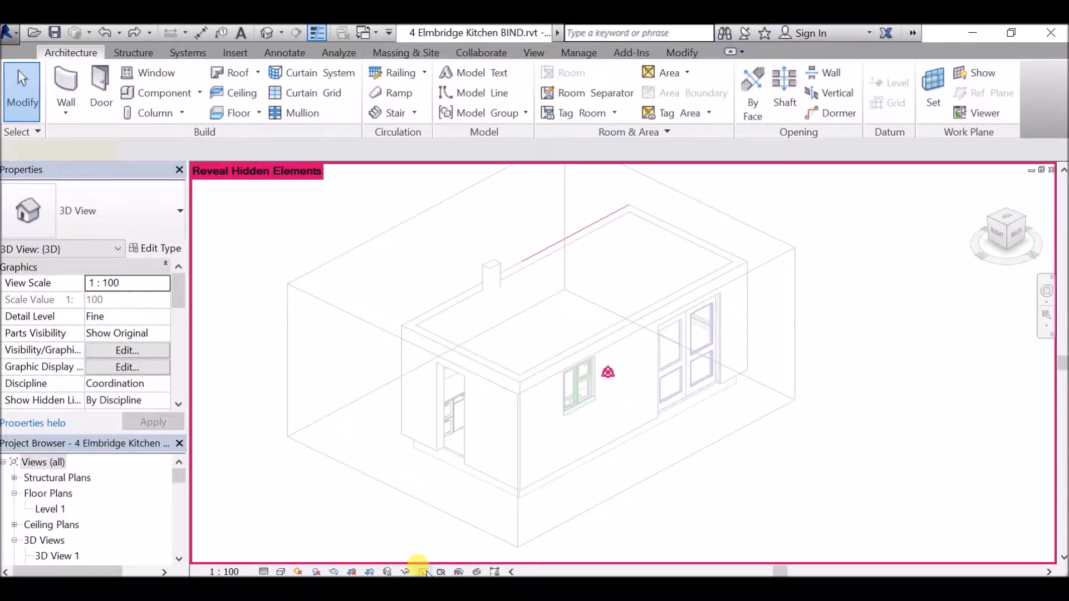
Unhide the kitchen ceiling with Unhide in View > Elements and exit reveal mode
click(539, 381)
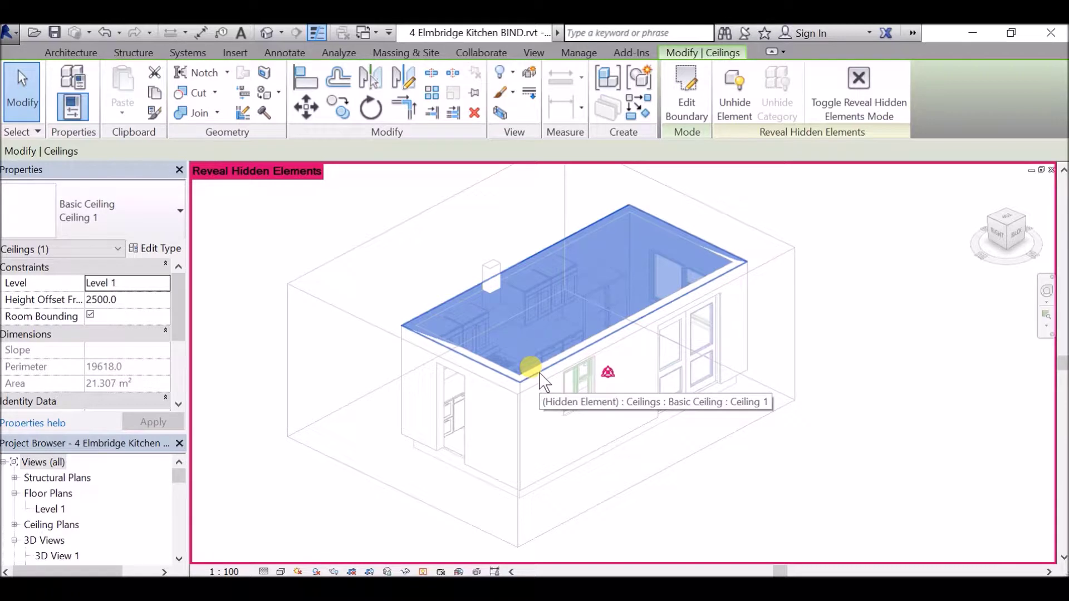
right_click(540, 379)
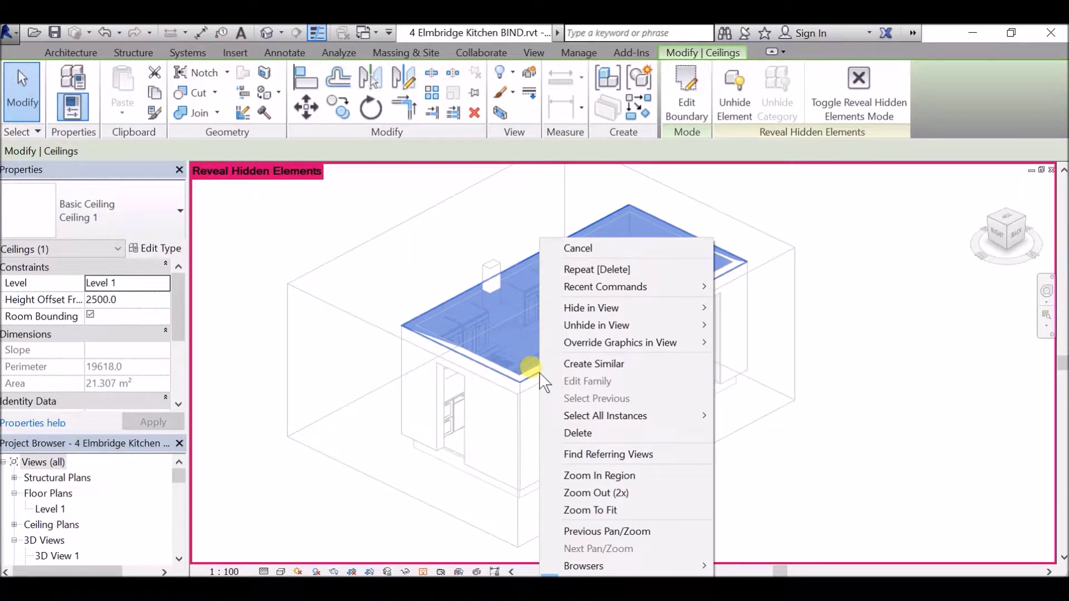
mouse_move(612, 327)
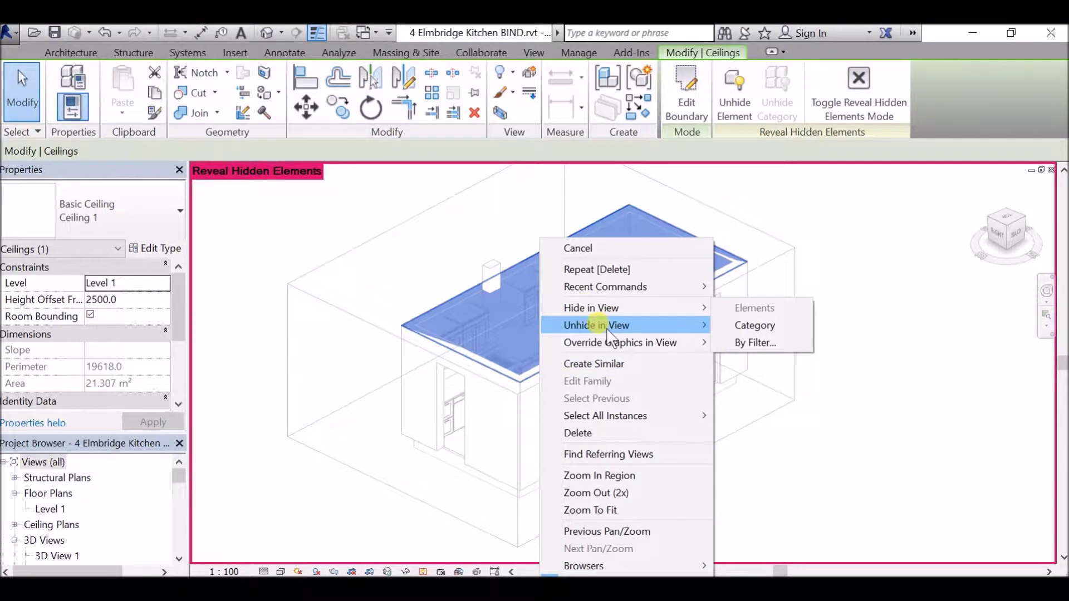
click(758, 325)
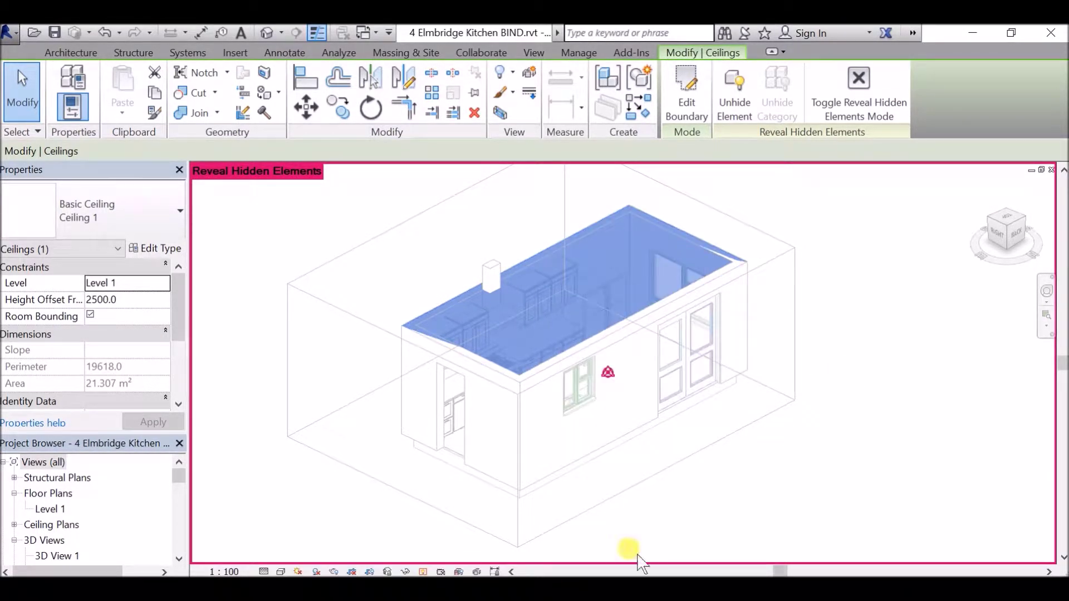
click(423, 572)
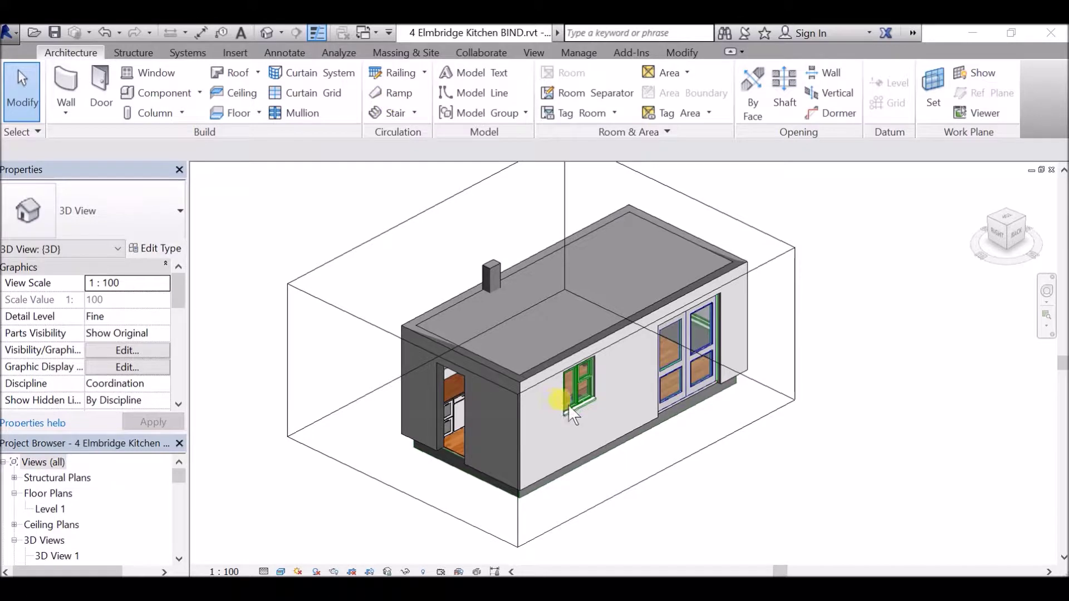
middle_drag(456, 445, 486, 456)
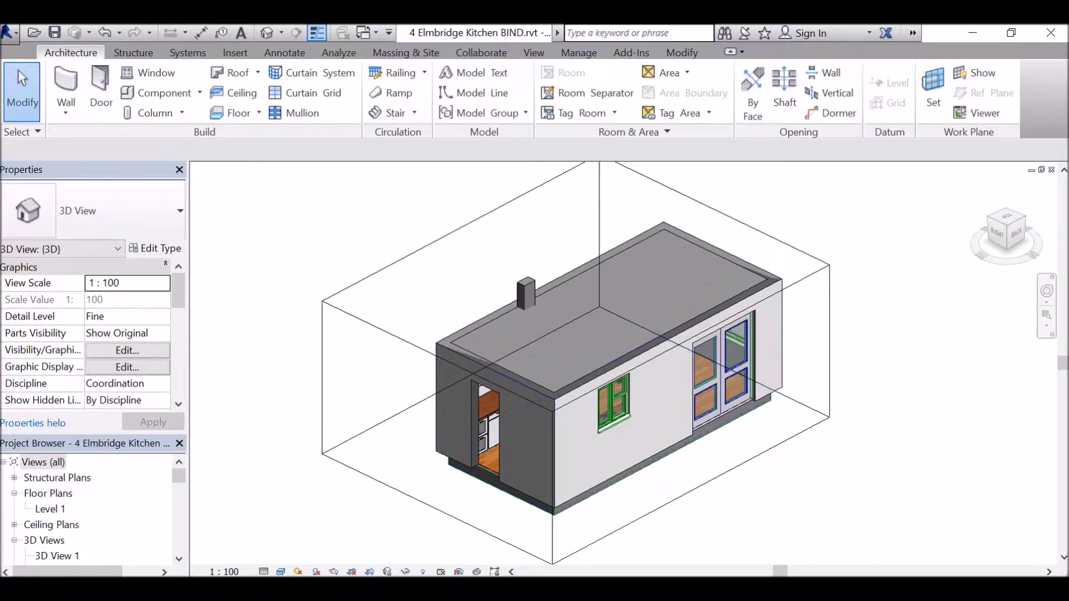
Open the family Return Air Terminal.rfa from Documents > BIM CAD > HWM > Family Examples
click(10, 34)
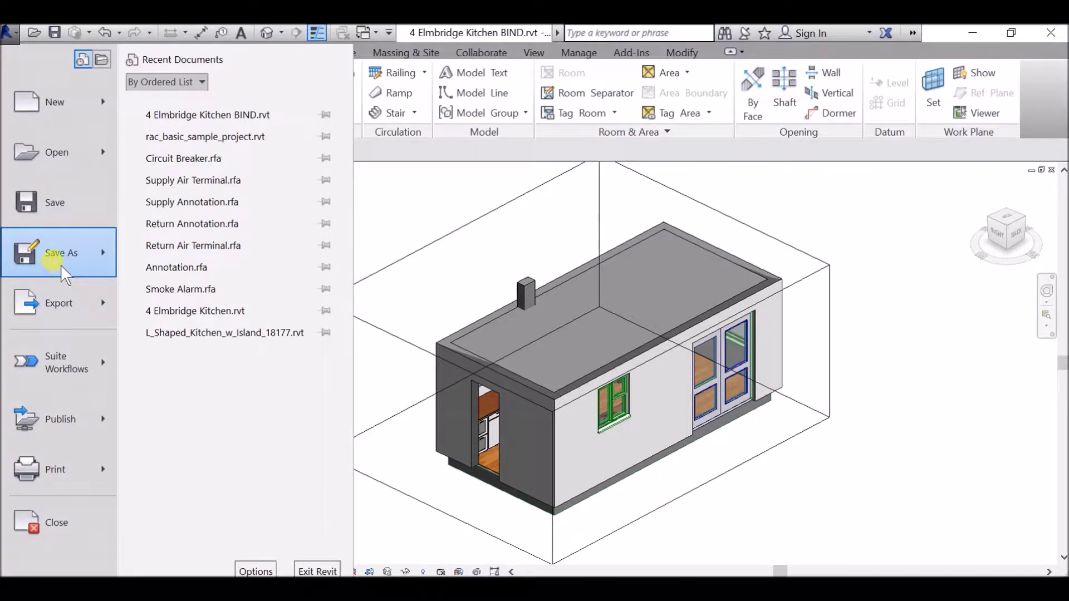
mouse_move(60, 169)
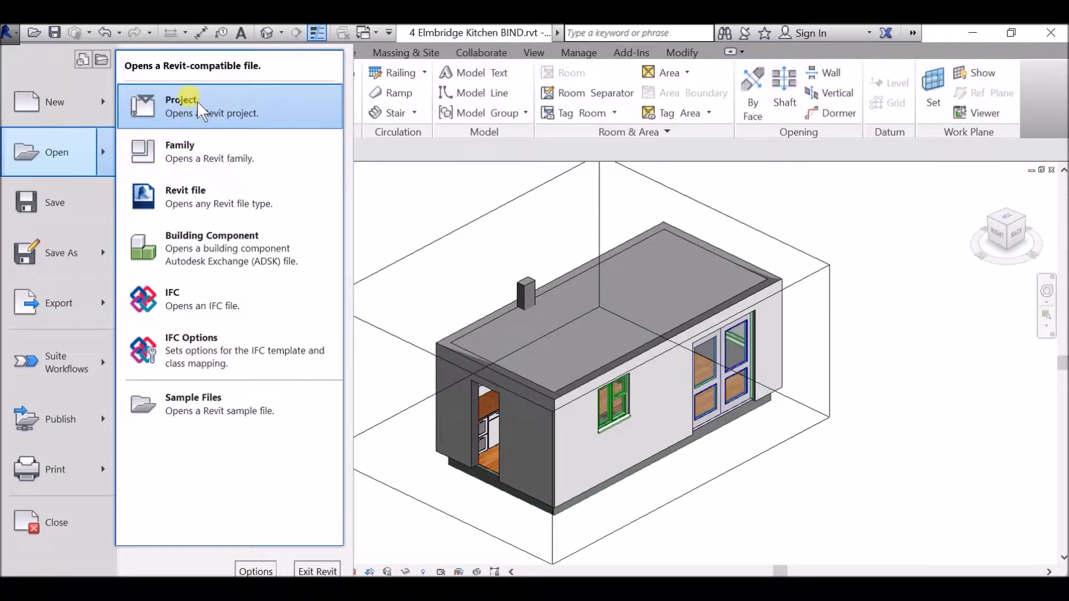
click(200, 152)
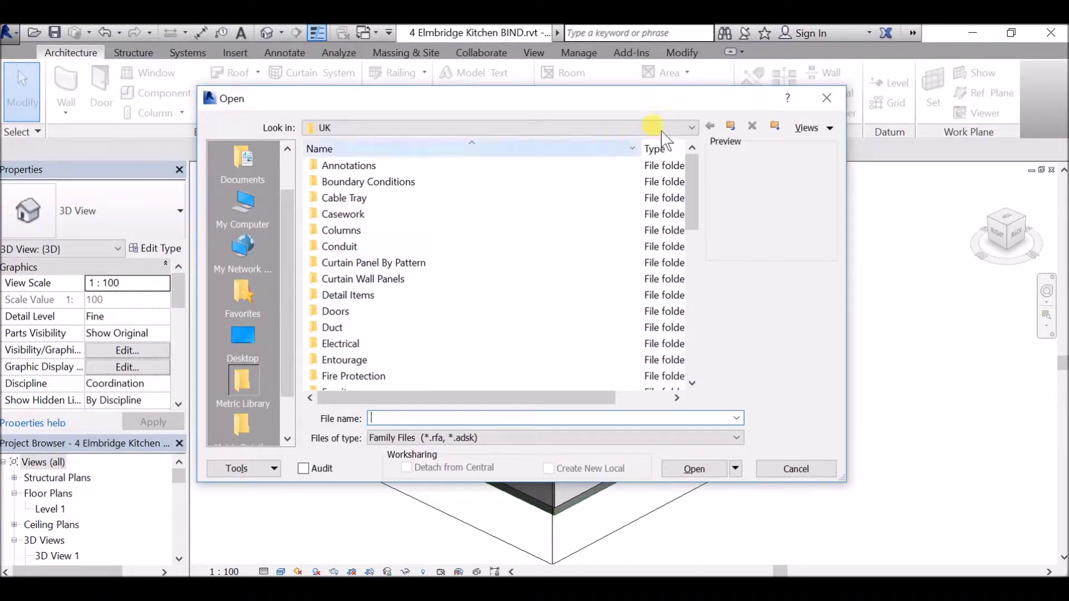
click(692, 128)
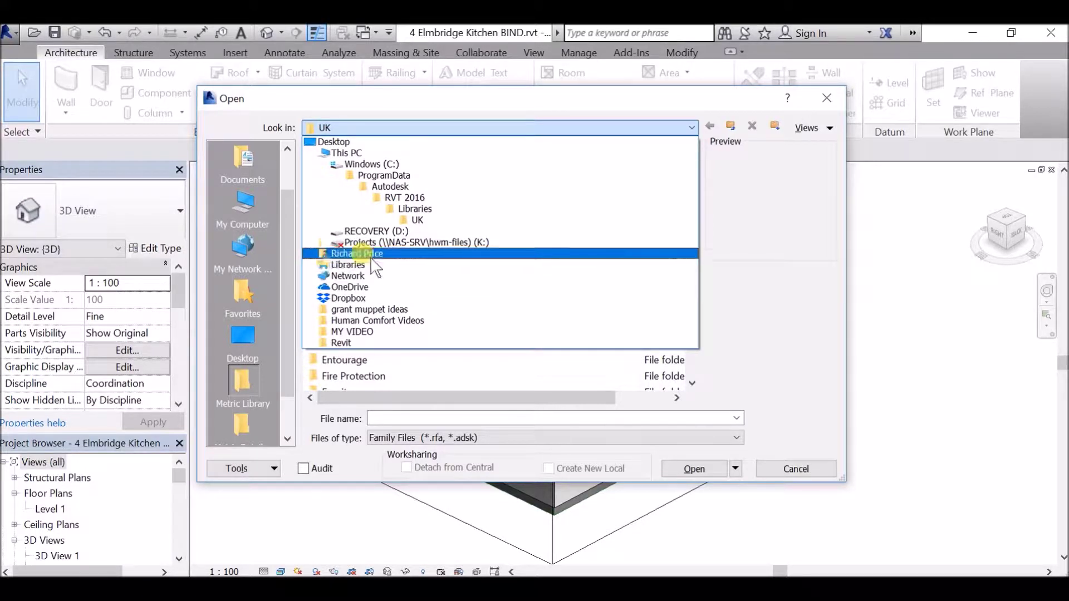
click(353, 154)
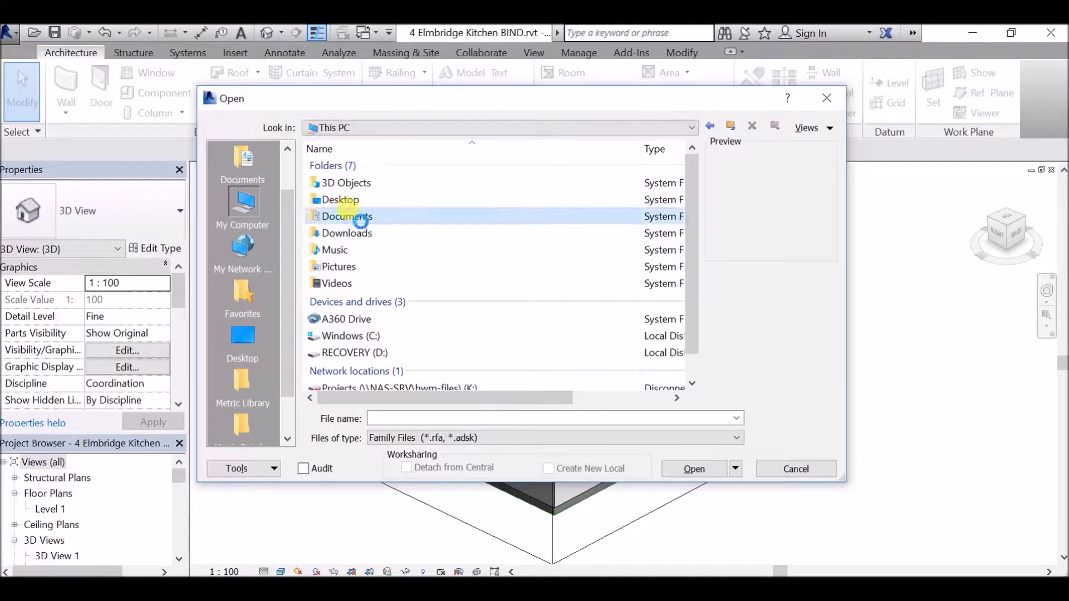
double_click(359, 215)
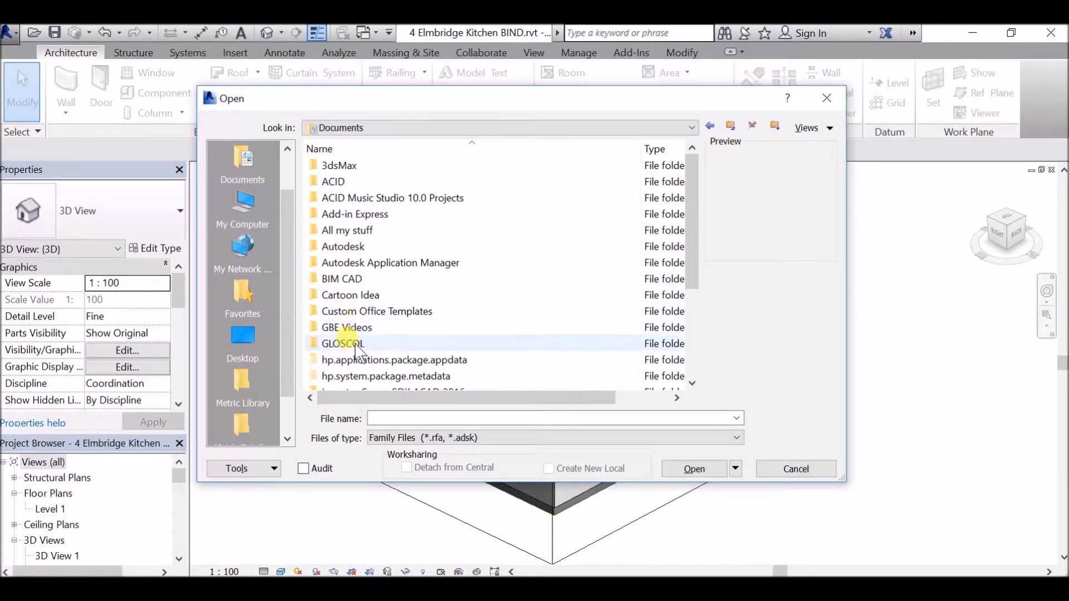
double_click(355, 343)
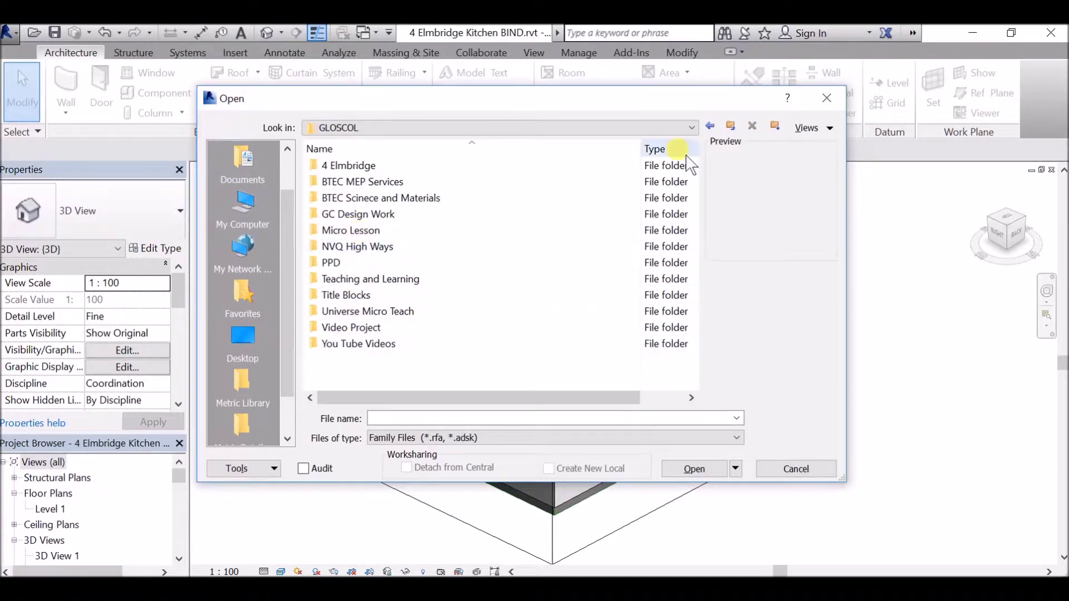
click(711, 124)
double_click(364, 278)
double_click(361, 214)
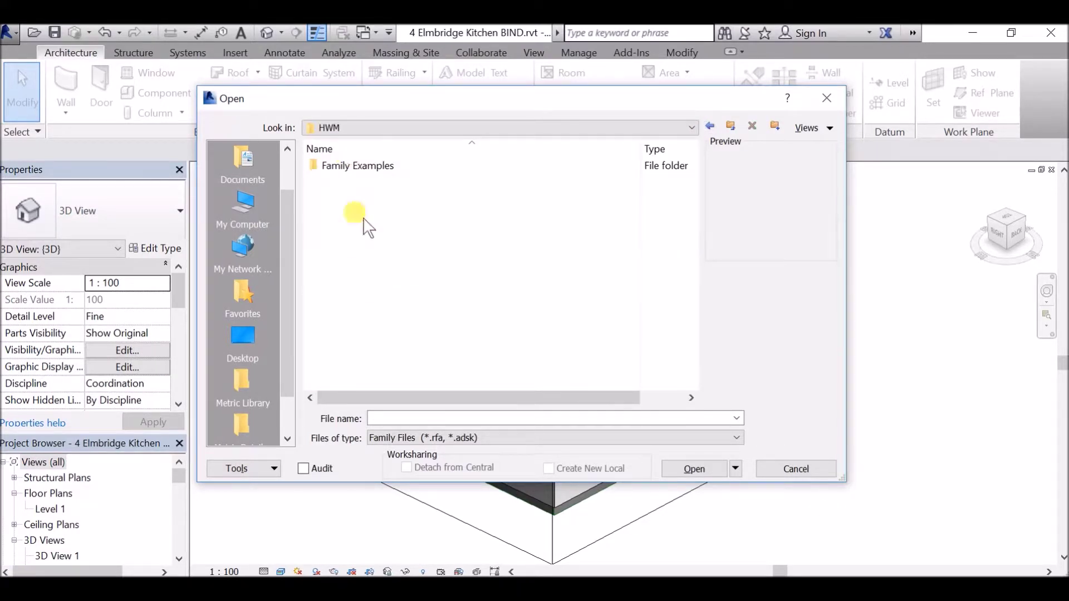
double_click(356, 165)
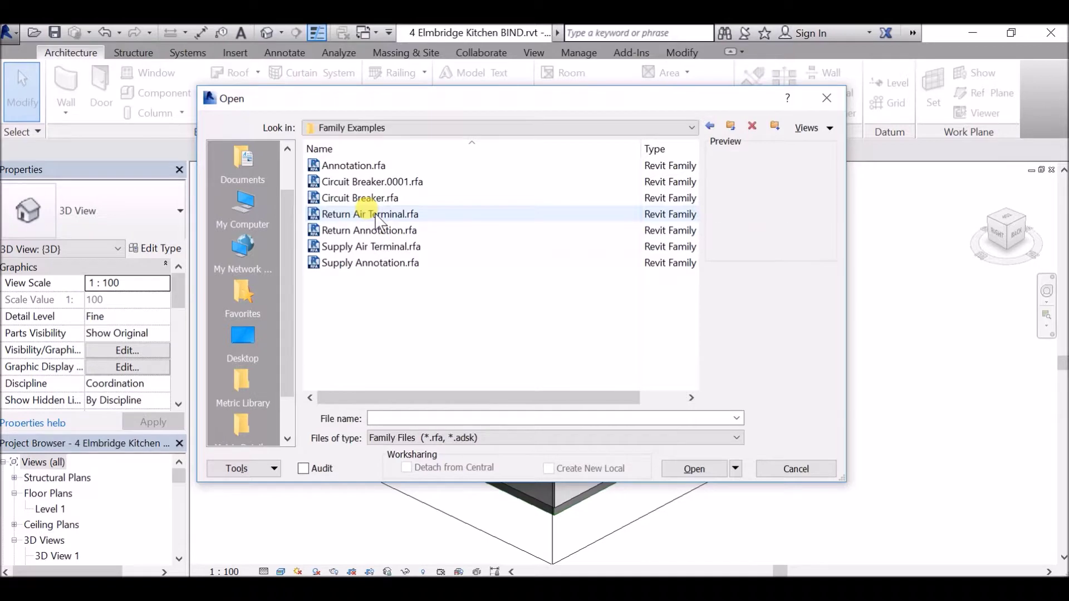
double_click(376, 214)
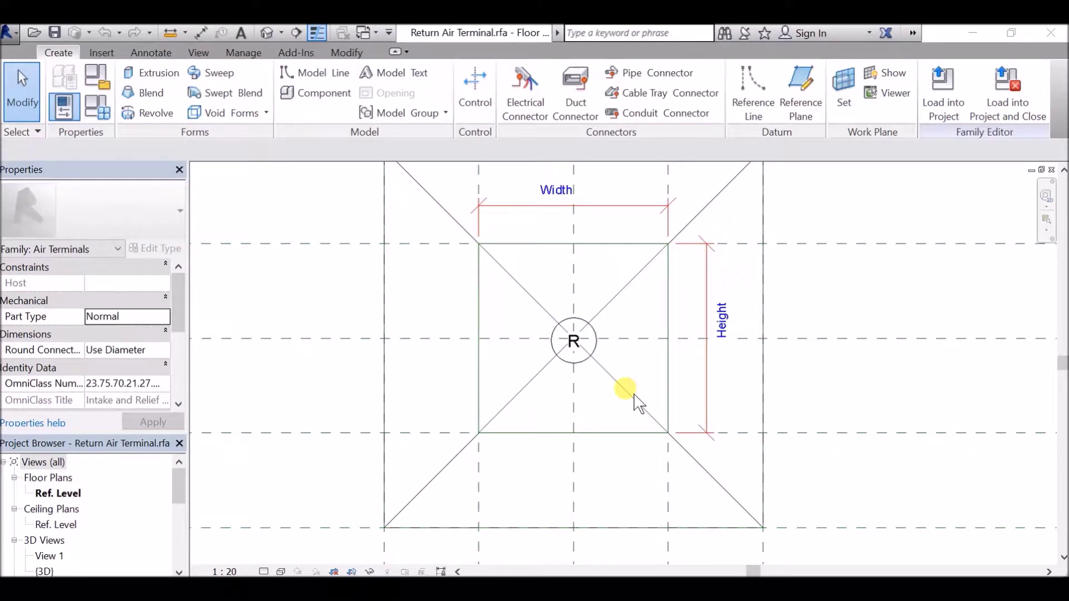
Zoom out in the Ref. Level plan to show the whole grille with Width and Height dimensions
scroll(540, 362, down, 1)
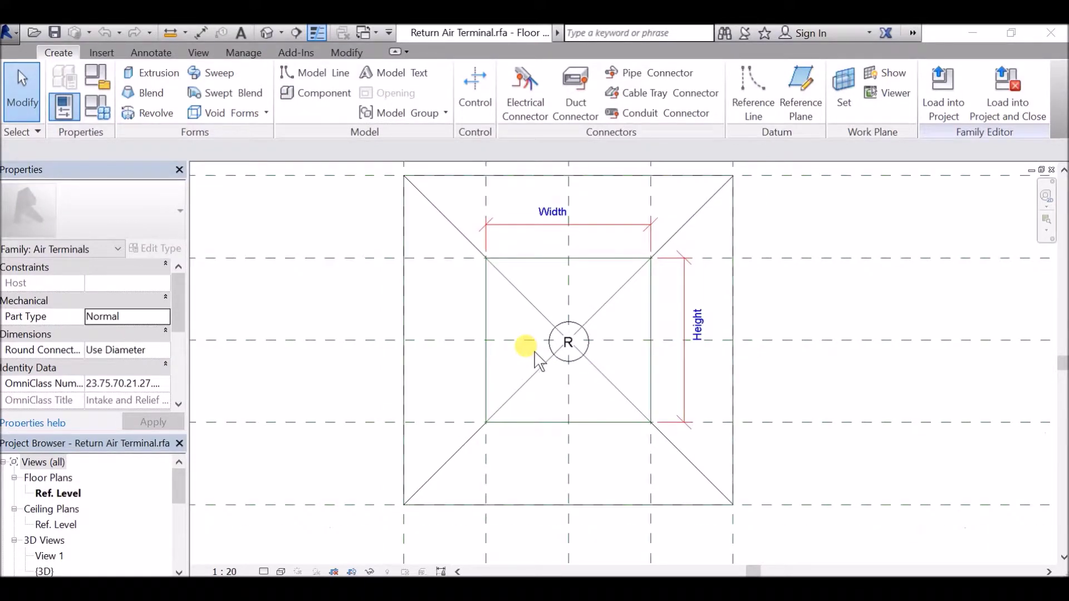
scroll(534, 353, down, 2)
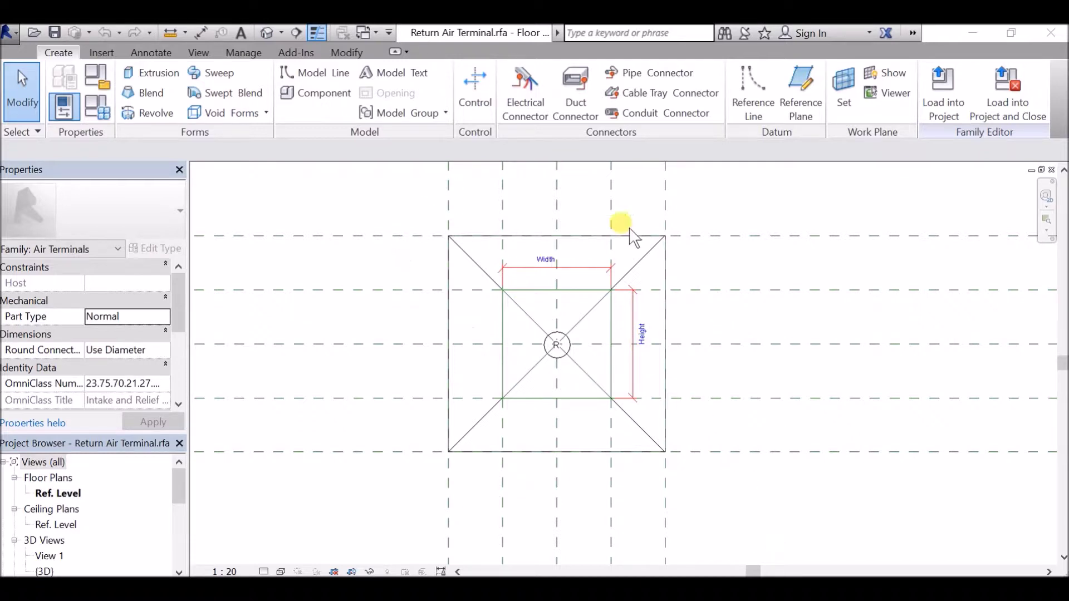
scroll(565, 341, down, 1)
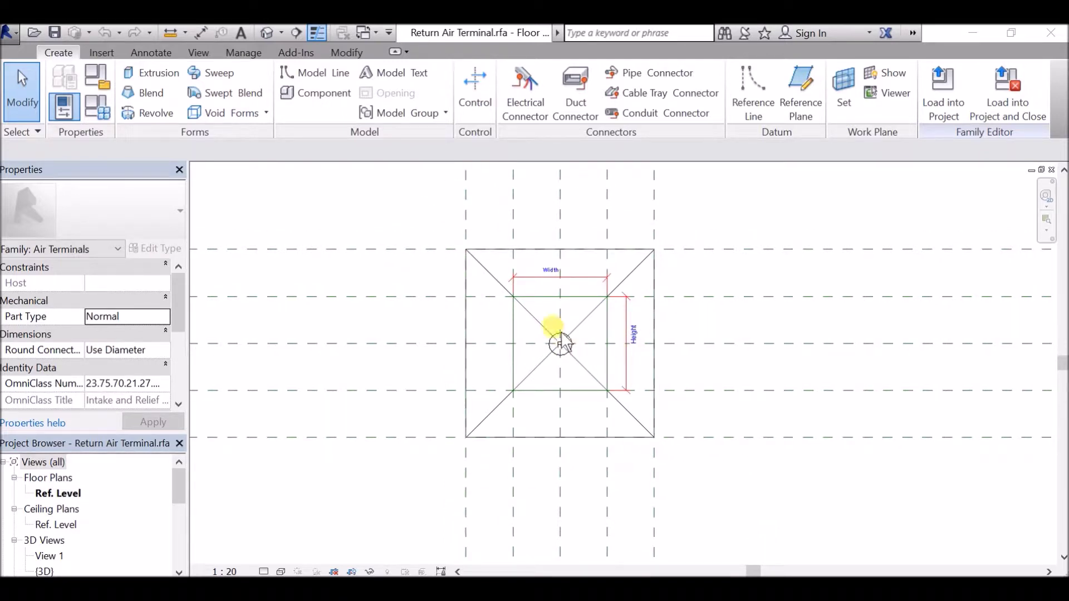
Open the Return Air Terminal family's default 3D view and orbit around the pyramid terminal
click(198, 53)
click(149, 92)
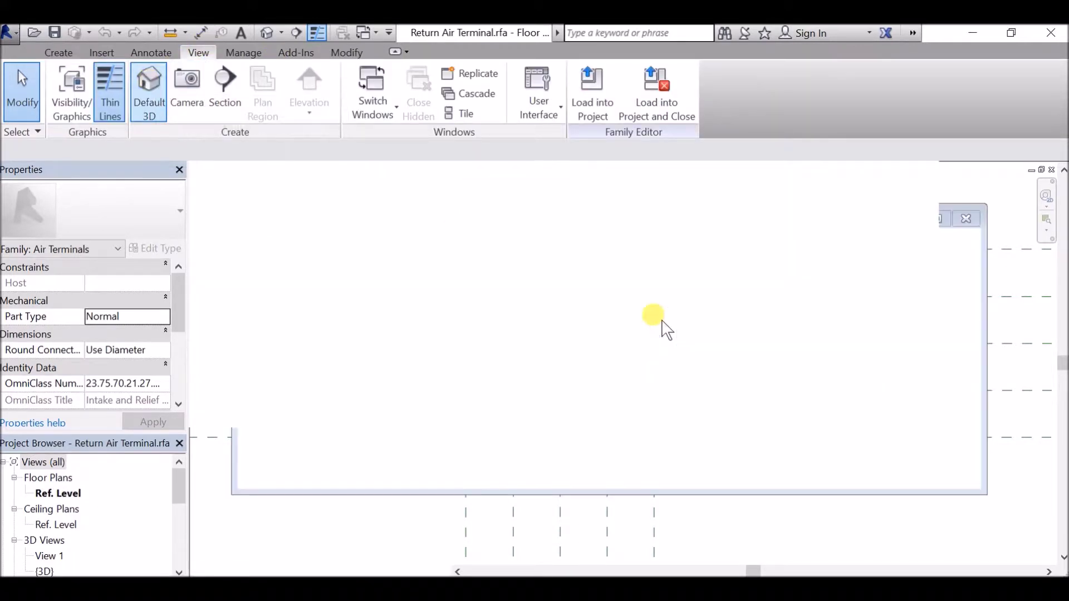
shift+middle_drag(709, 413, 651, 408)
shift+middle_drag(568, 444, 740, 459)
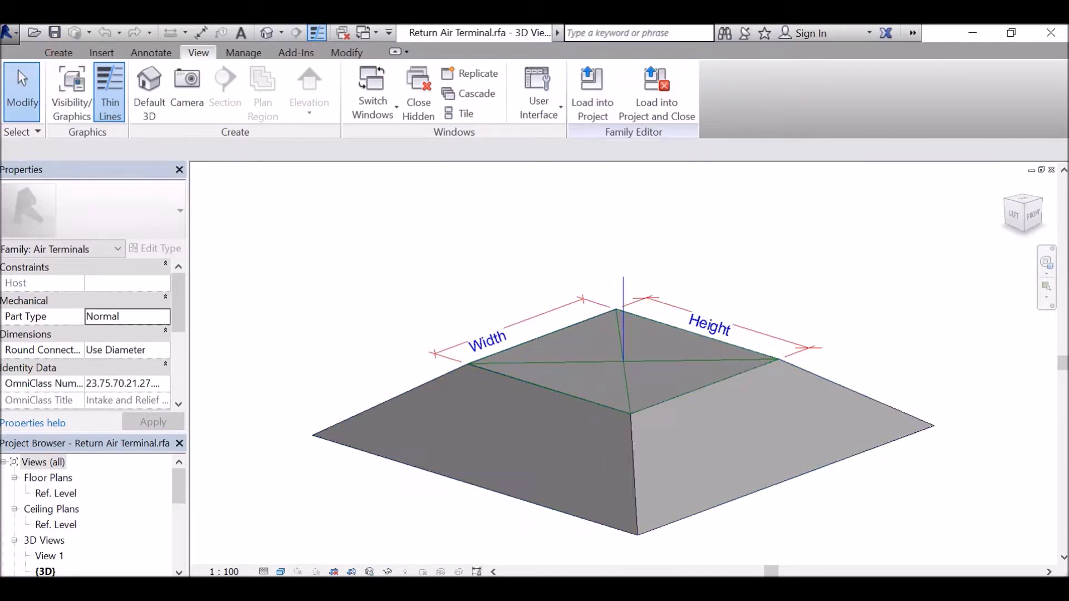
shift+middle_drag(734, 480, 706, 498)
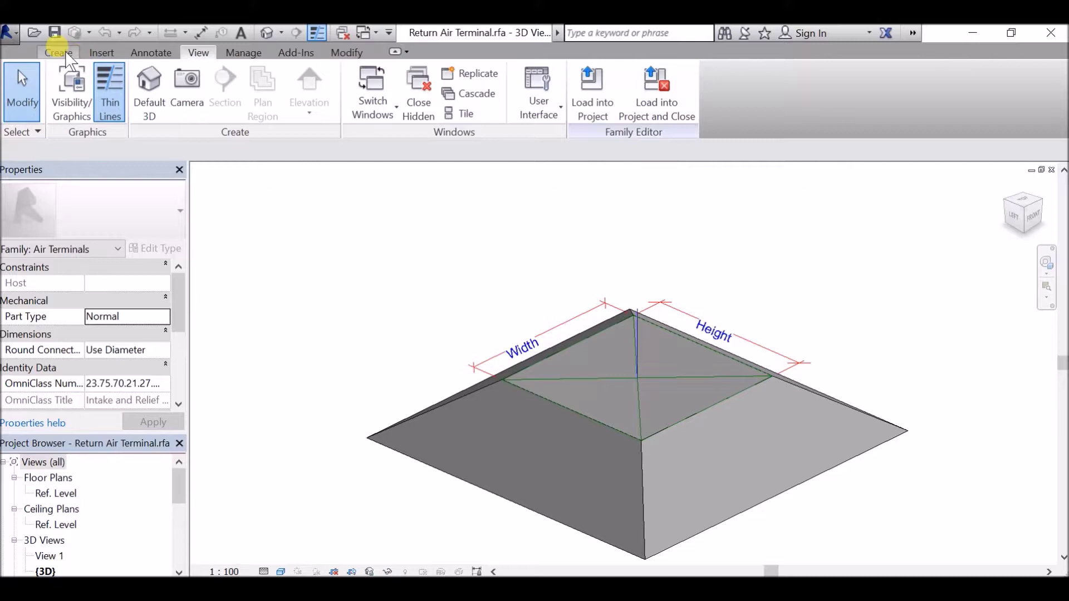
Tile all open views beside the kitchen project
click(464, 117)
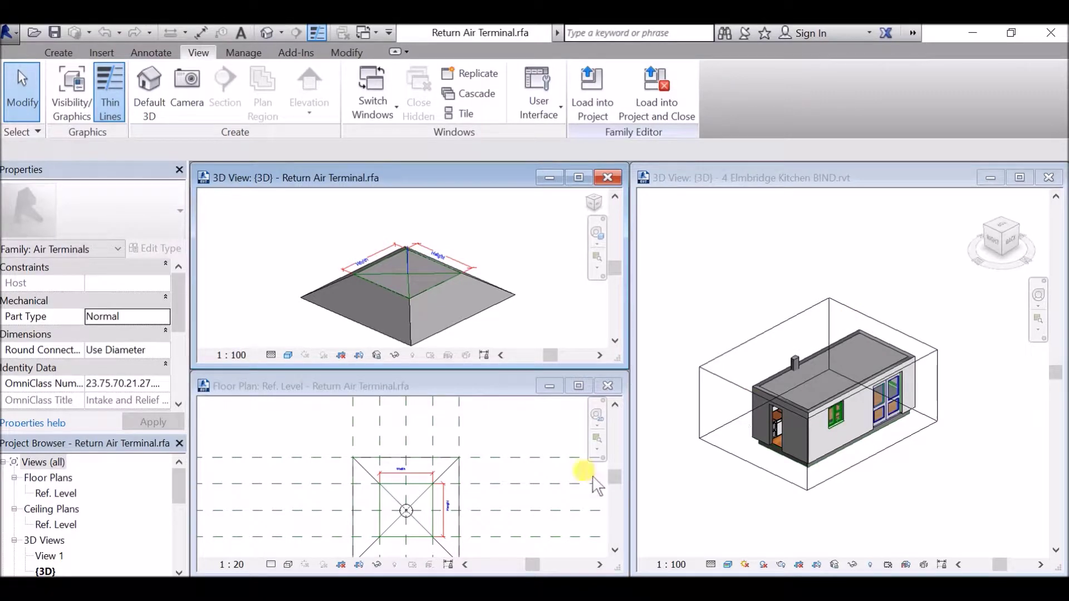
scroll(384, 501, up, 1)
scroll(418, 507, down, 1)
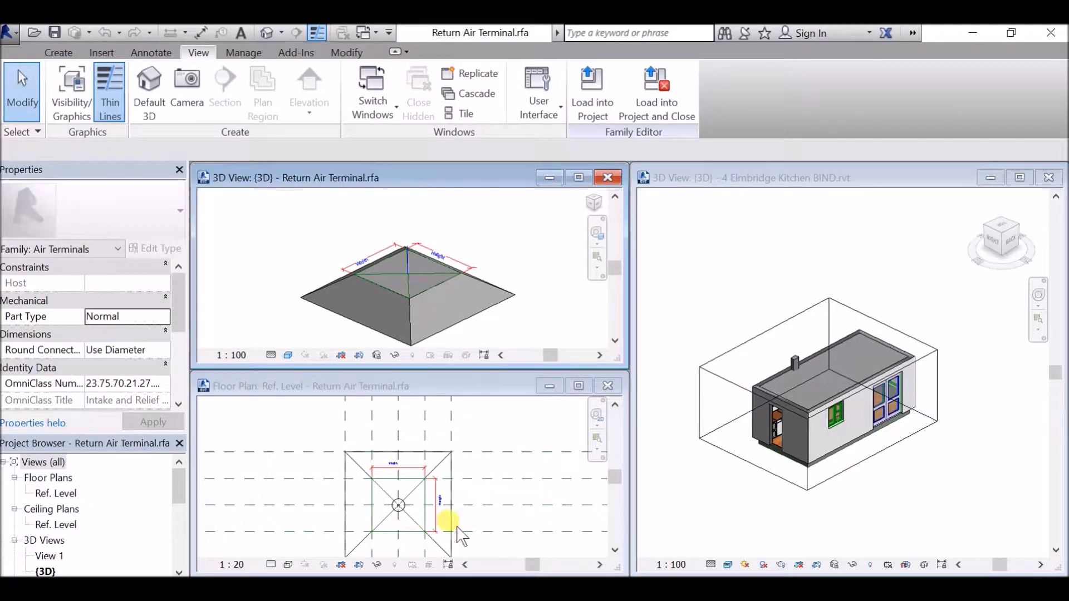
Pan the family floor plan and select the Half Connector 150 dimension
click(513, 521)
middle_drag(404, 432, 415, 471)
scroll(421, 504, down, 1)
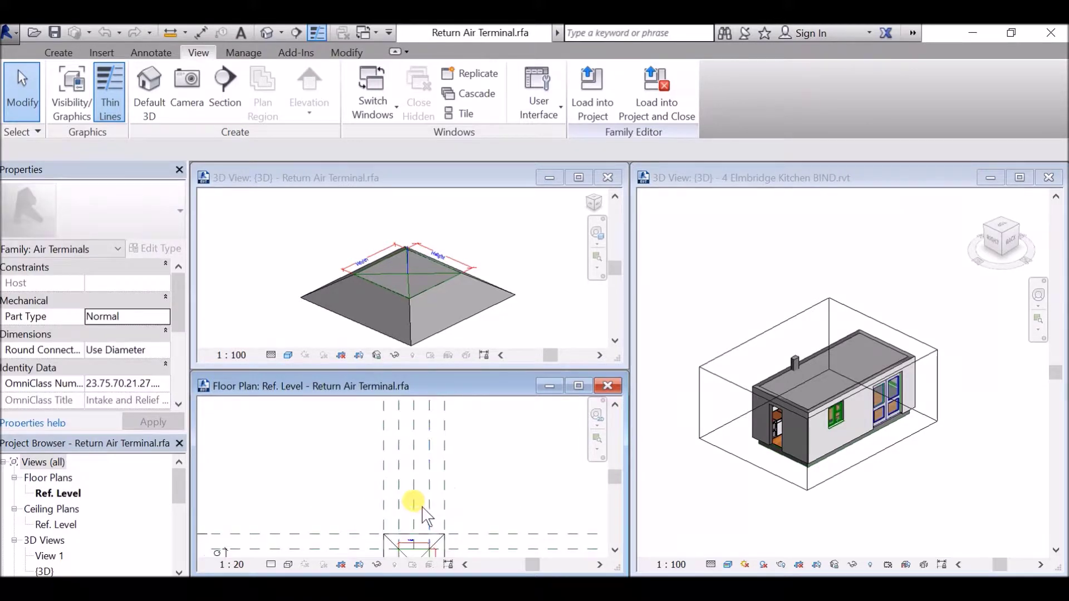
middle_drag(339, 513, 418, 502)
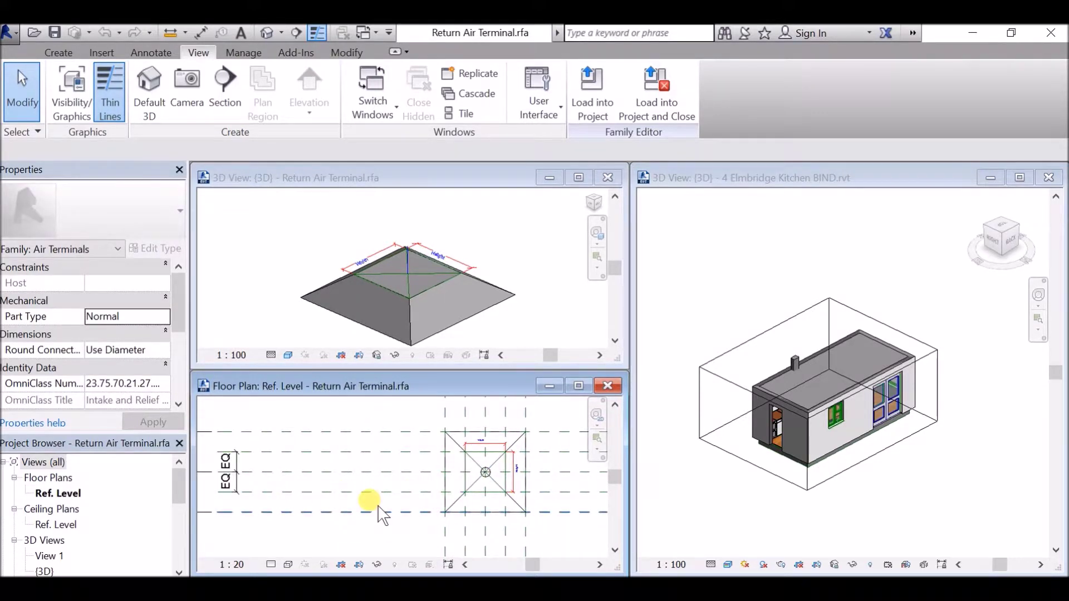
middle_drag(501, 530, 435, 500)
scroll(436, 462, down, 4)
scroll(529, 465, up, 5)
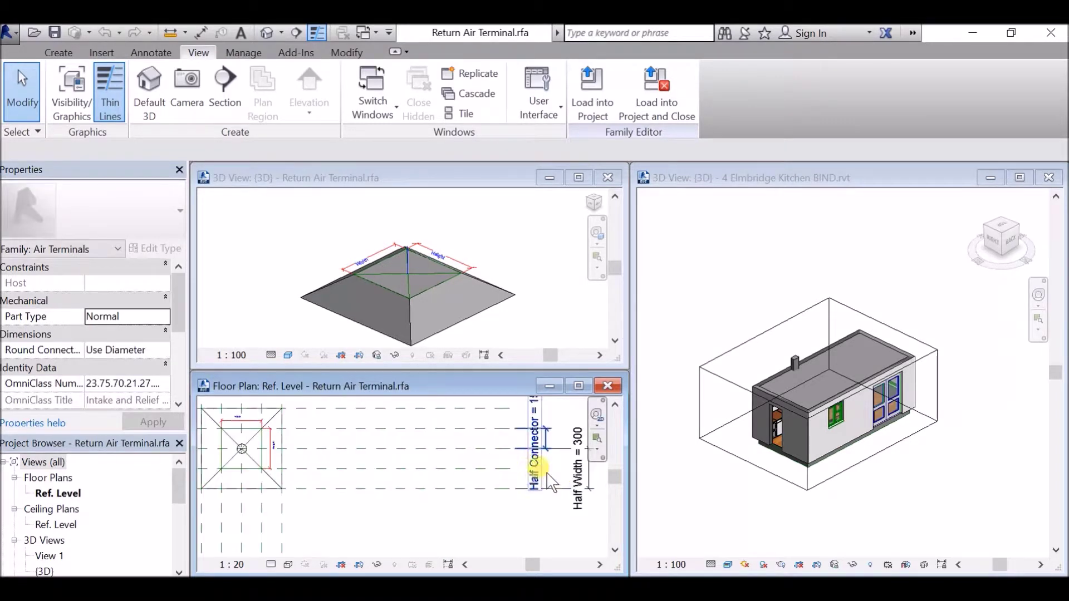
middle_drag(508, 446, 532, 468)
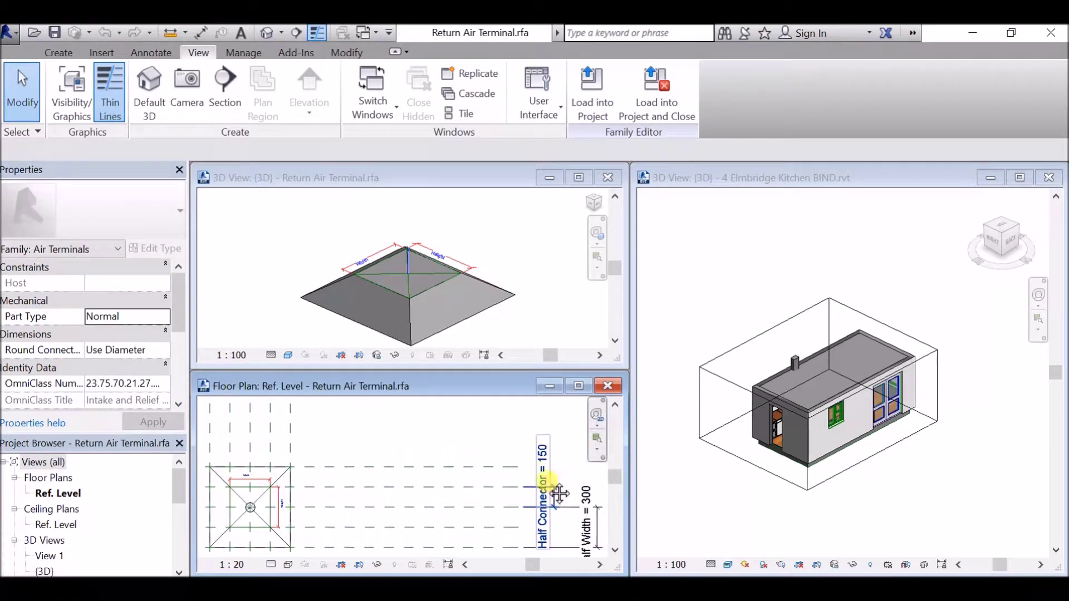
click(544, 467)
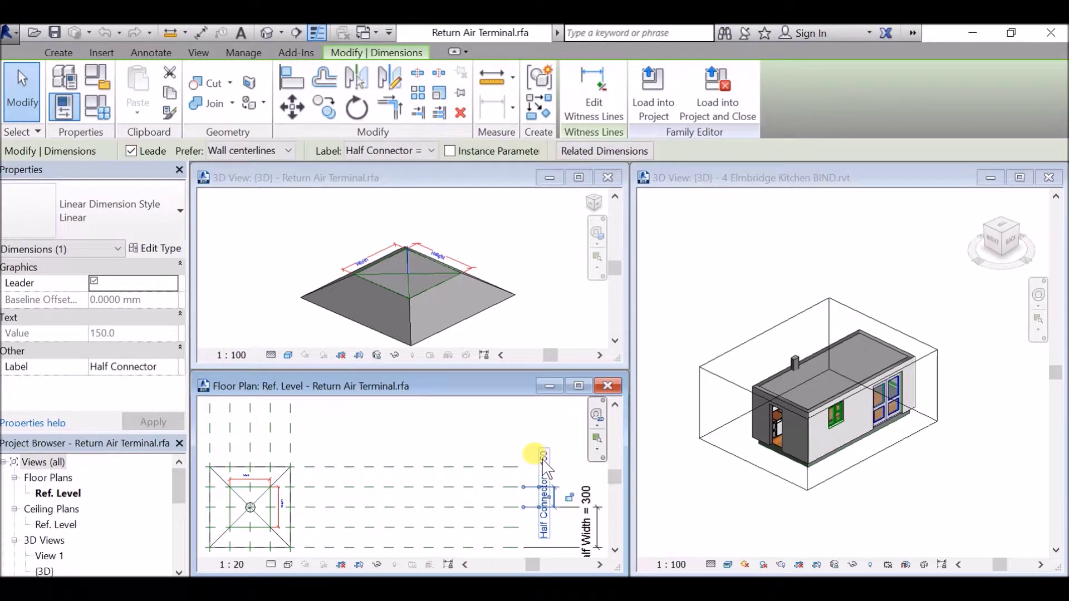
Change the Half Connector dimension to 300
click(545, 472)
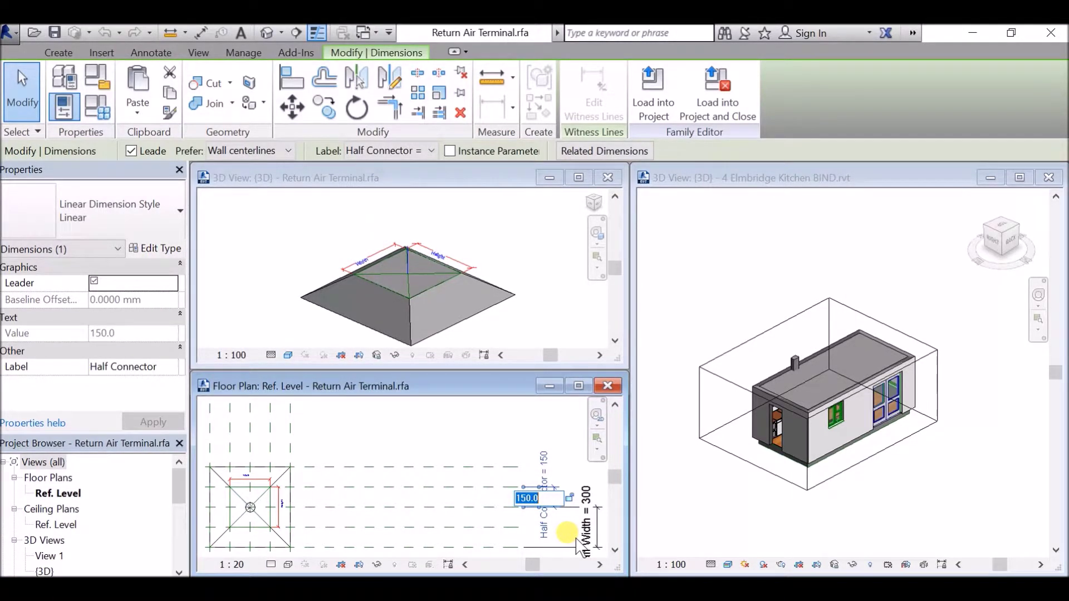
text(300)
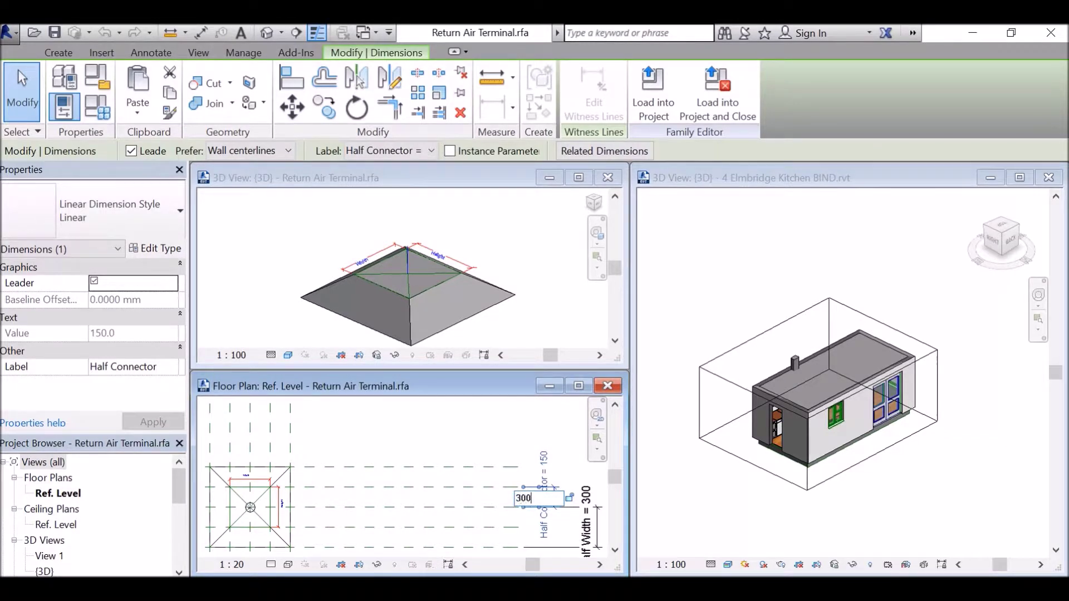
key(Return)
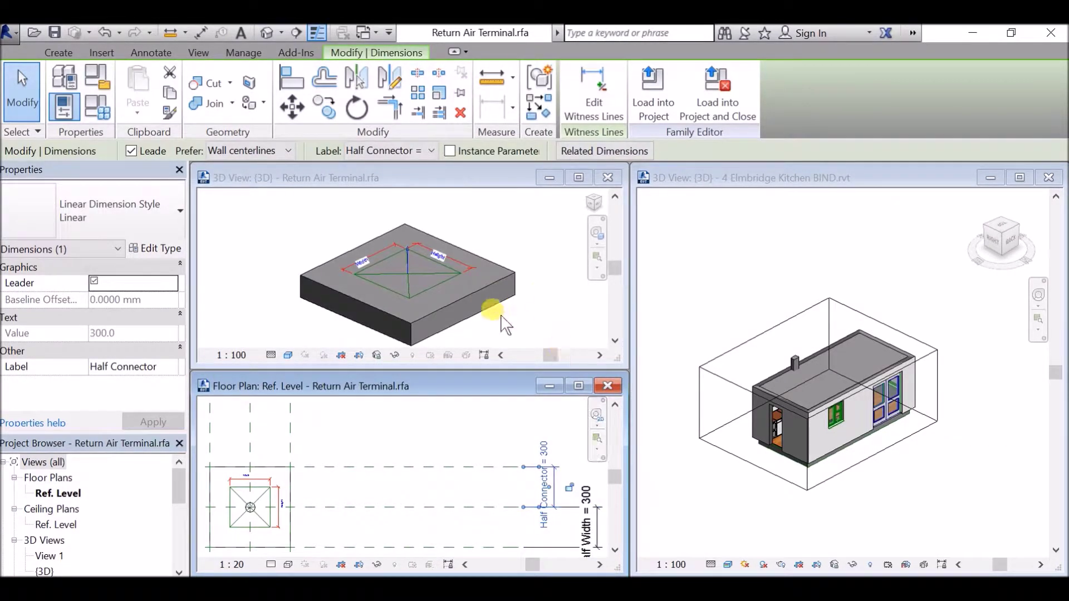
Change the Half Width dimension to 600
scroll(579, 513, down, 1)
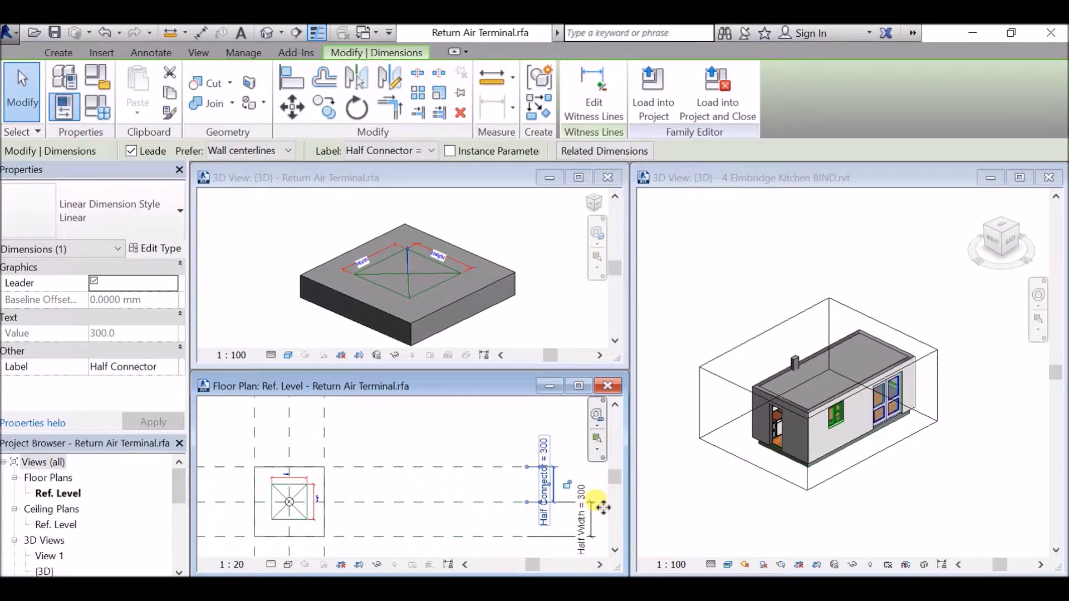
middle_drag(599, 546, 537, 490)
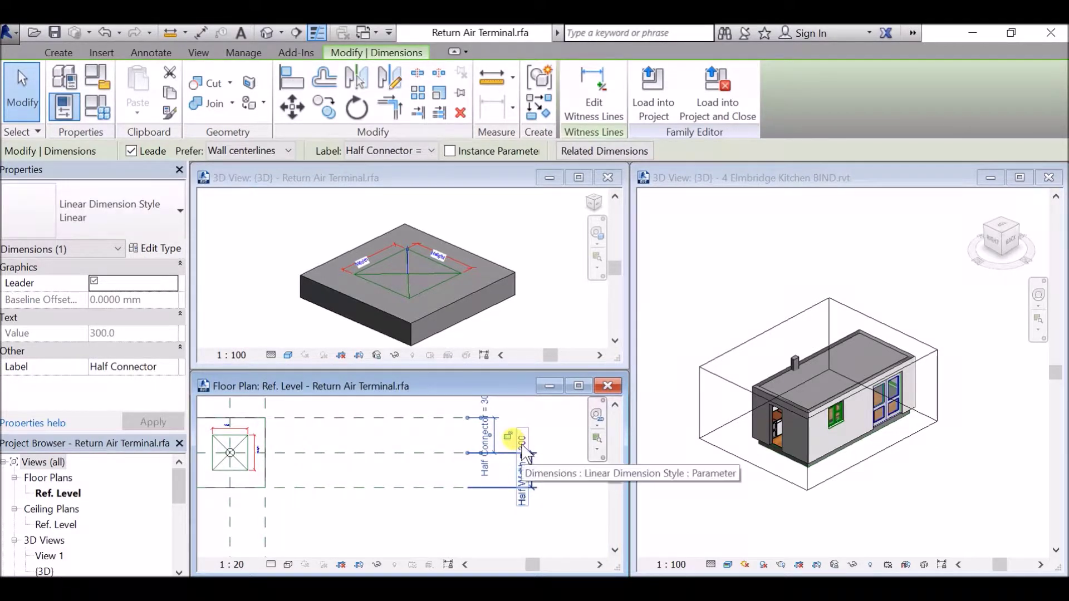
double_click(522, 448)
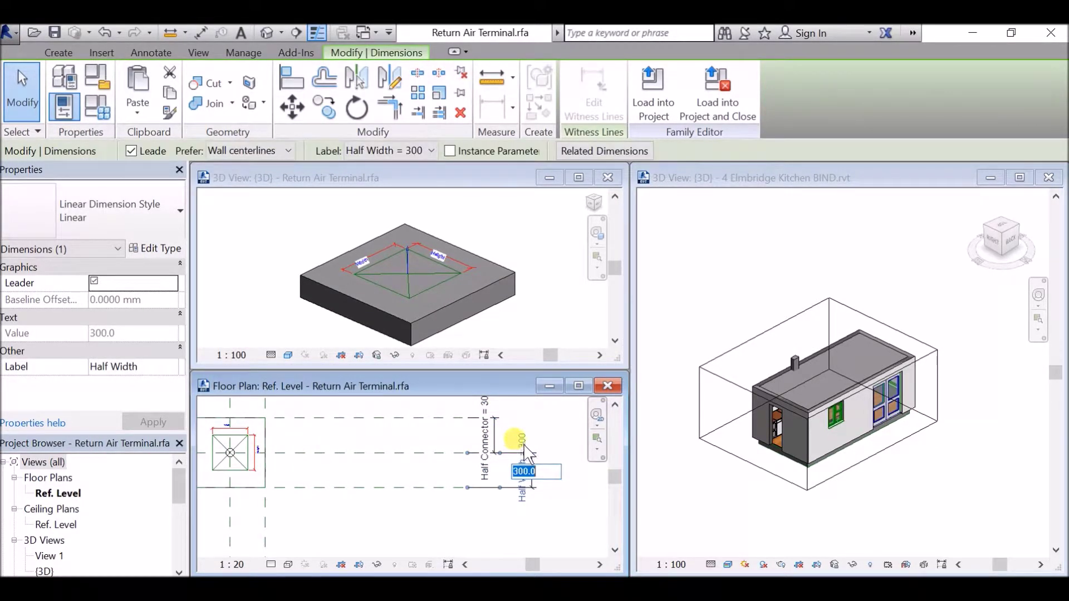
text(600)
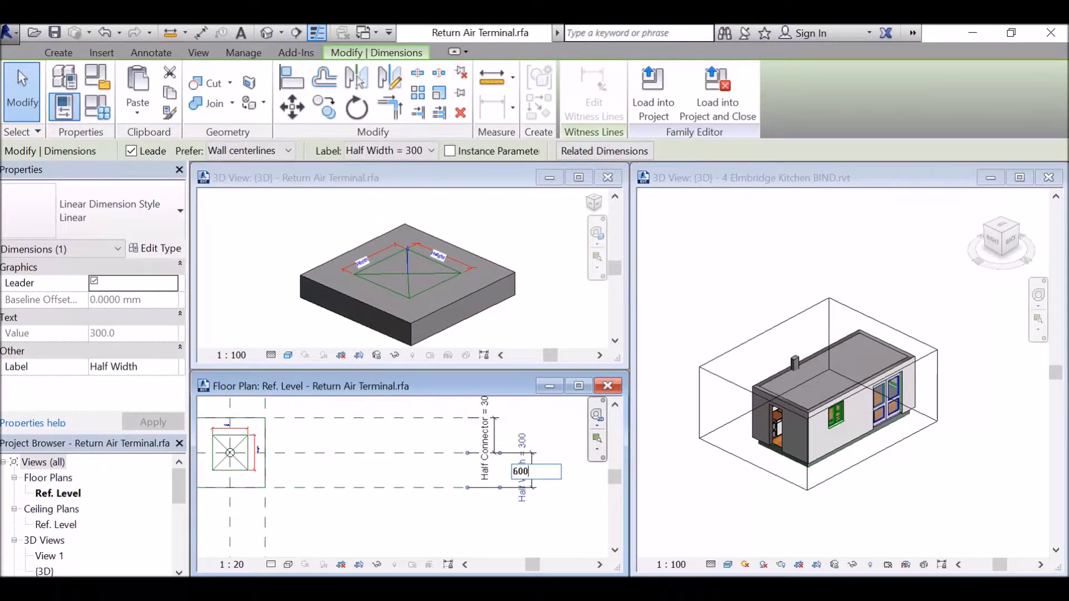
key(Return)
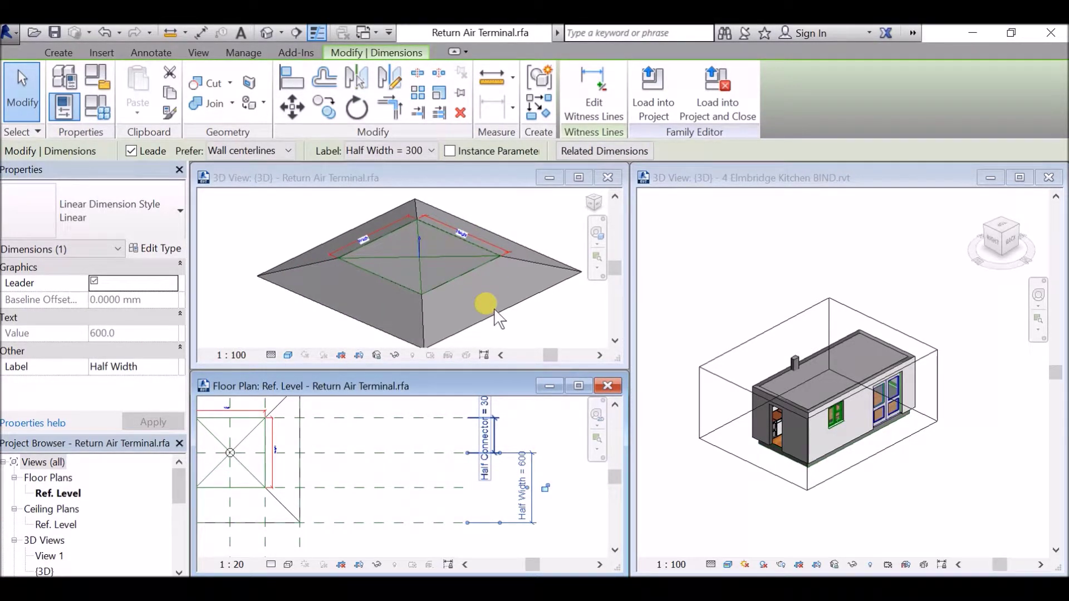
Undo the dimension changes, maximize and centre the family 3D view, then load it into the project
click(104, 31)
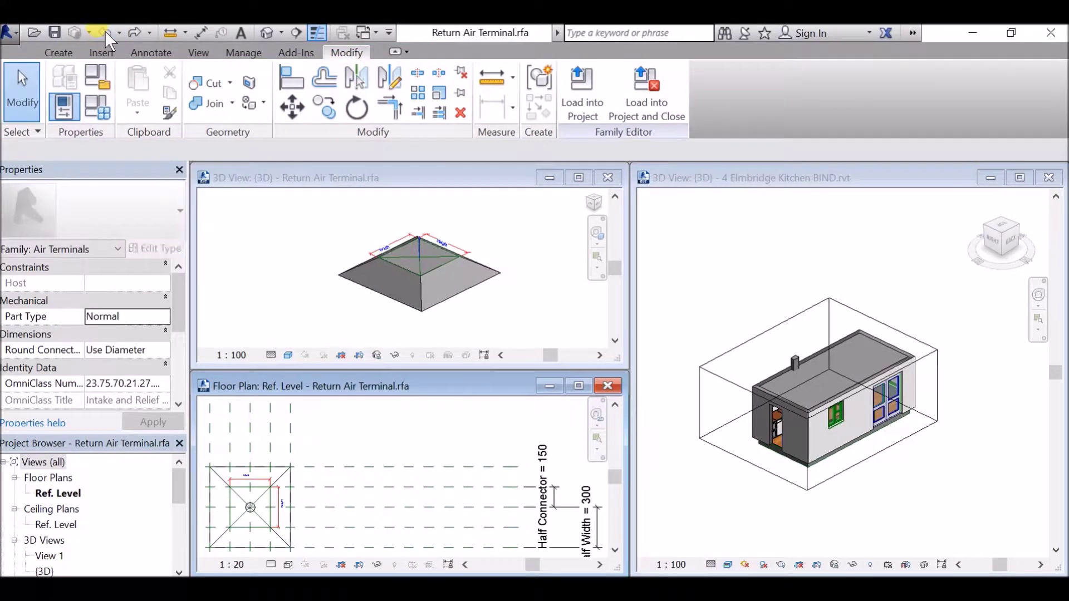
click(579, 178)
middle_drag(532, 331, 612, 220)
scroll(621, 239, up, 2)
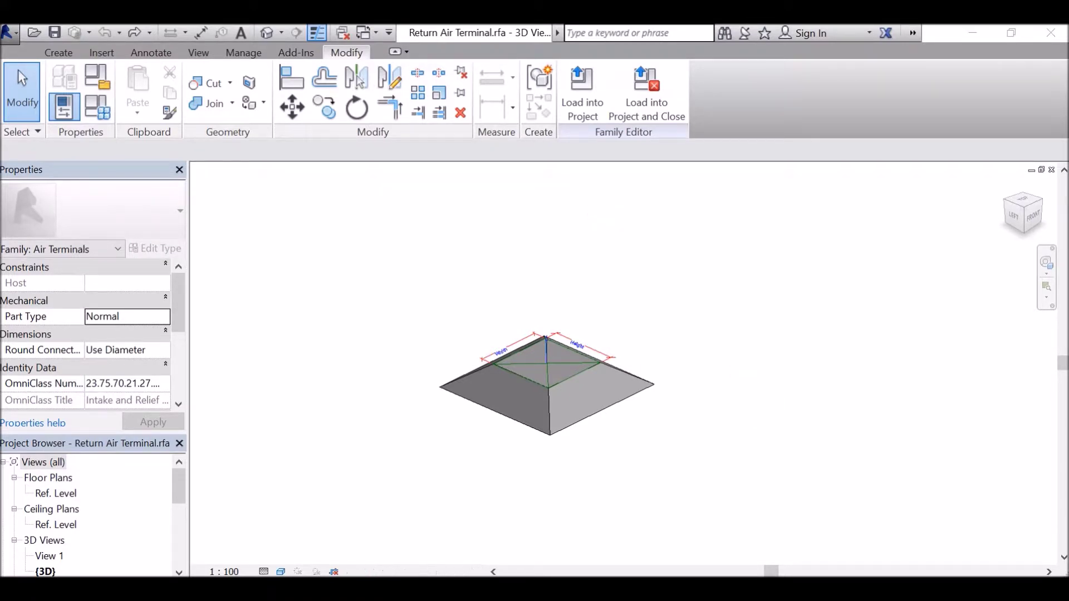
click(1012, 527)
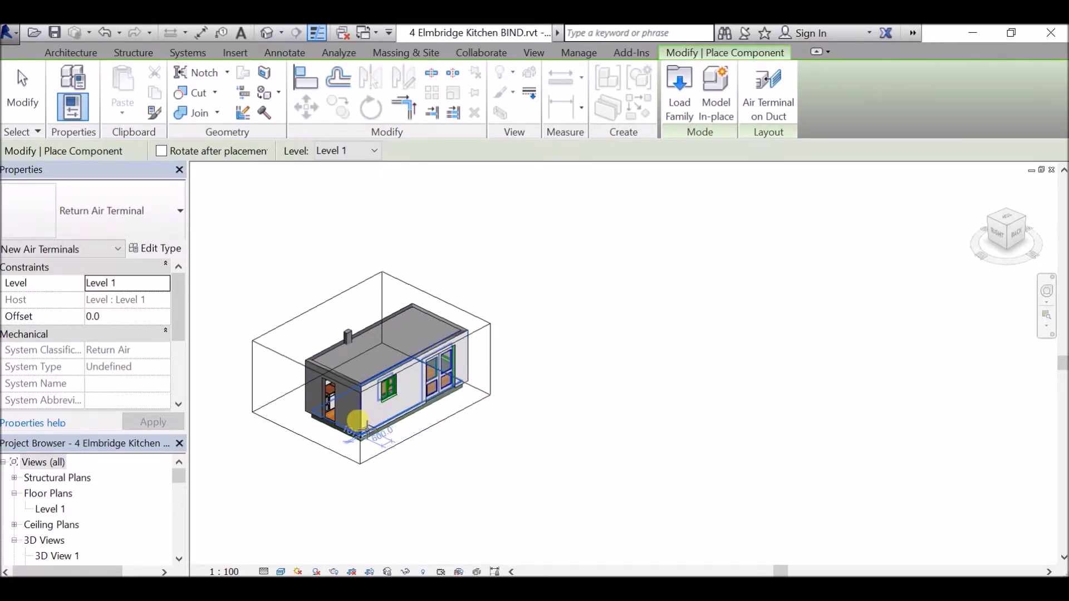
Cancel terminal placement and view the kitchen from the ViewCube's BACK face
scroll(356, 412, up, 5)
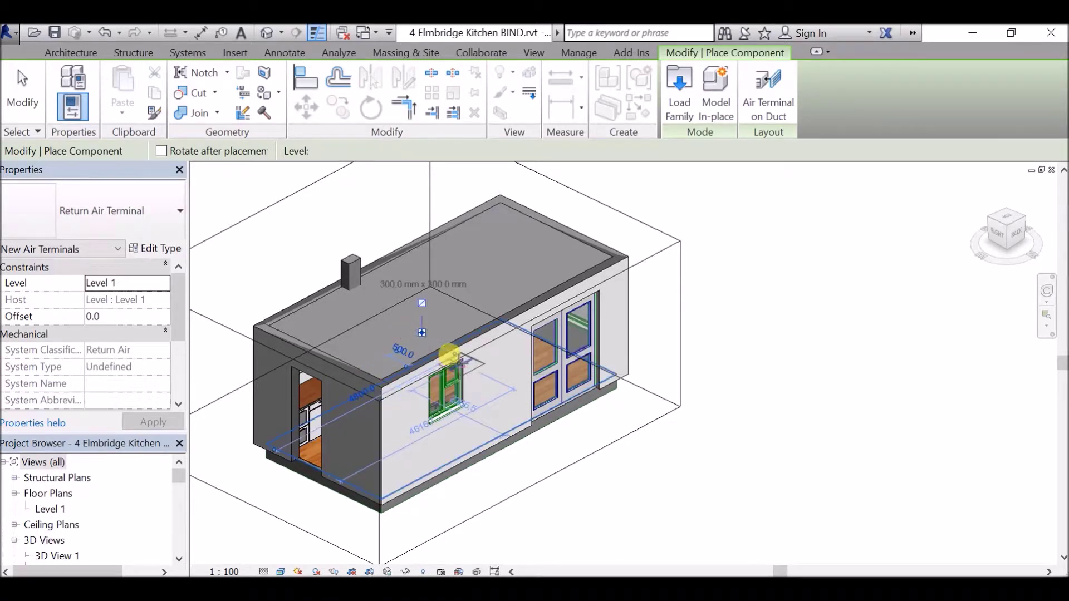
key(Escape)
key(Escape)
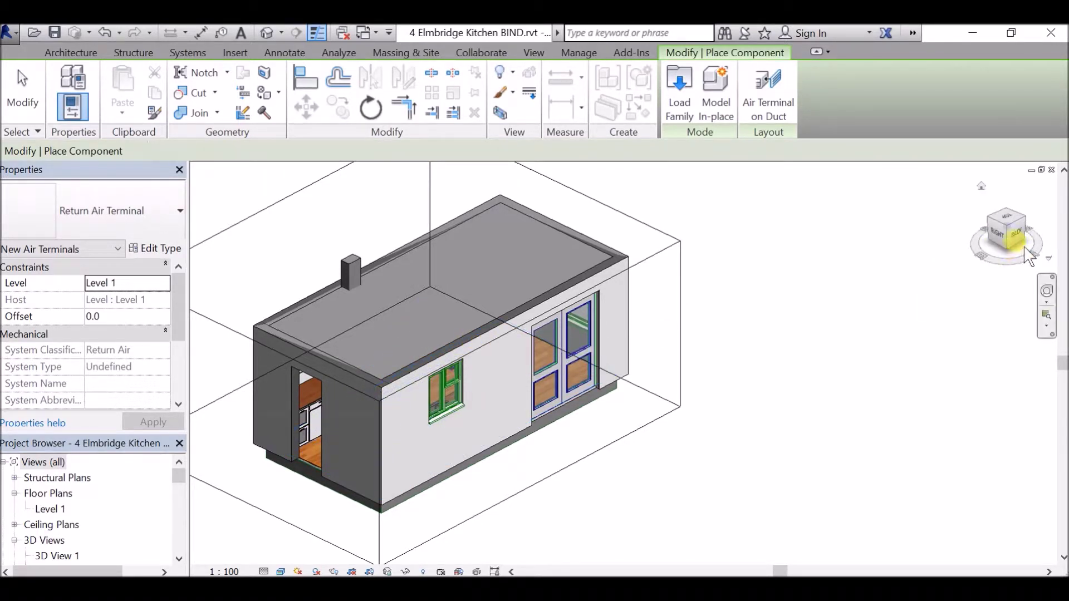
click(1020, 235)
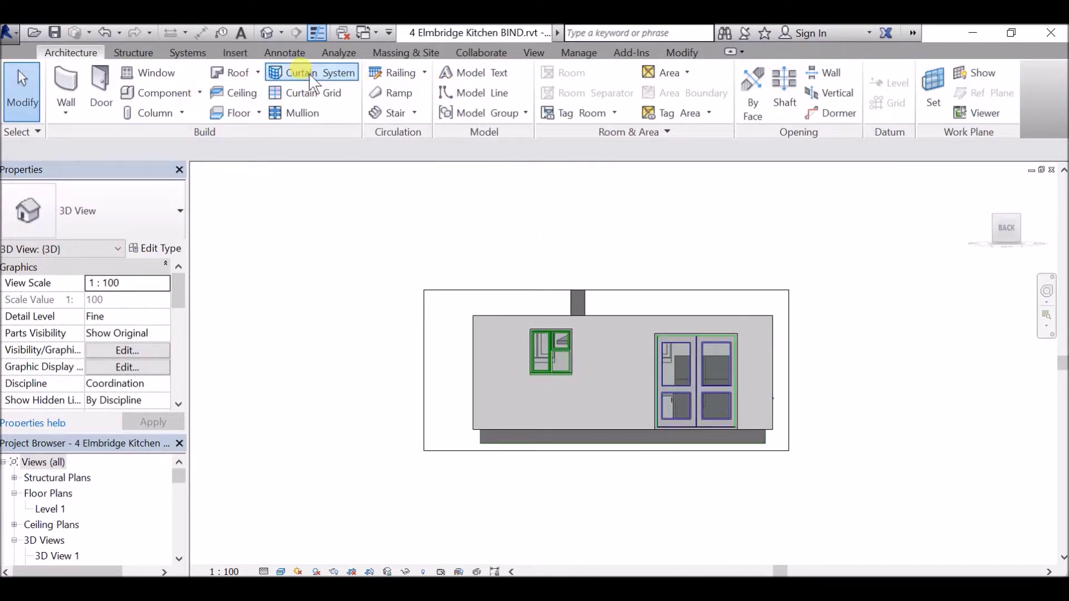
Switch the kitchen 3D view to Wireframe visual style
click(282, 571)
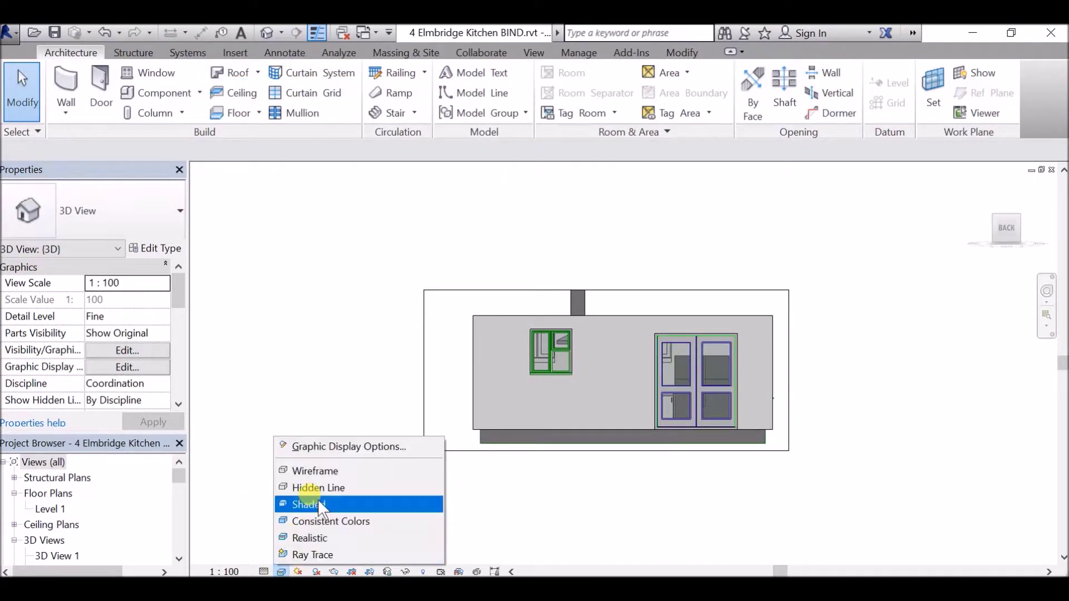
click(322, 469)
scroll(585, 350, up, 3)
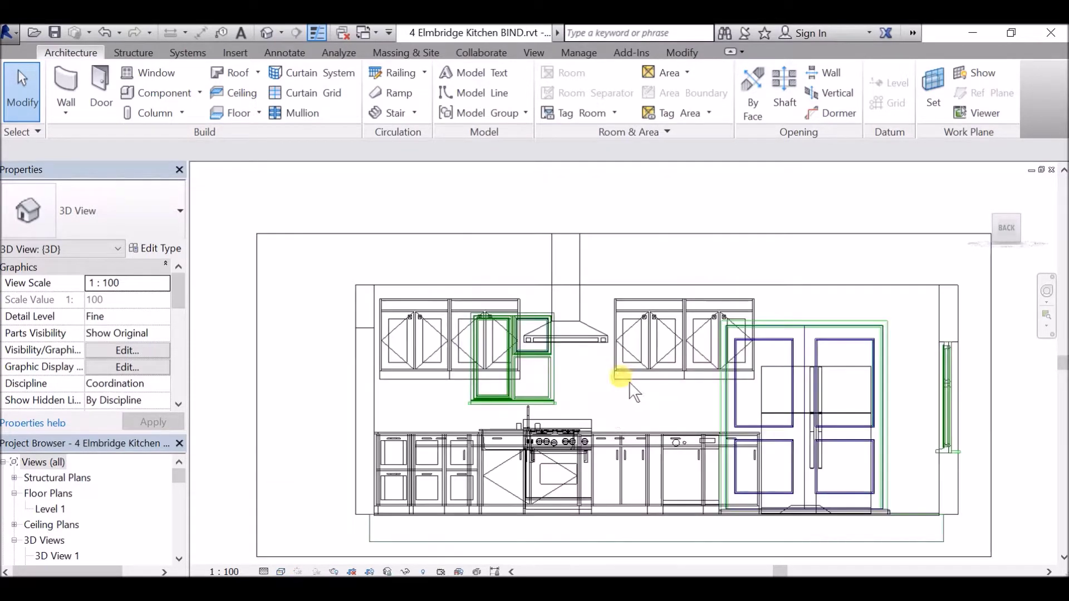
scroll(644, 470, down, 1)
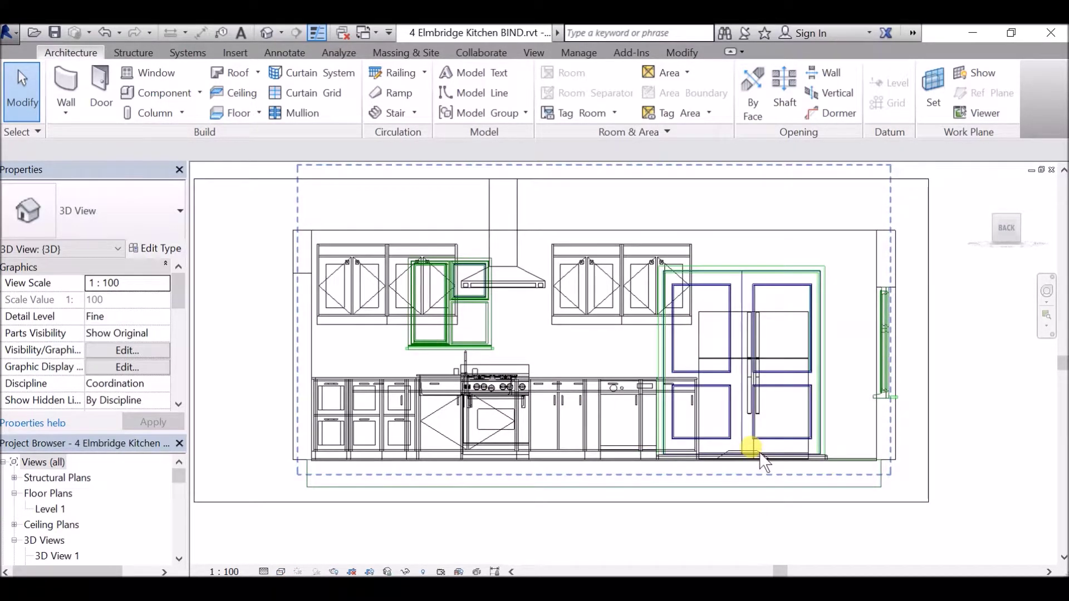
scroll(732, 446, up, 5)
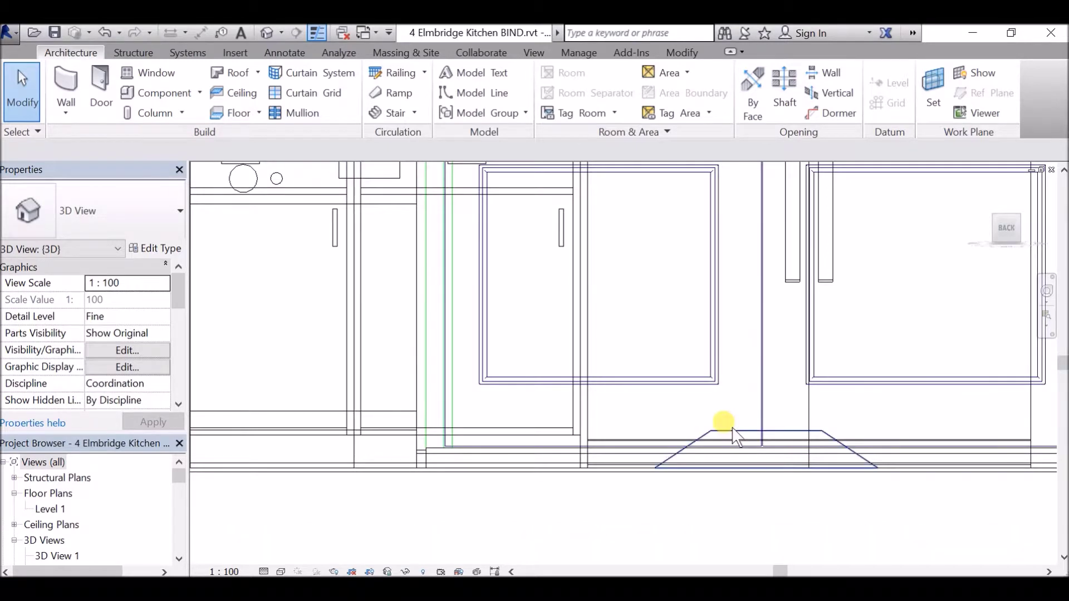
Move the air terminal at the fridge base up to the ceiling line
click(733, 432)
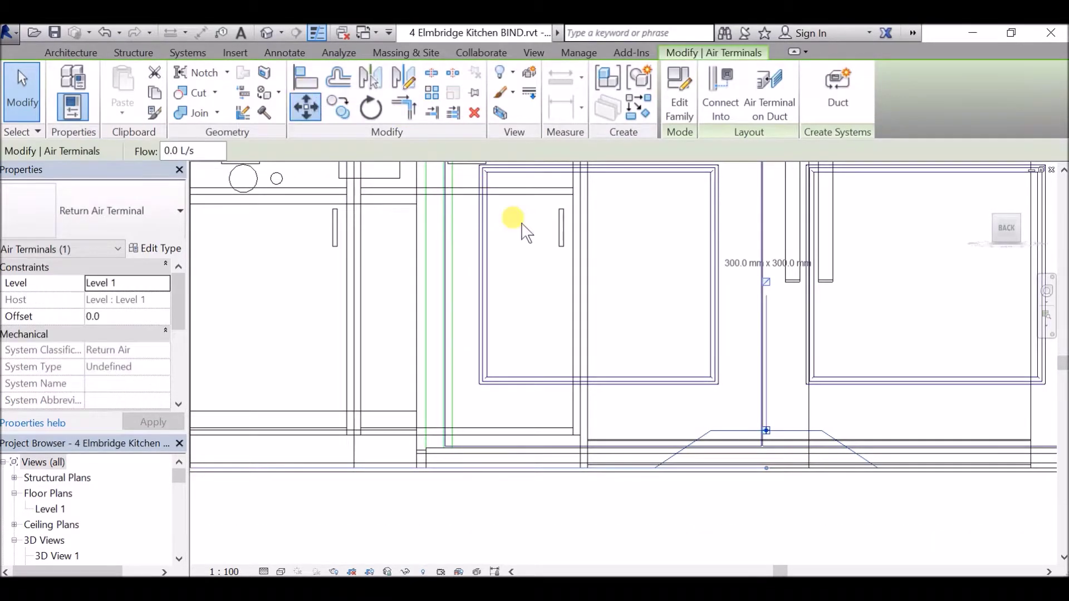
key(r)
key(o)
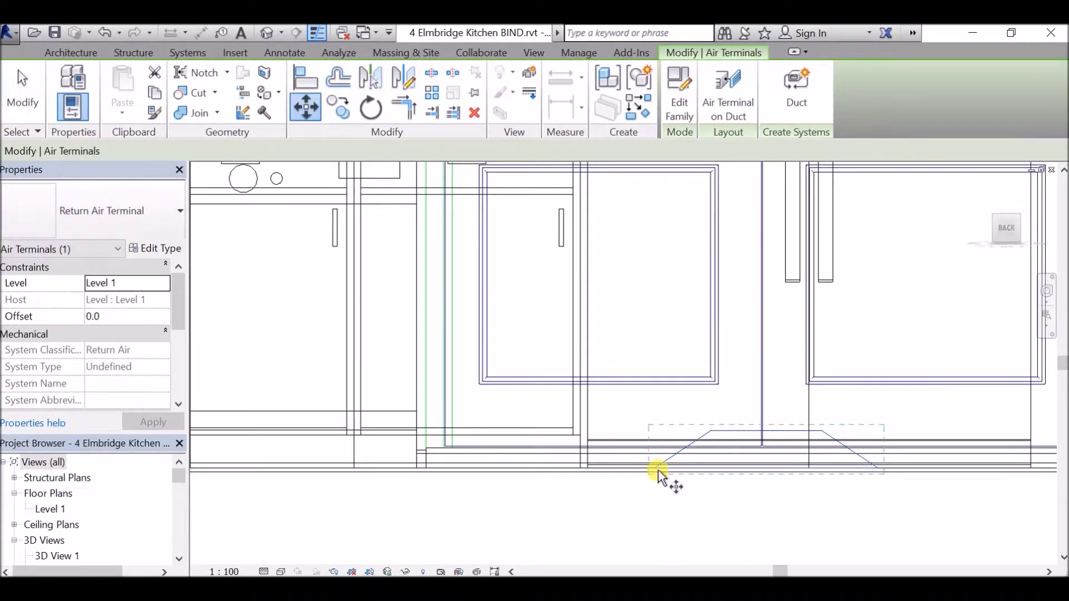
scroll(659, 470, down, 3)
scroll(658, 470, down, 2)
scroll(657, 334, up, 2)
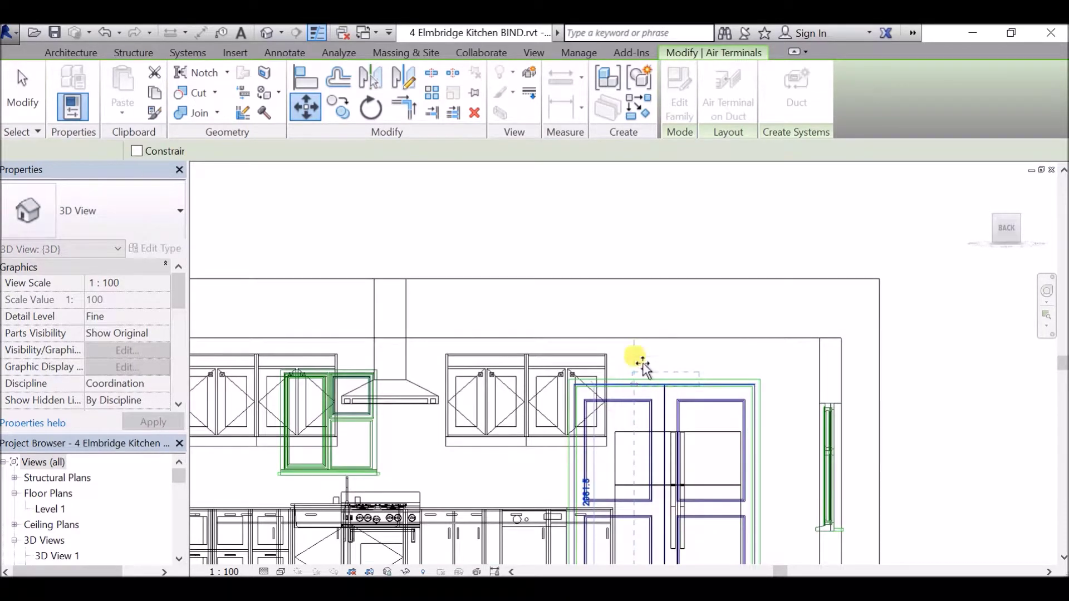
click(644, 338)
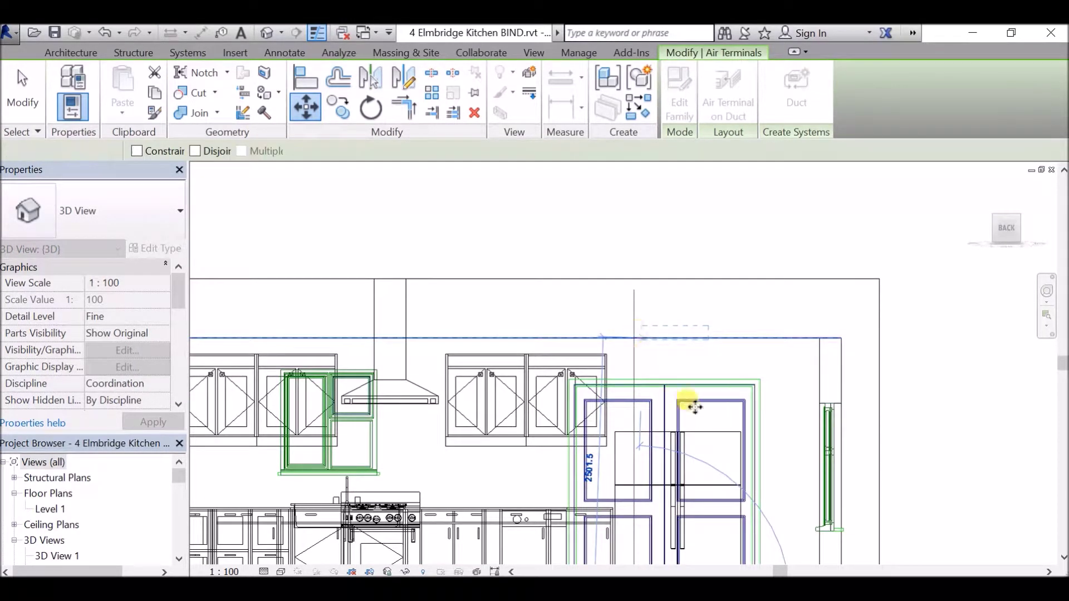
In Top view, move the terminal 2200 mm across the kitchen
shift+middle_drag(690, 363, 1006, 219)
click(1006, 219)
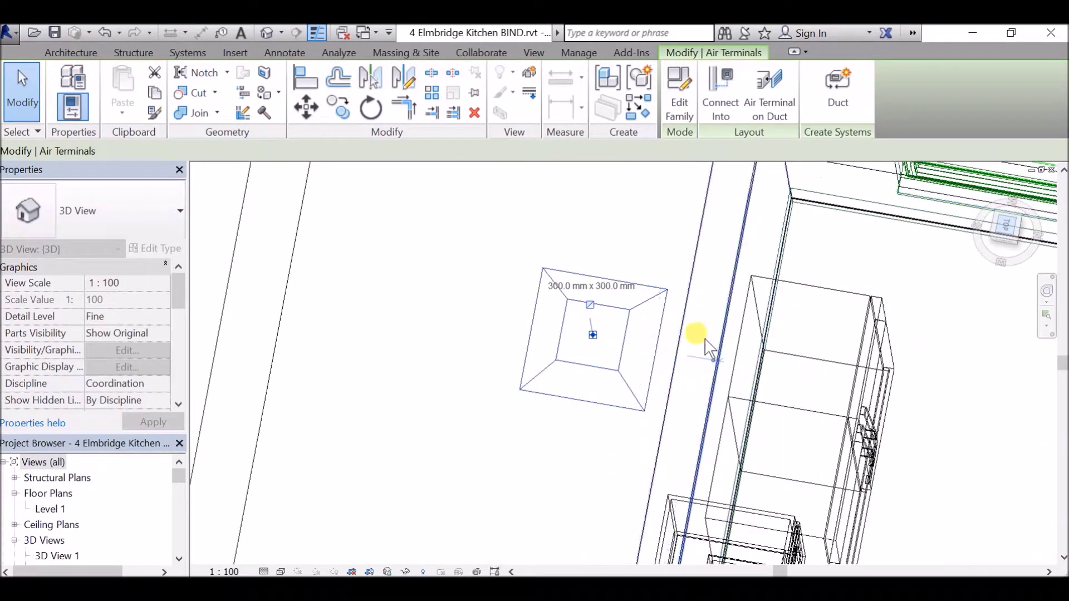
scroll(640, 410, down, 1)
scroll(613, 379, down, 2)
middle_drag(675, 382, 512, 390)
click(307, 108)
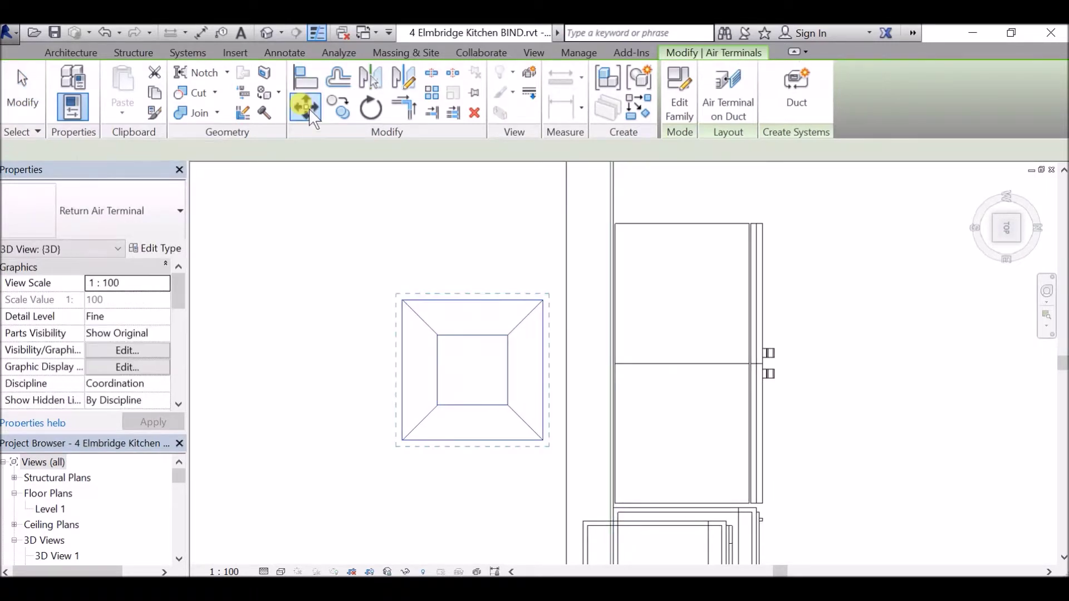
click(539, 371)
scroll(537, 370, down, 3)
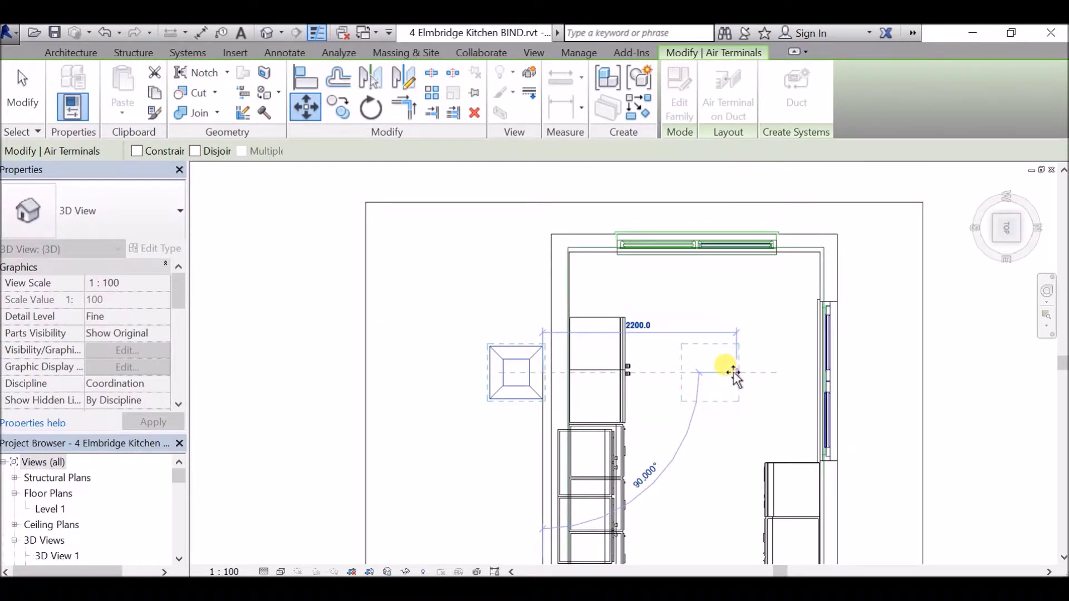
click(717, 418)
key(Escape)
key(Escape)
mouse_move(728, 418)
shift+middle_down()
mouse_move(675, 387)
mouse_move(635, 291)
mouse_move(649, 484)
mouse_move(621, 303)
mouse_move(624, 246)
mouse_move(645, 346)
mouse_move(645, 330)
mouse_move(710, 424)
shift+middle_up()
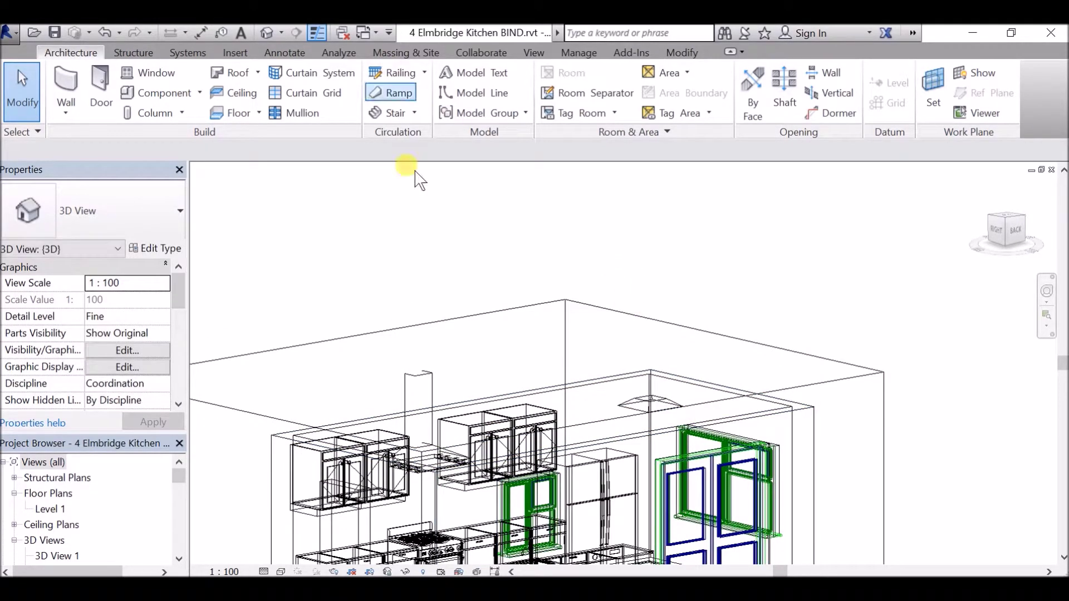
Switch to Shaded style and check the terminal sits at 2500.0 offset from Level 1
click(281, 572)
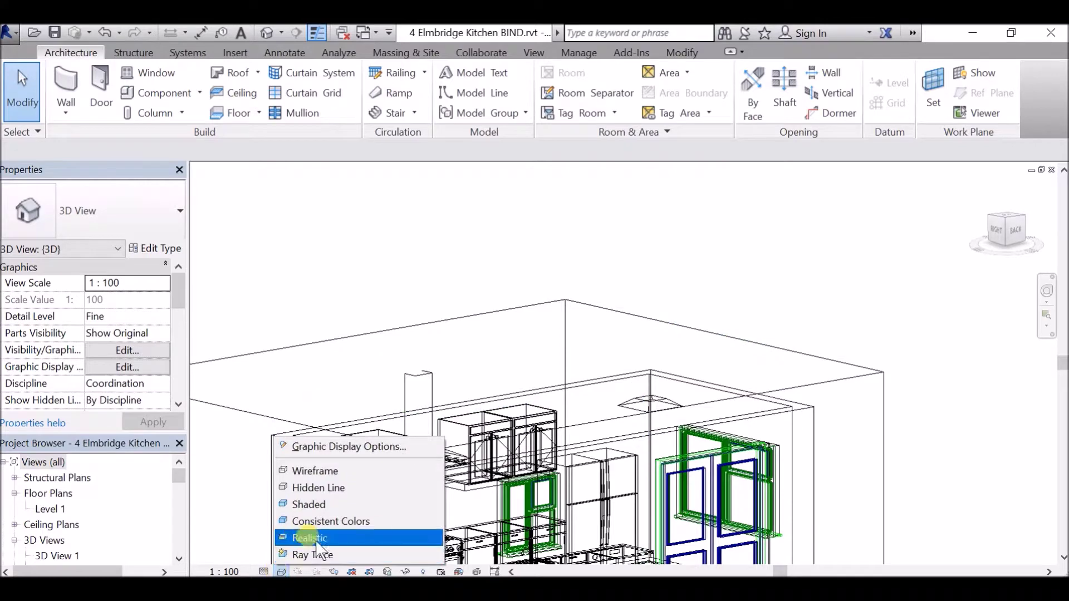
click(328, 520)
scroll(720, 418, down, 4)
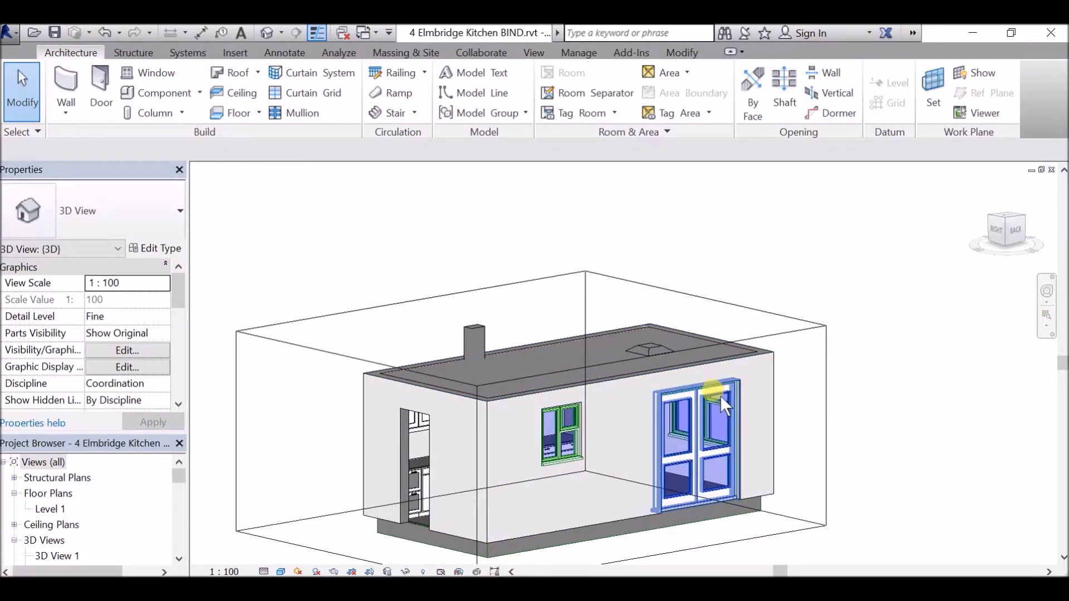
scroll(668, 368, up, 3)
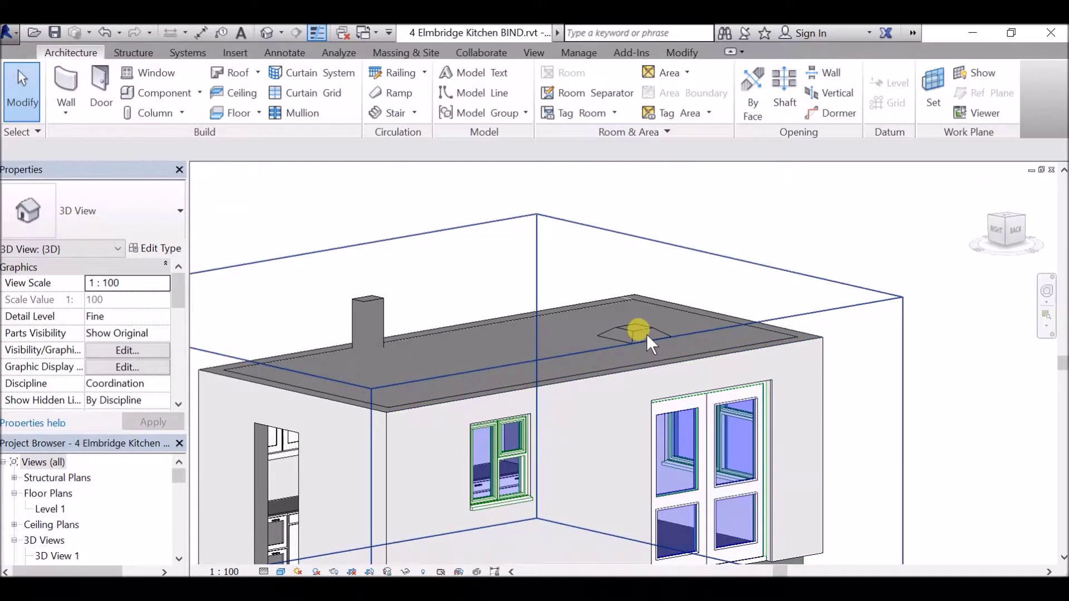
click(639, 329)
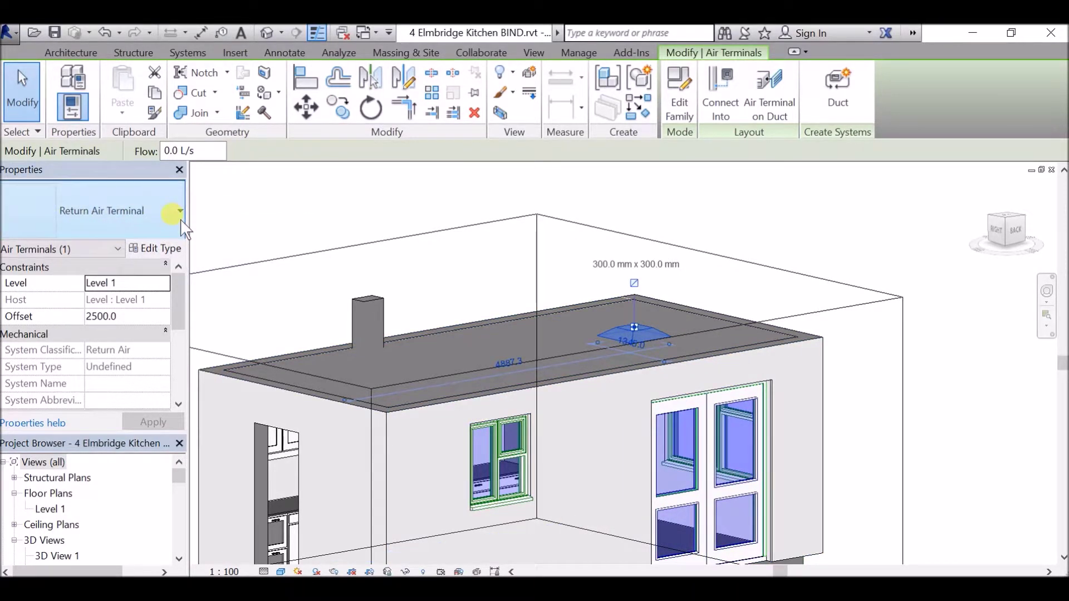
click(494, 284)
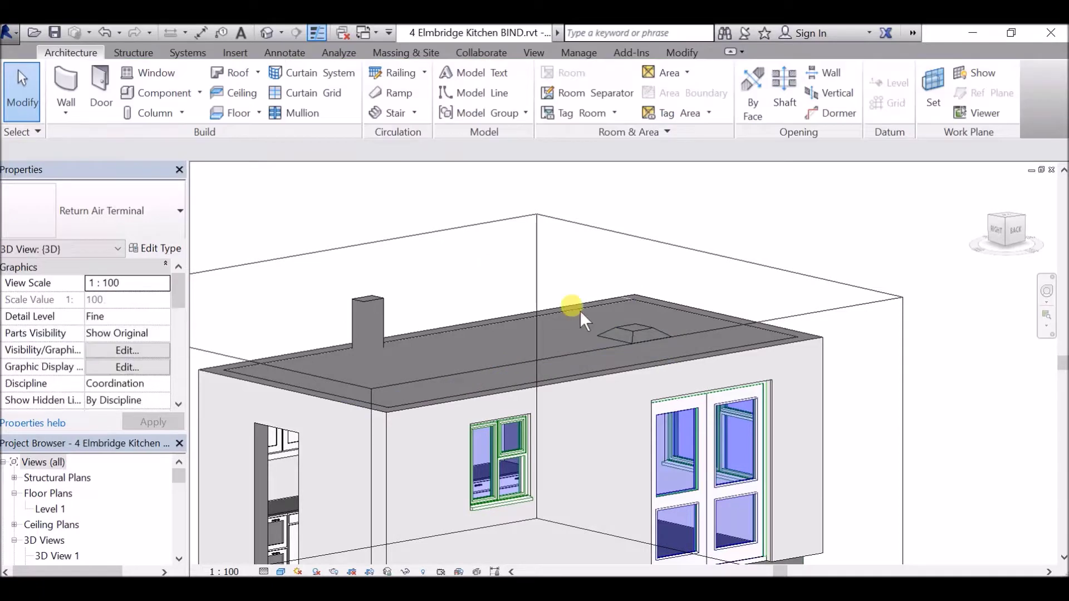
scroll(640, 345, up, 3)
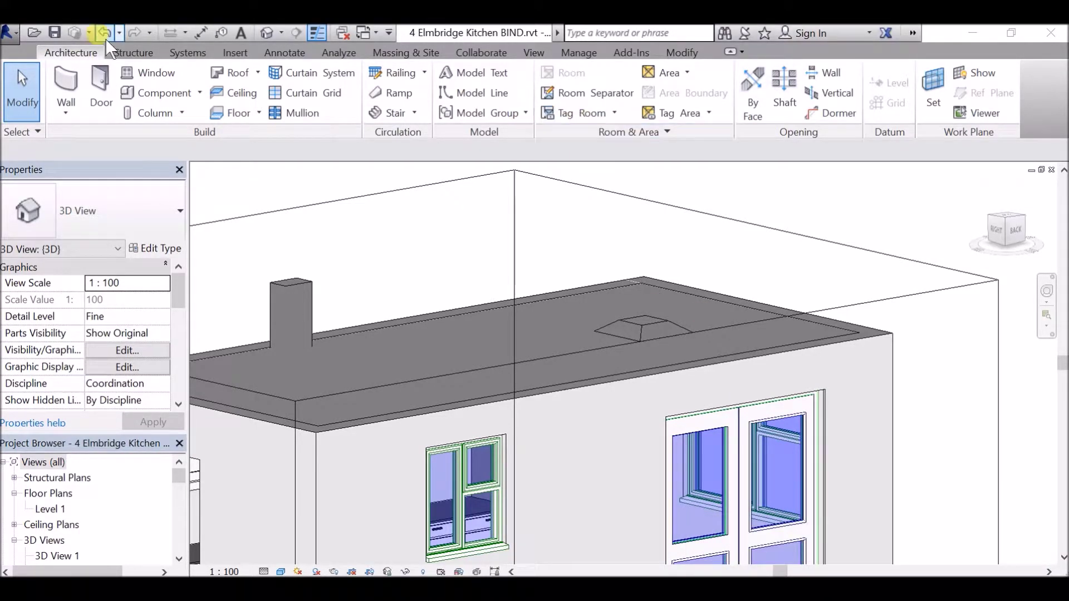
Load Supply Air Terminal.rfa from Documents > BIM CAD > HWM > Family Examples
click(235, 53)
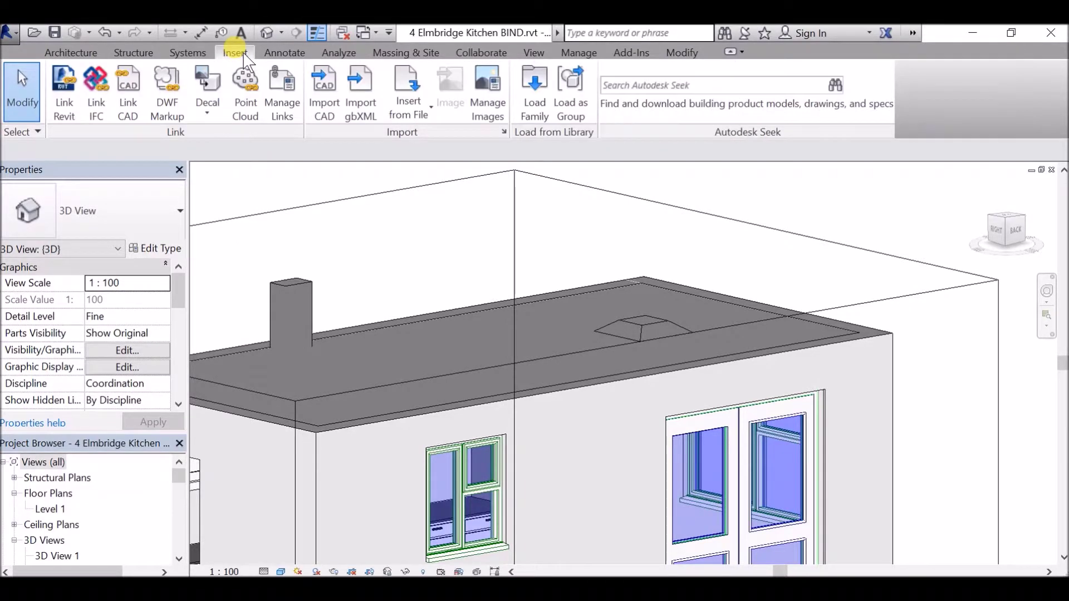
click(531, 92)
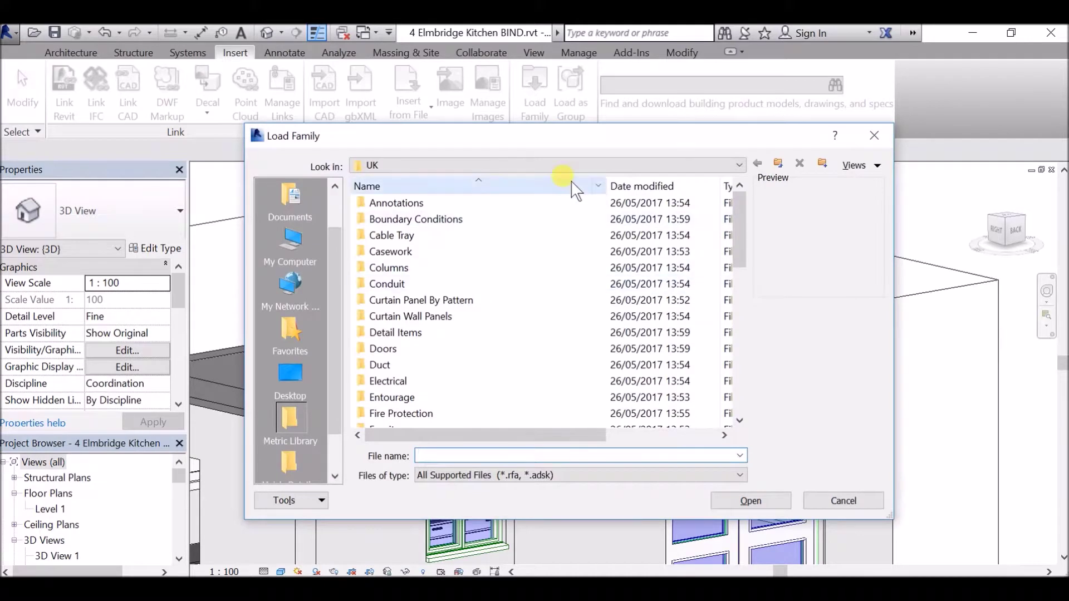
scroll(415, 261, down, 5)
scroll(405, 385, up, 4)
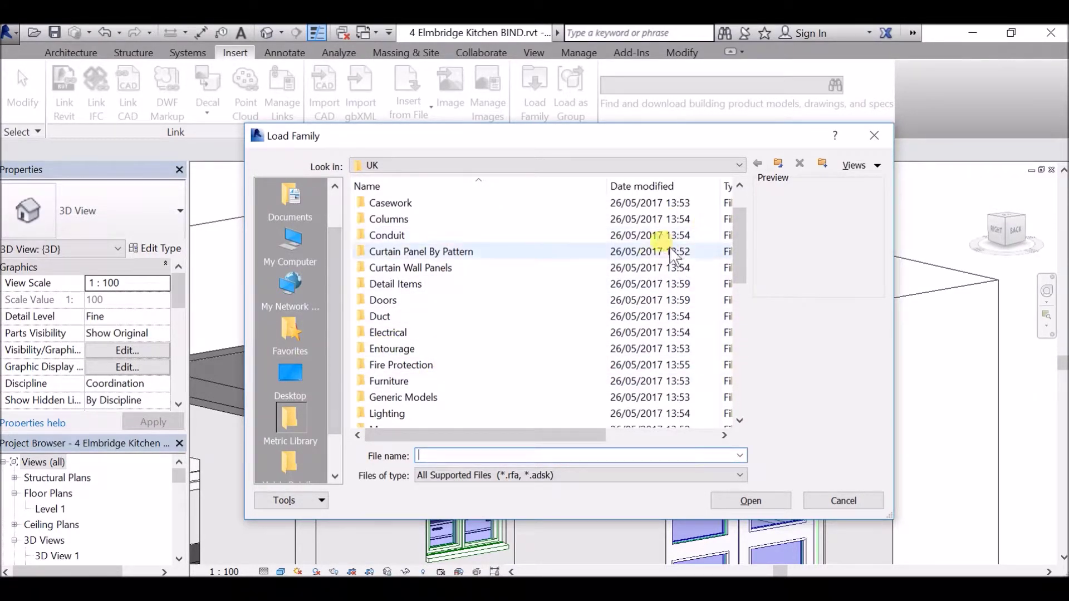
click(284, 202)
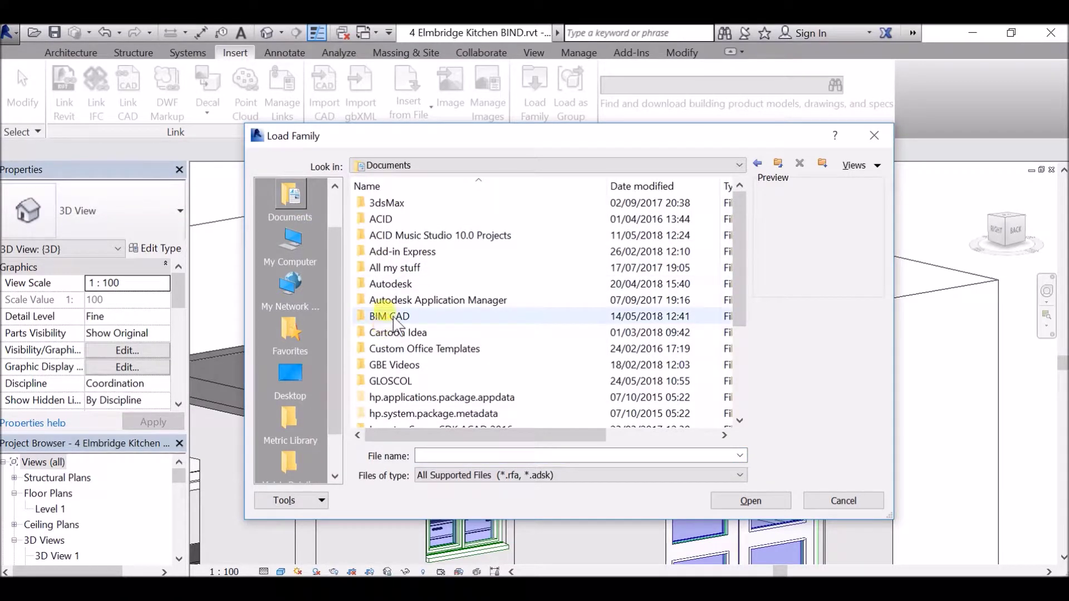
double_click(402, 313)
double_click(394, 246)
double_click(405, 203)
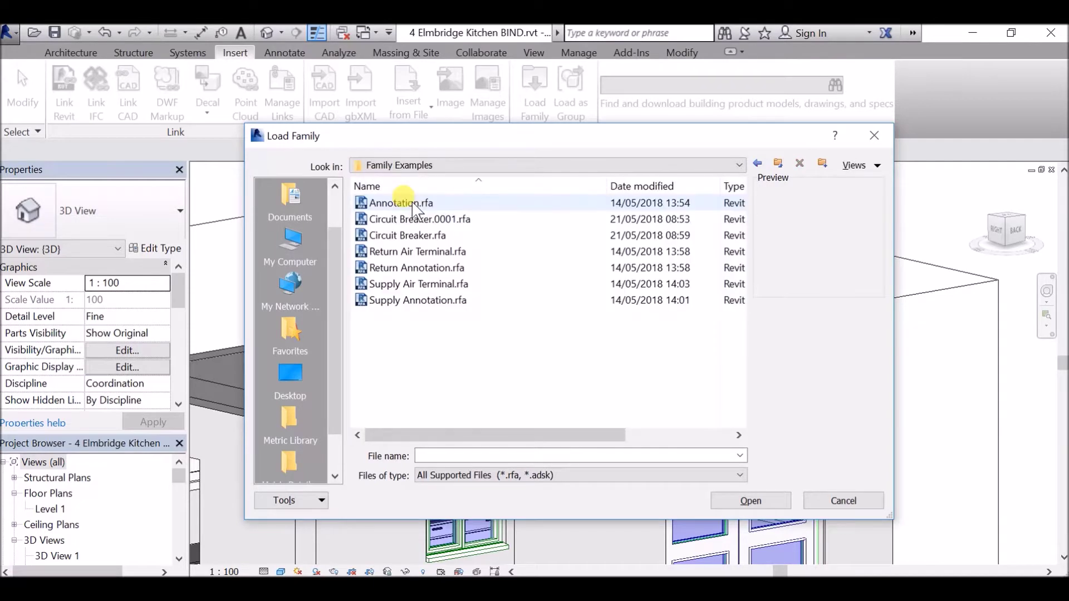
double_click(415, 284)
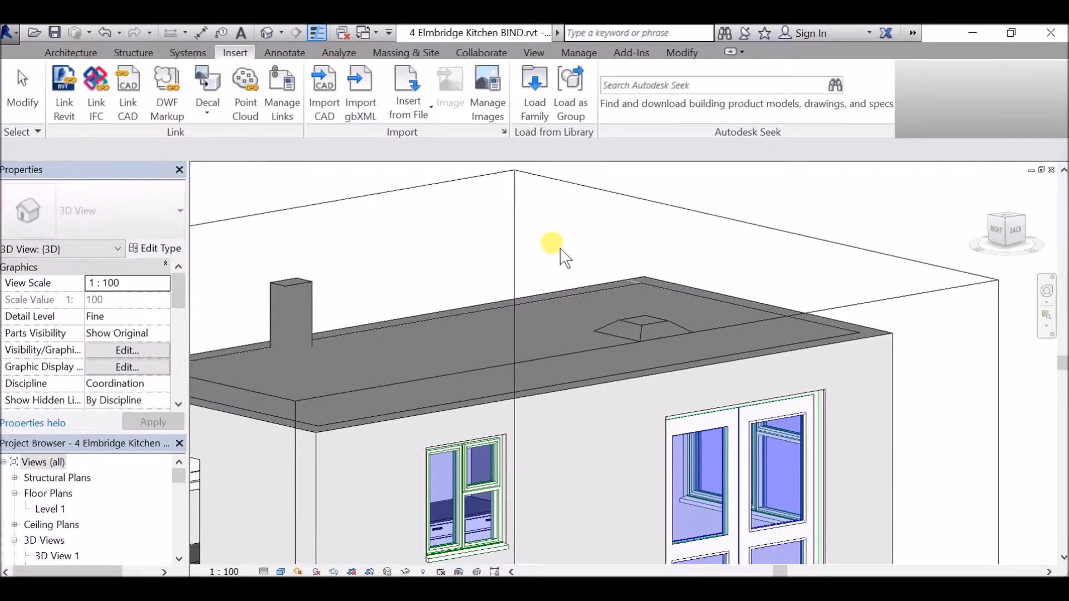
scroll(564, 257, down, 3)
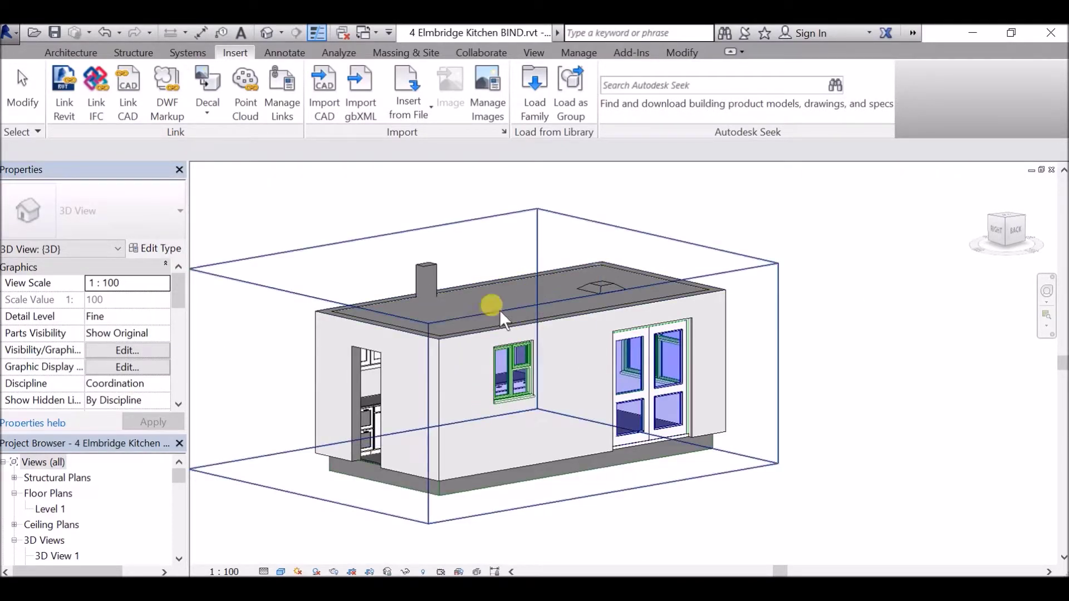
scroll(535, 312, up, 2)
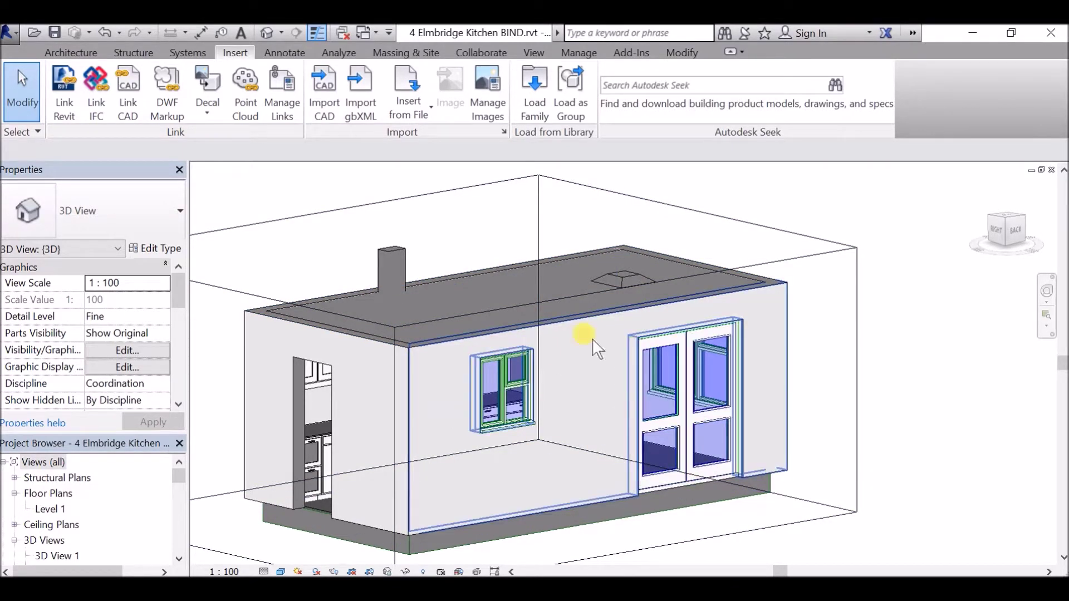
mouse_move(757, 572)
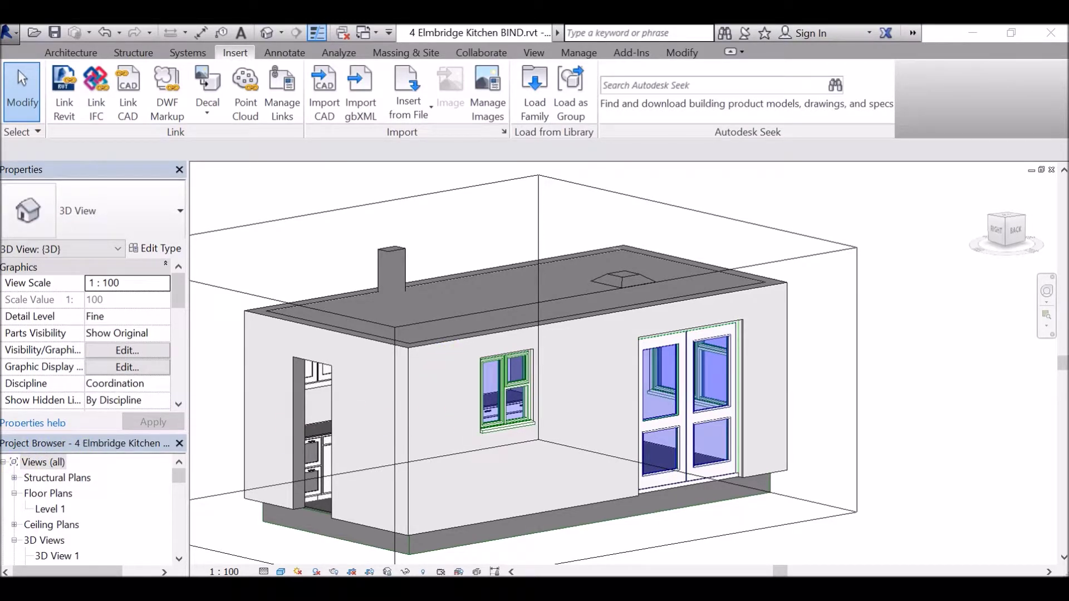
double_click(42, 463)
key(Right)
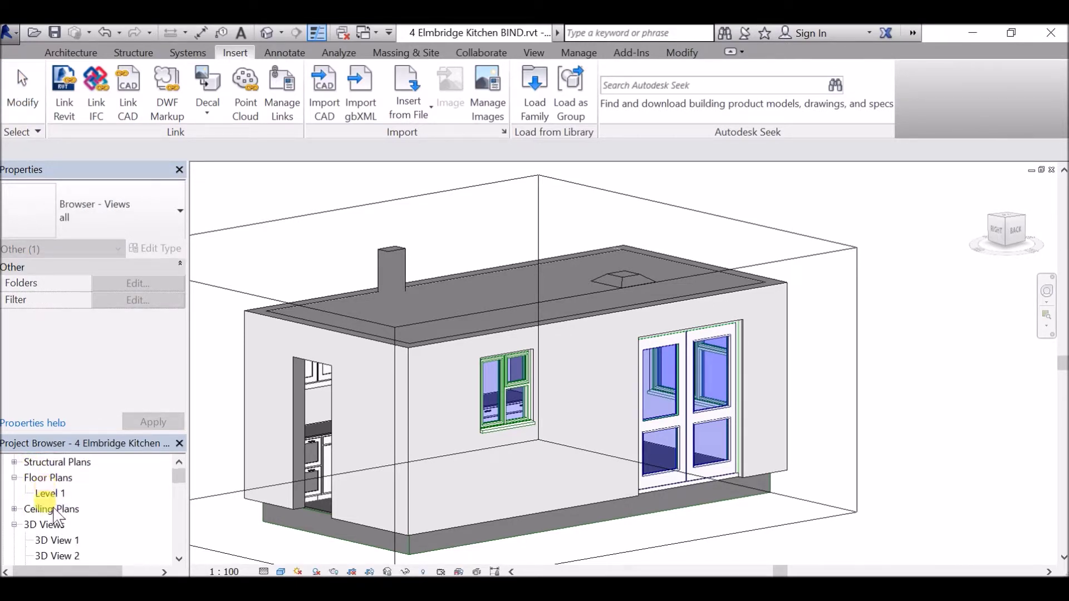
Open the Level 1 floor plan, then close it to return to 3D
double_click(51, 510)
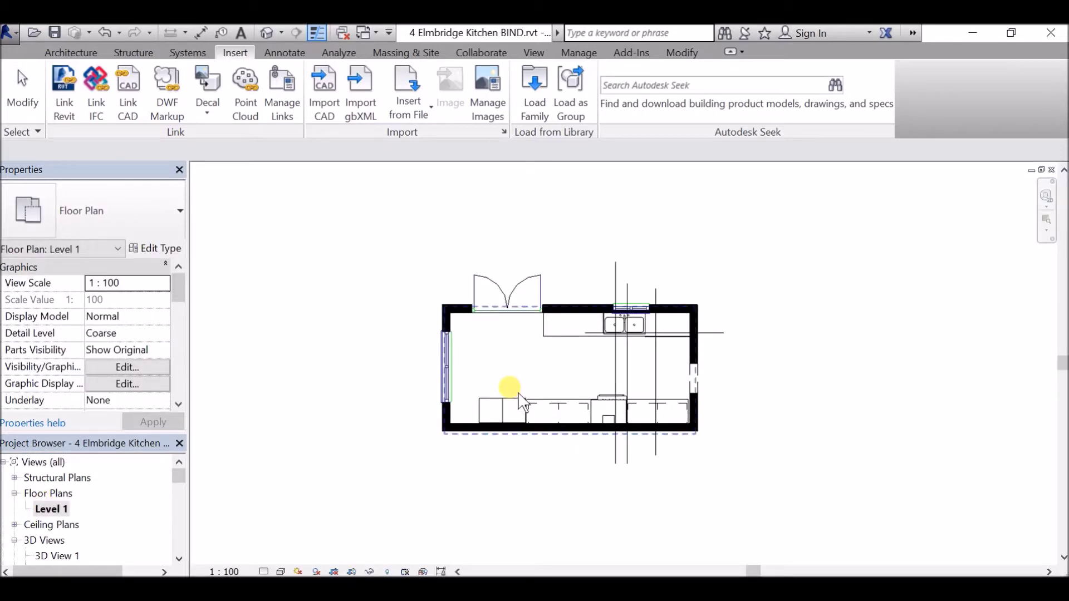
scroll(490, 367, up, 3)
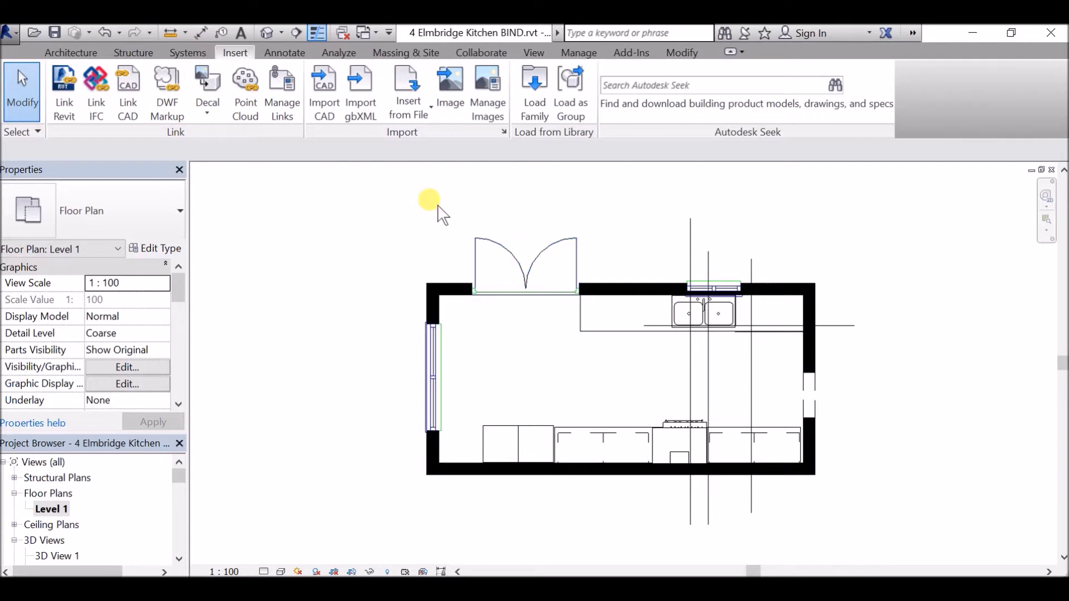
click(1052, 169)
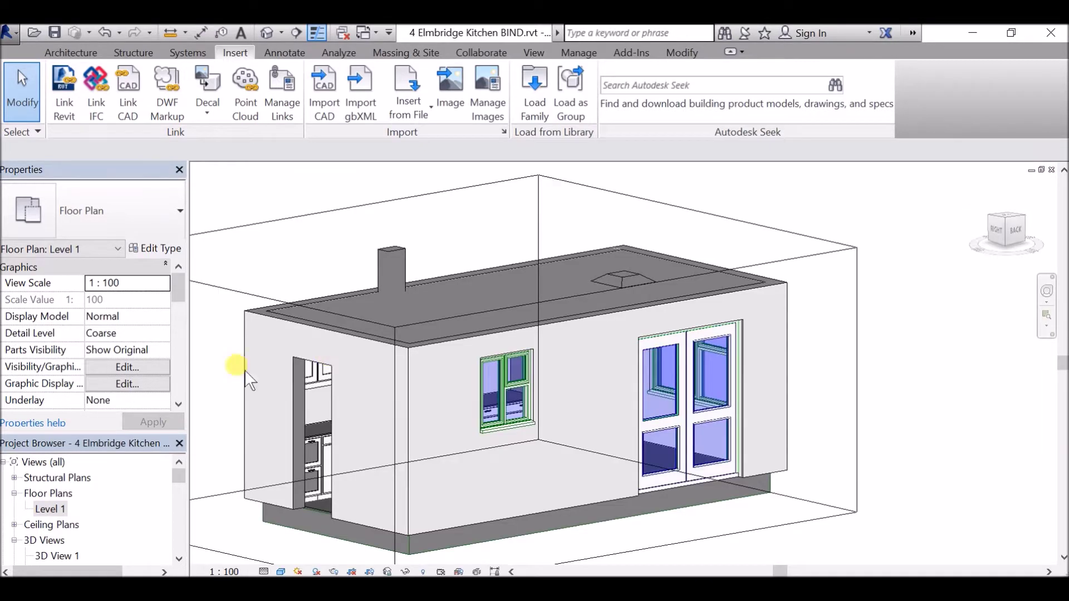
Collapse the Curtain Panels, Curtain Systems and Curtain Wall Mullions family lists in Project Browser
scroll(69, 526, down, 3)
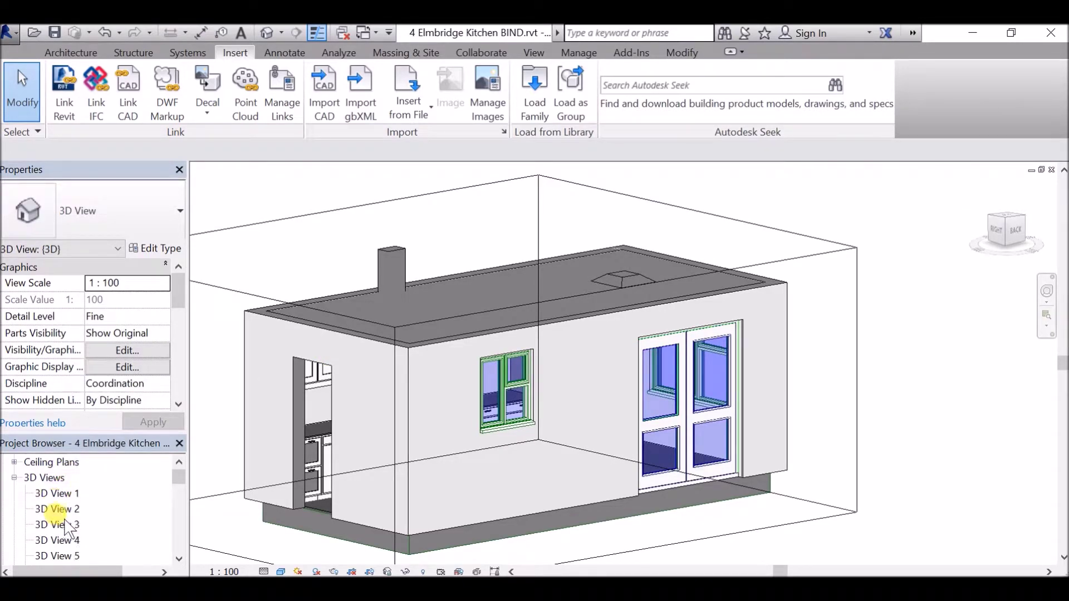
scroll(67, 518, down, 4)
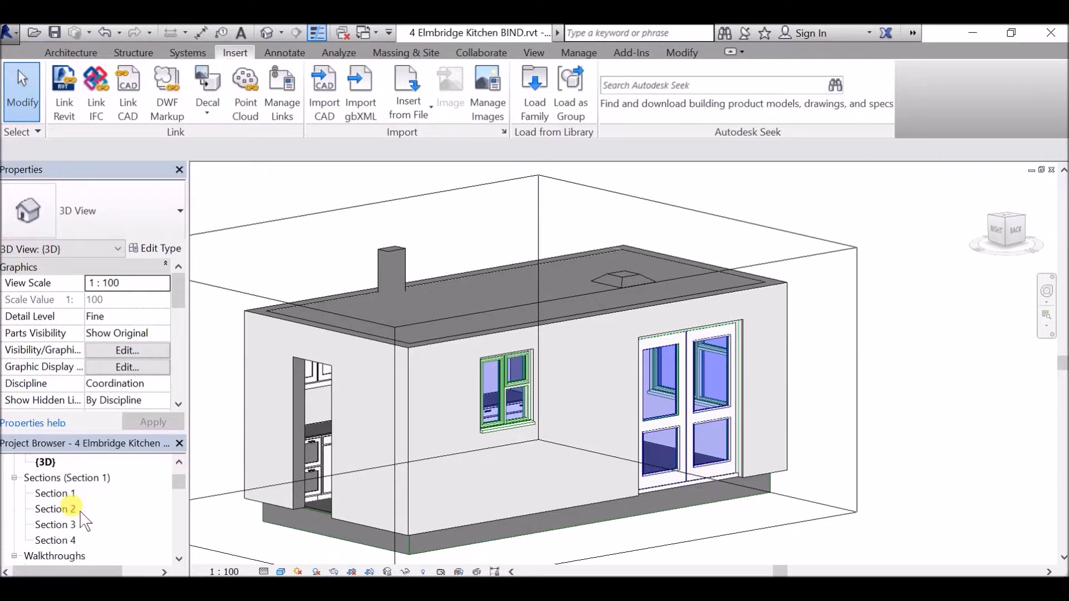
scroll(85, 521, down, 1)
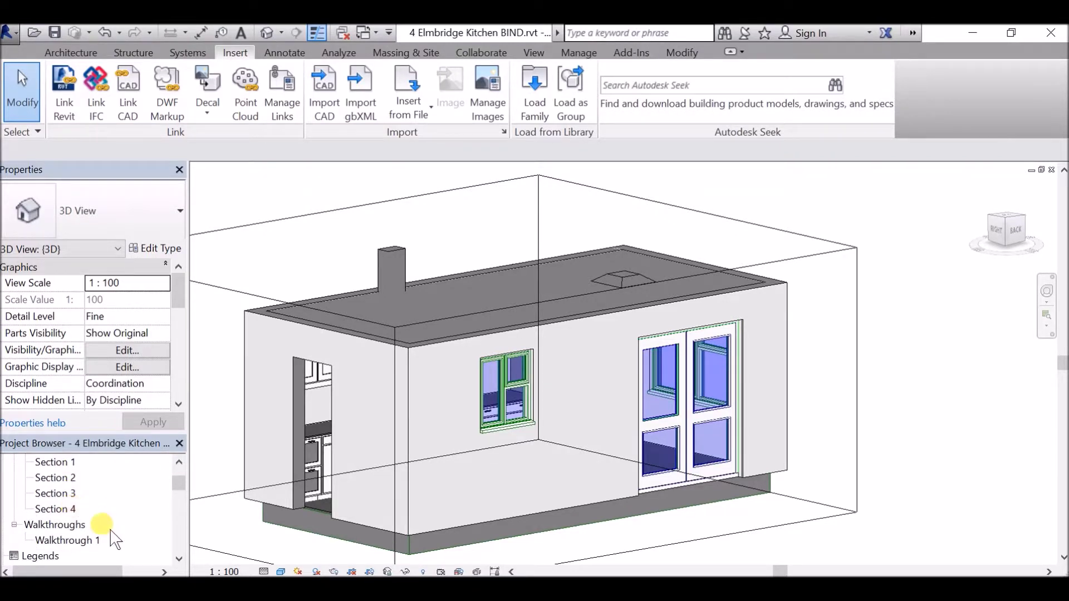
scroll(101, 512, down, 1)
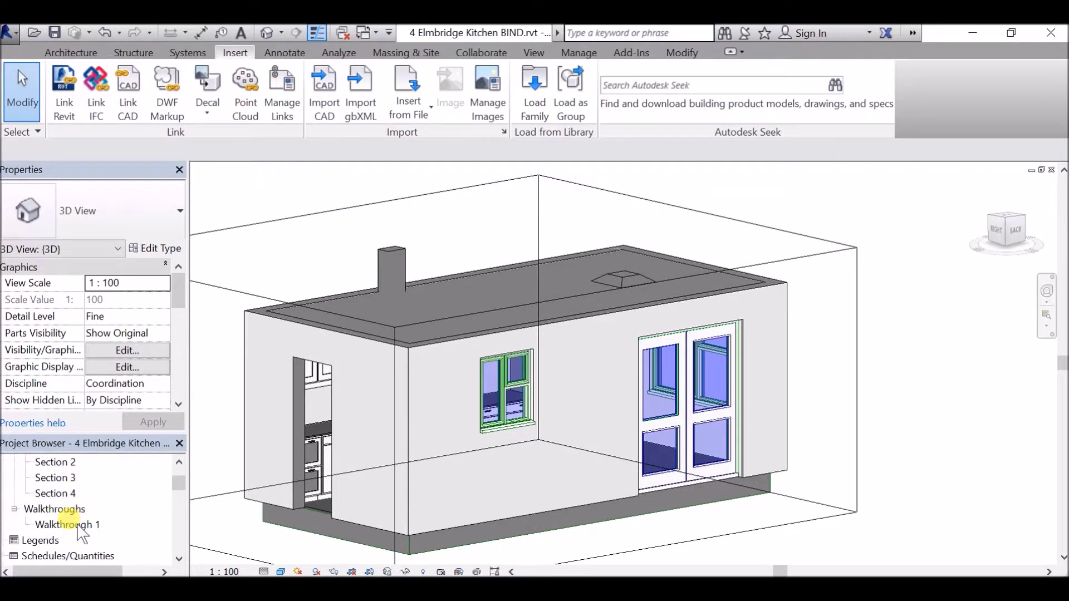
scroll(82, 534, down, 2)
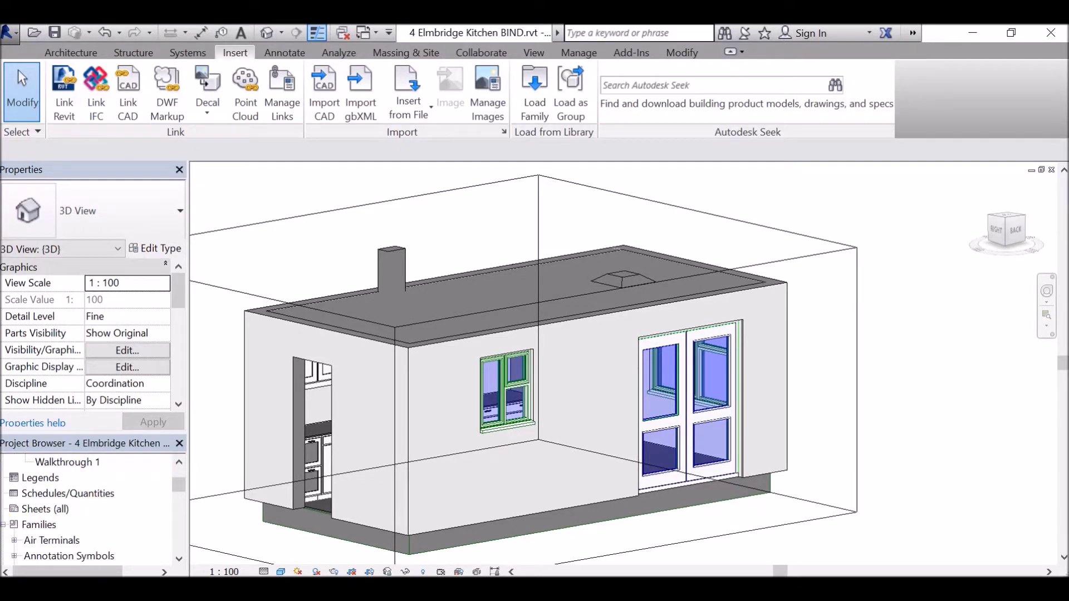
click(4, 524)
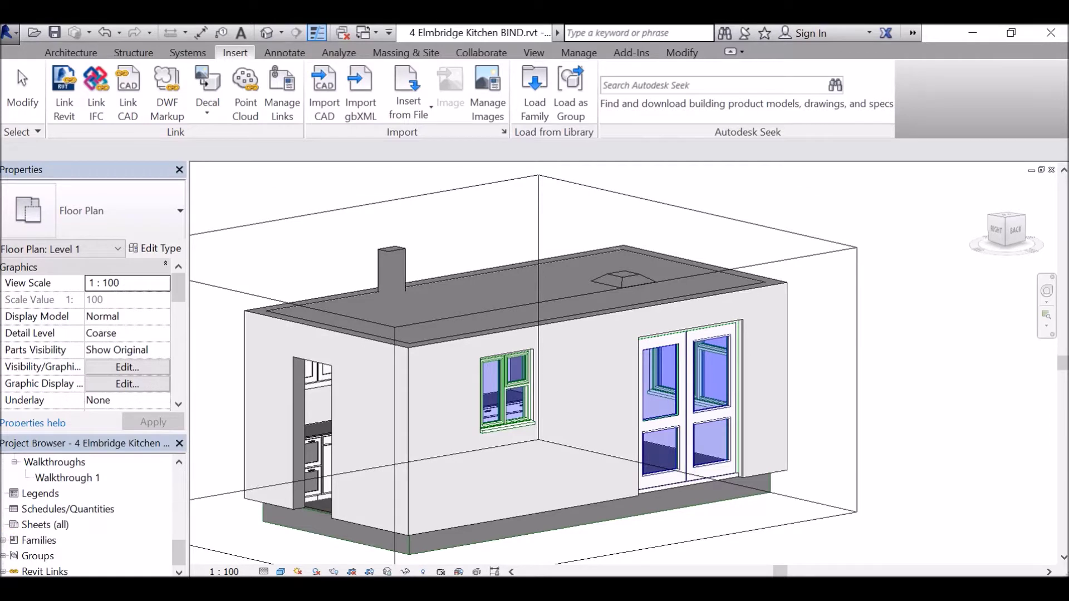
double_click(27, 540)
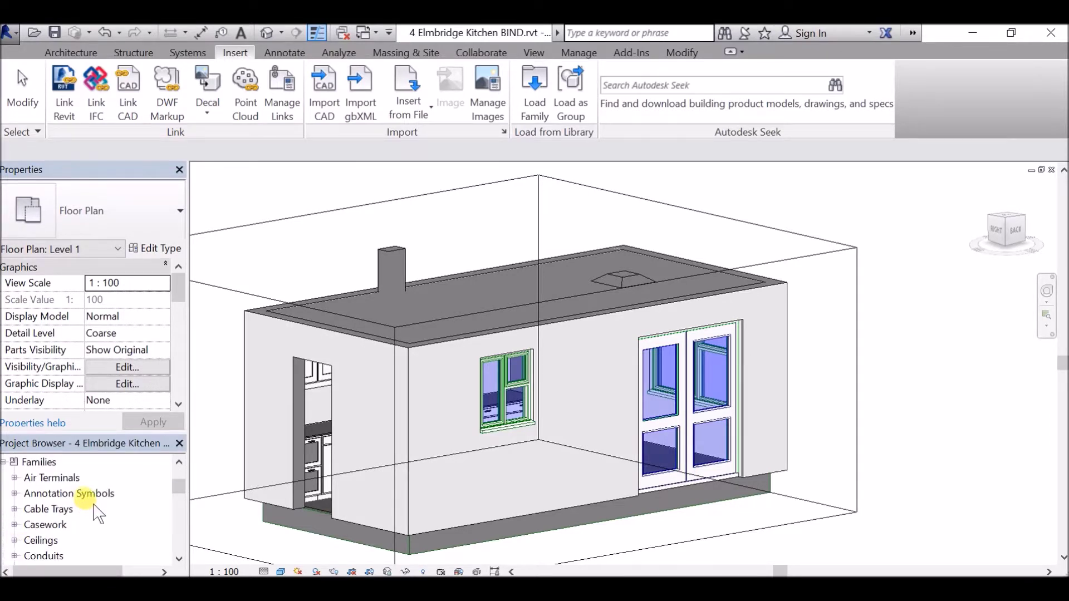
scroll(96, 511, down, 2)
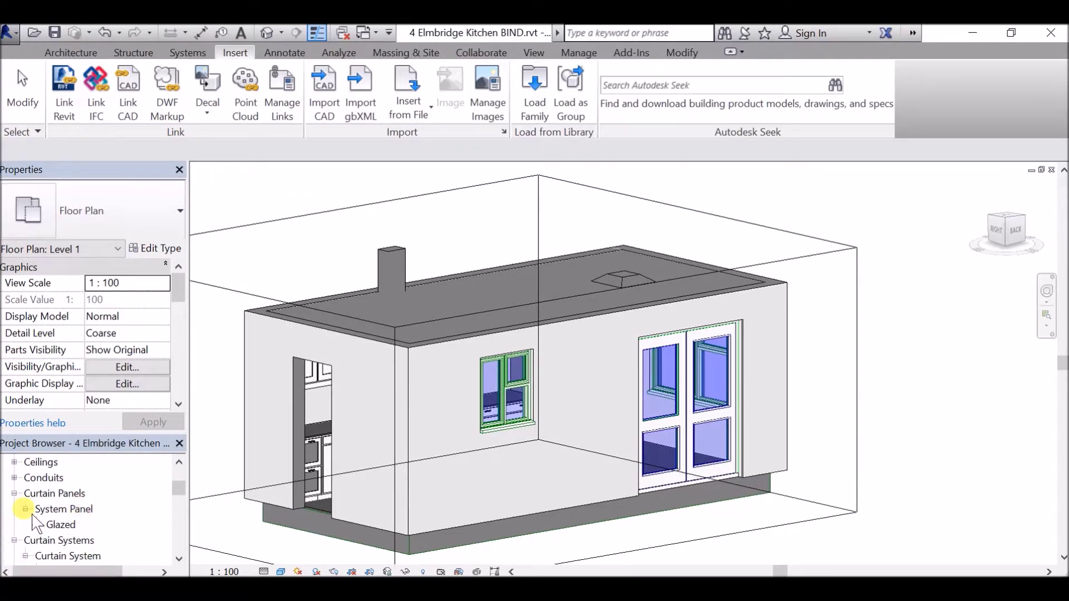
click(14, 494)
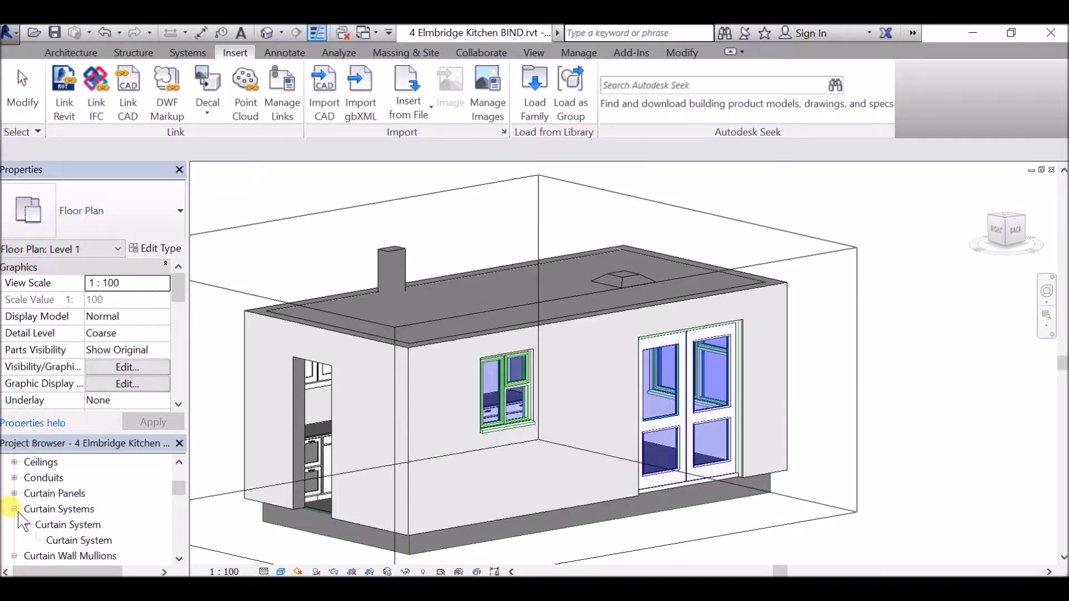
click(14, 509)
click(14, 525)
Expand Air Terminals > Supply Air Terminal and select its type
scroll(37, 533, up, 2)
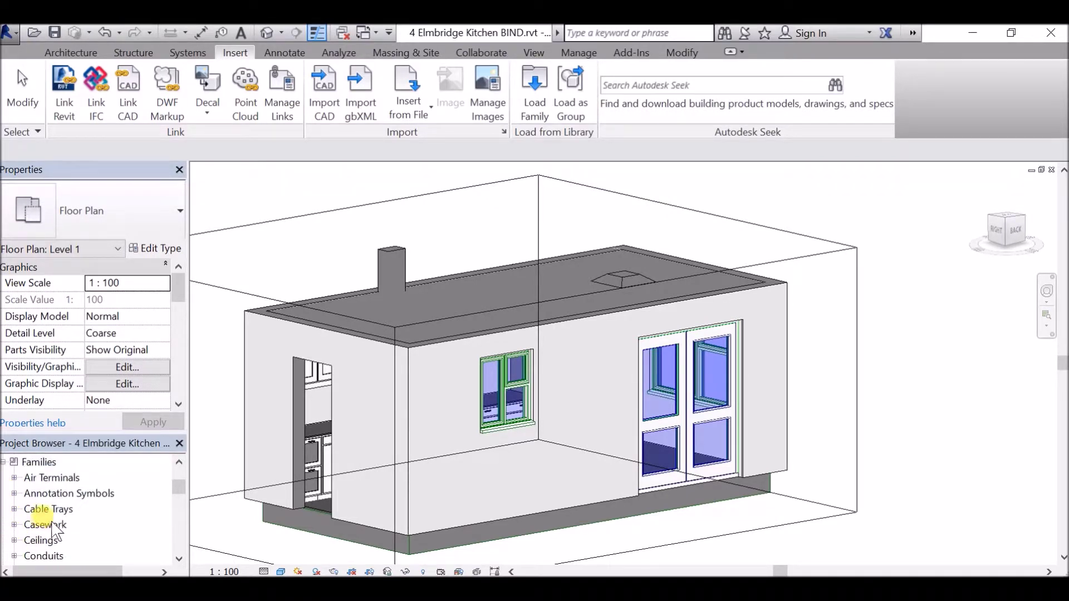
click(14, 478)
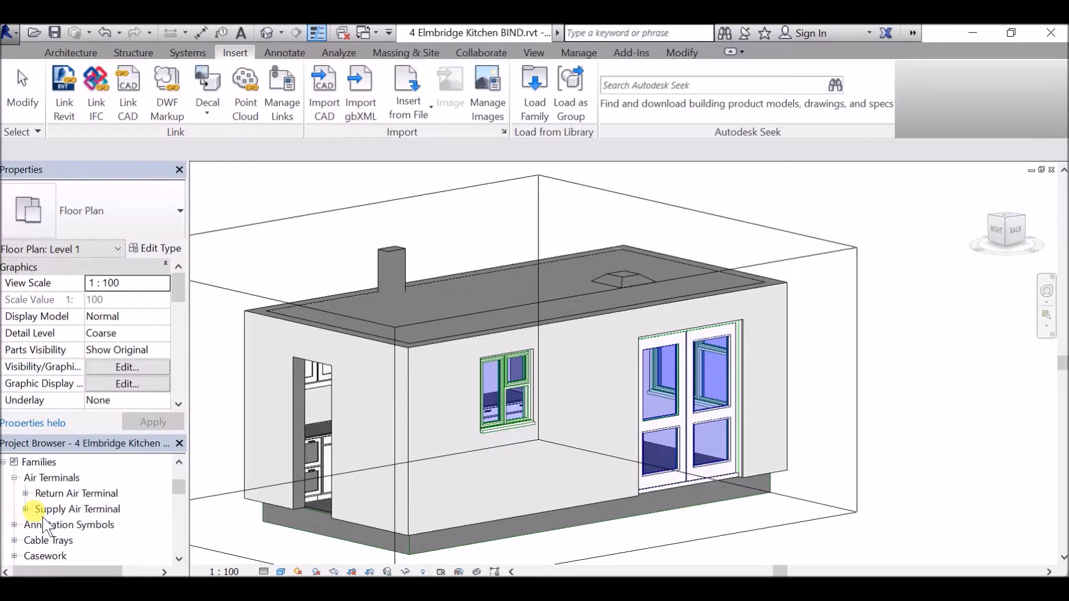
click(25, 509)
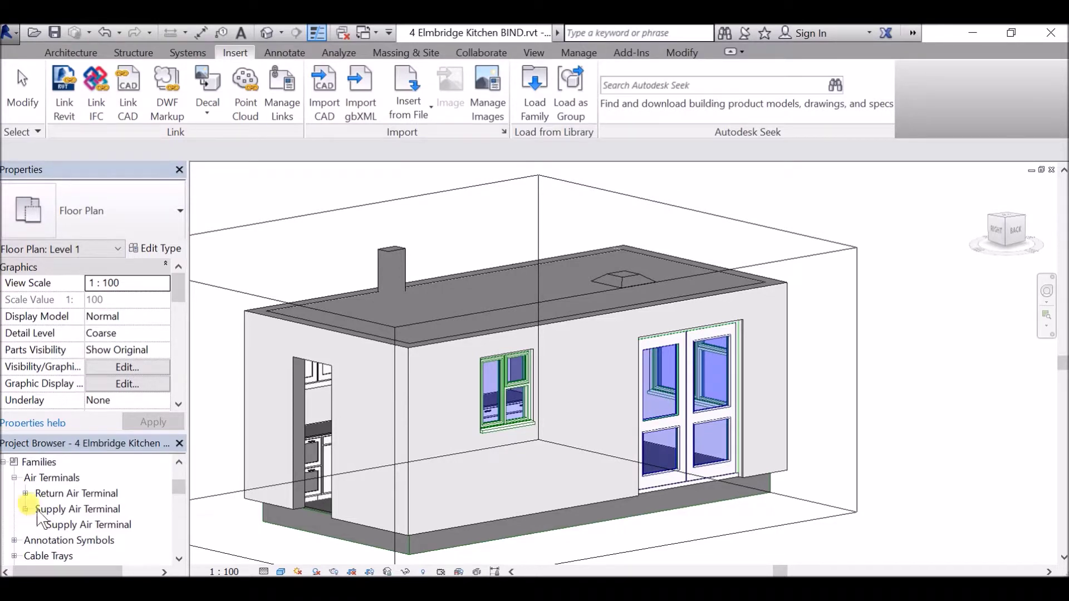
click(67, 525)
Place a Supply Air Terminal at floor level by the doors
drag(467, 316, 462, 313)
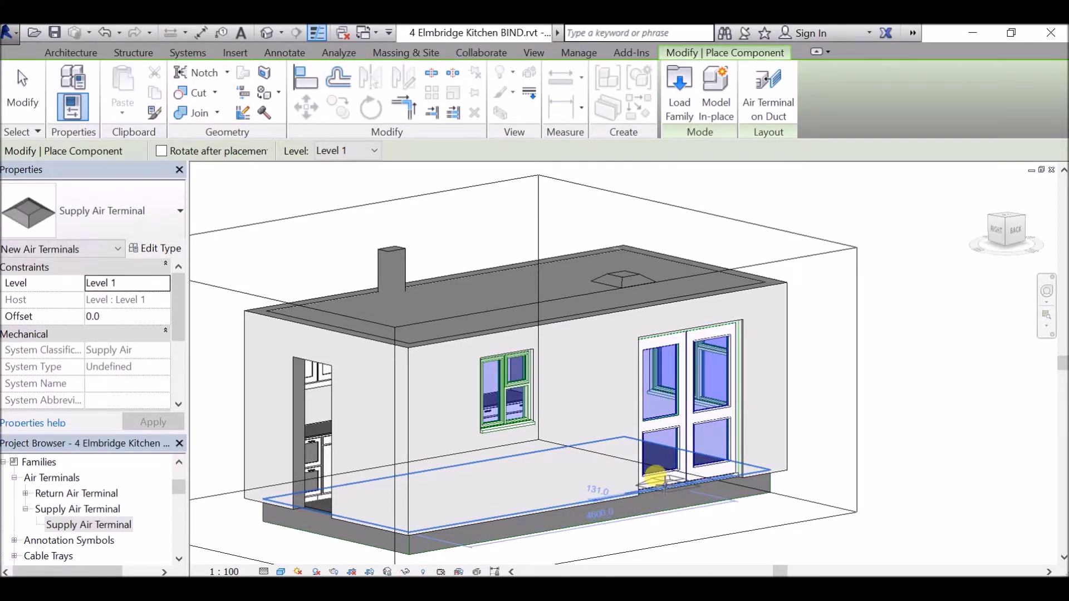
click(712, 504)
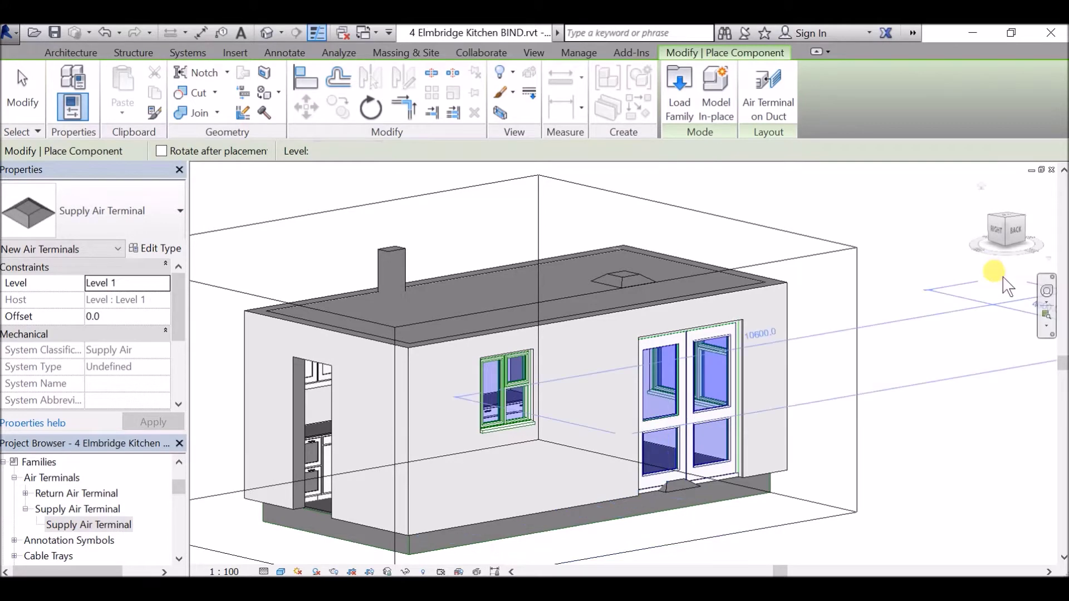
key(Escape)
key(Escape)
Move the supply air terminal up to ceiling height, then orbit to look down on the roof
drag(1007, 231, 890, 328)
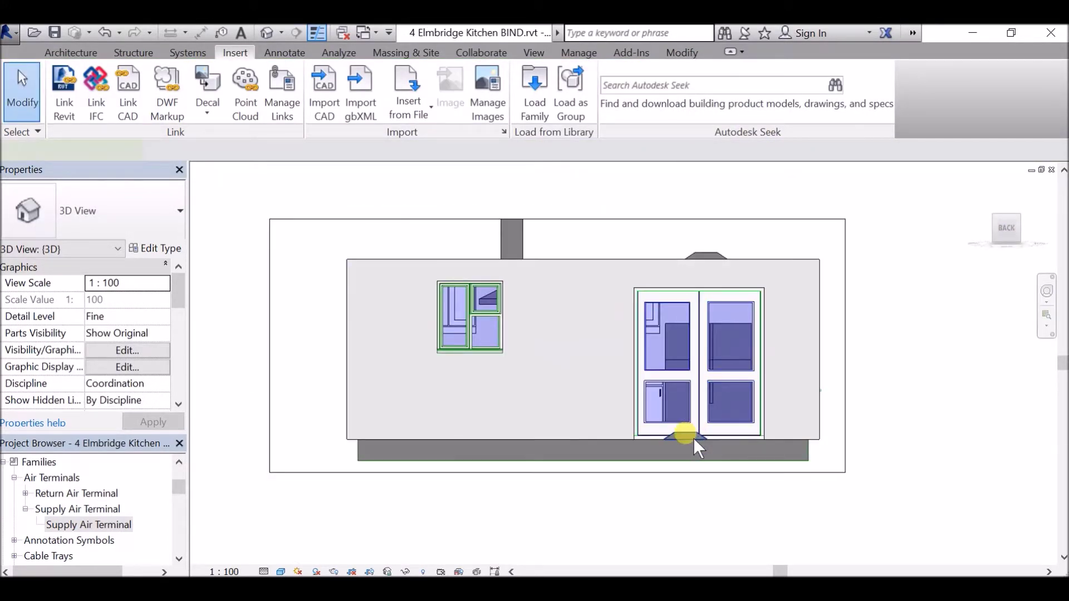
click(690, 438)
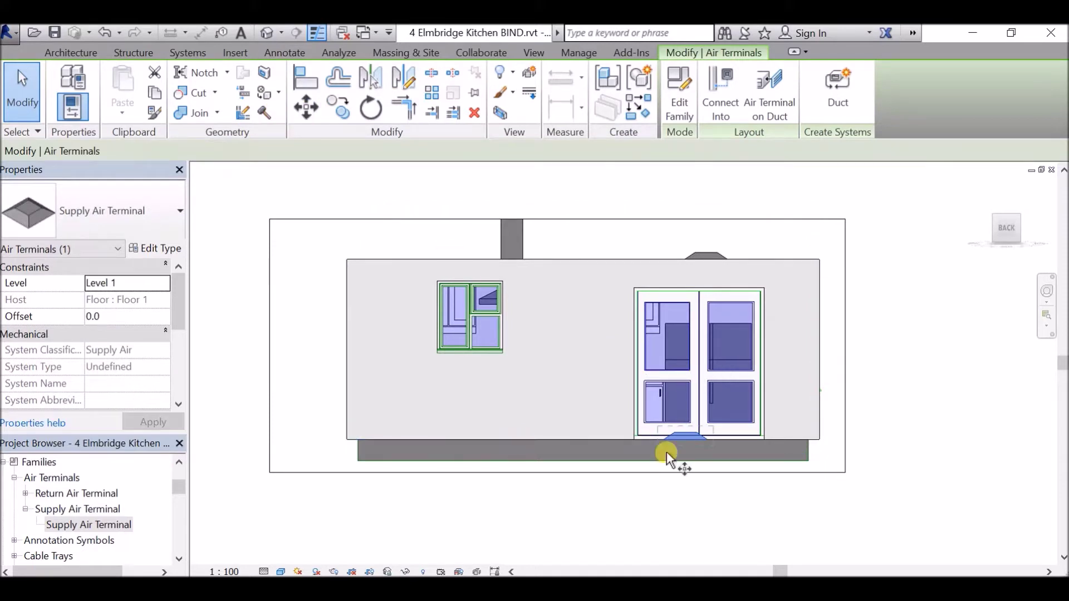
key(m)
key(v)
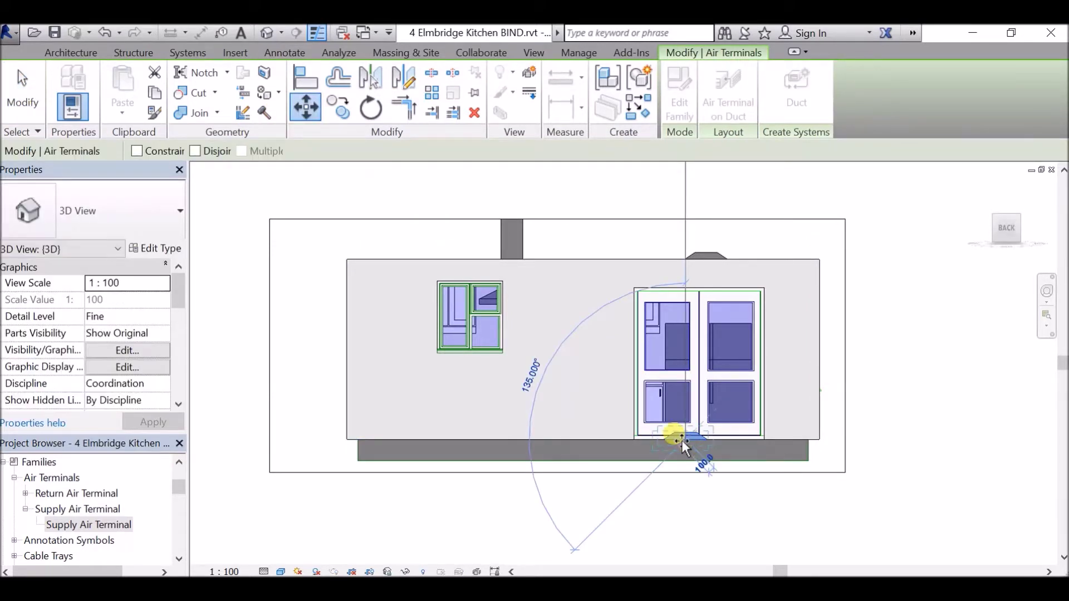
click(682, 440)
click(678, 255)
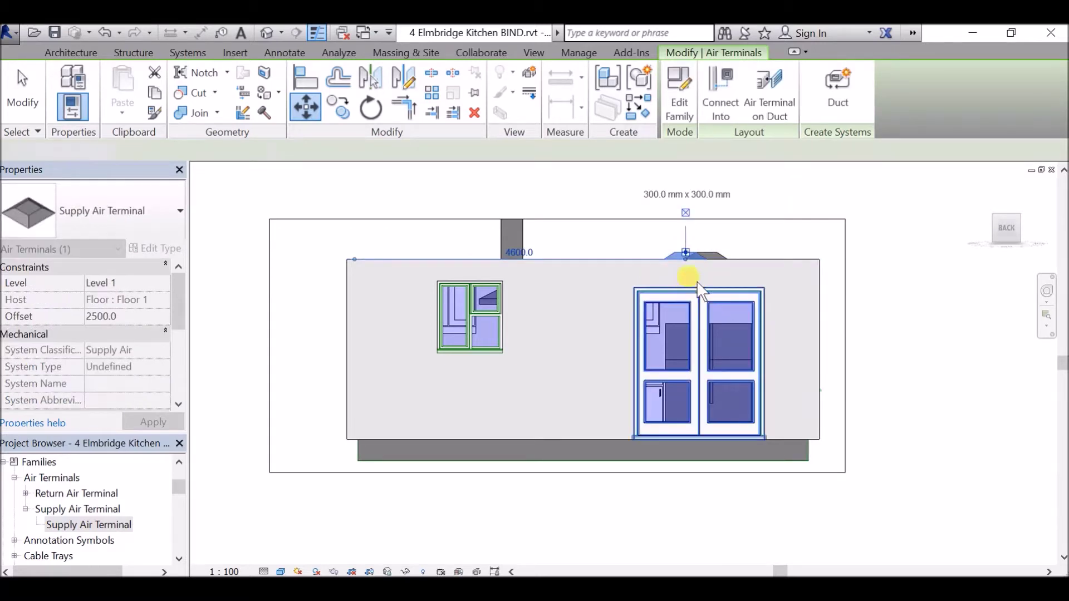
click(1012, 243)
shift+middle_drag(899, 231, 912, 370)
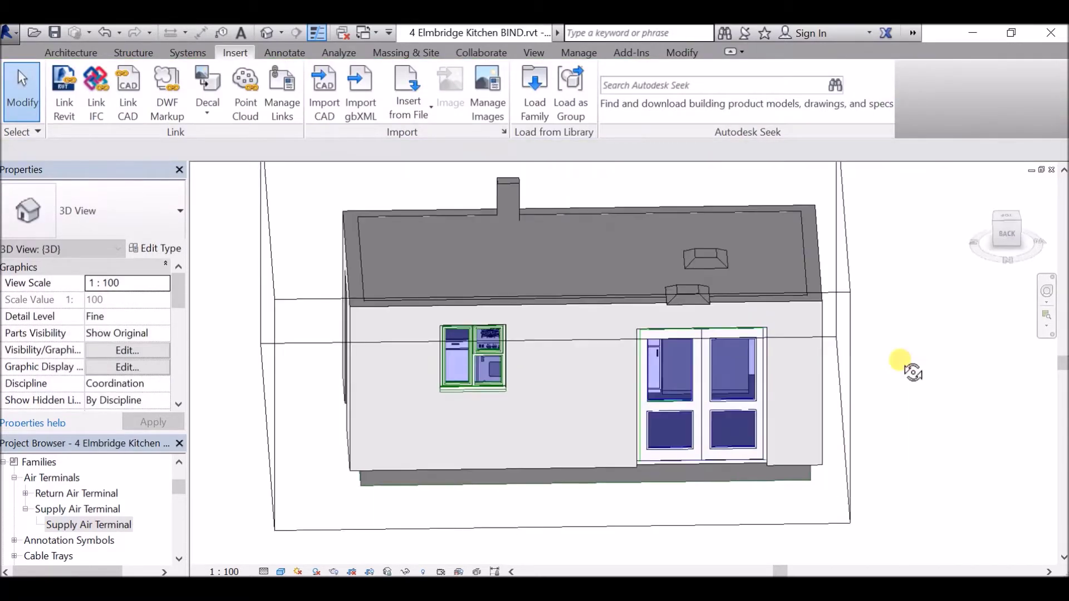
Switch to the top view and drag the supply air terminal left of the room centre
click(1011, 220)
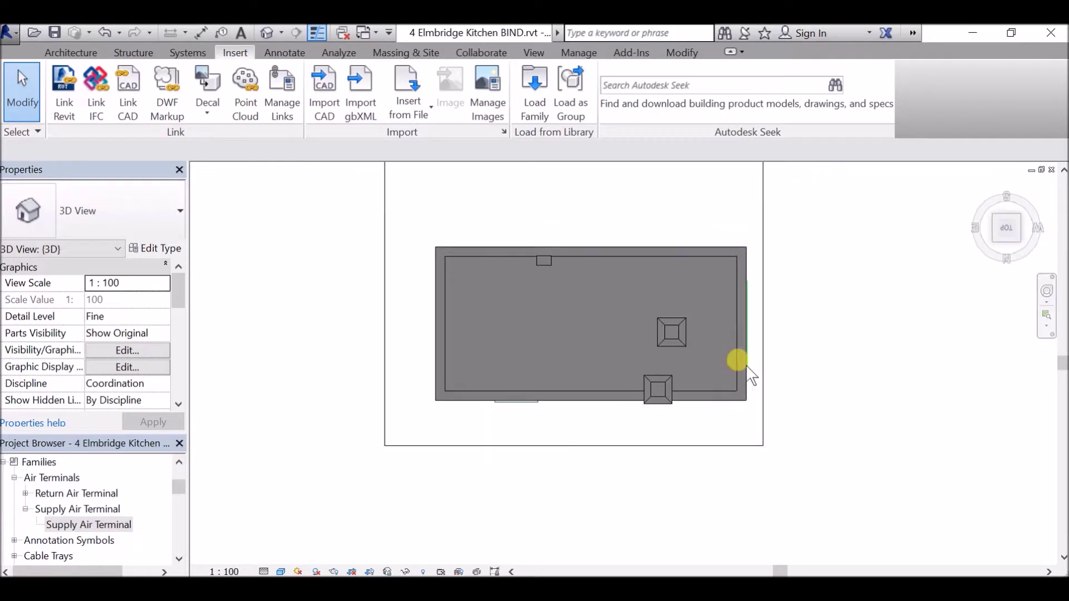
drag(697, 415, 555, 349)
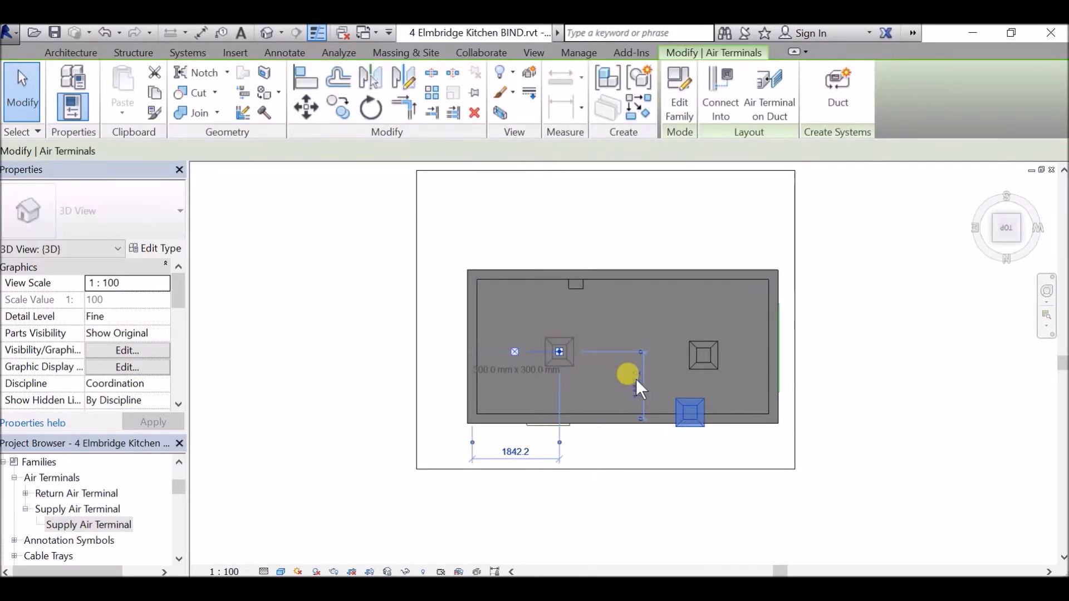
click(848, 387)
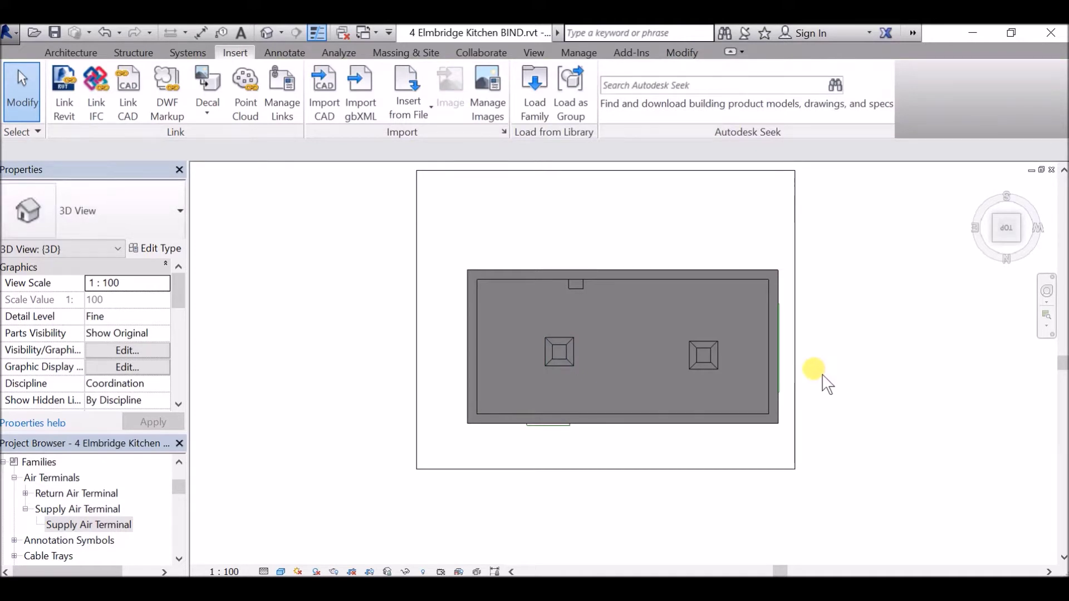
Select both the left supply and right return air terminals together
click(705, 358)
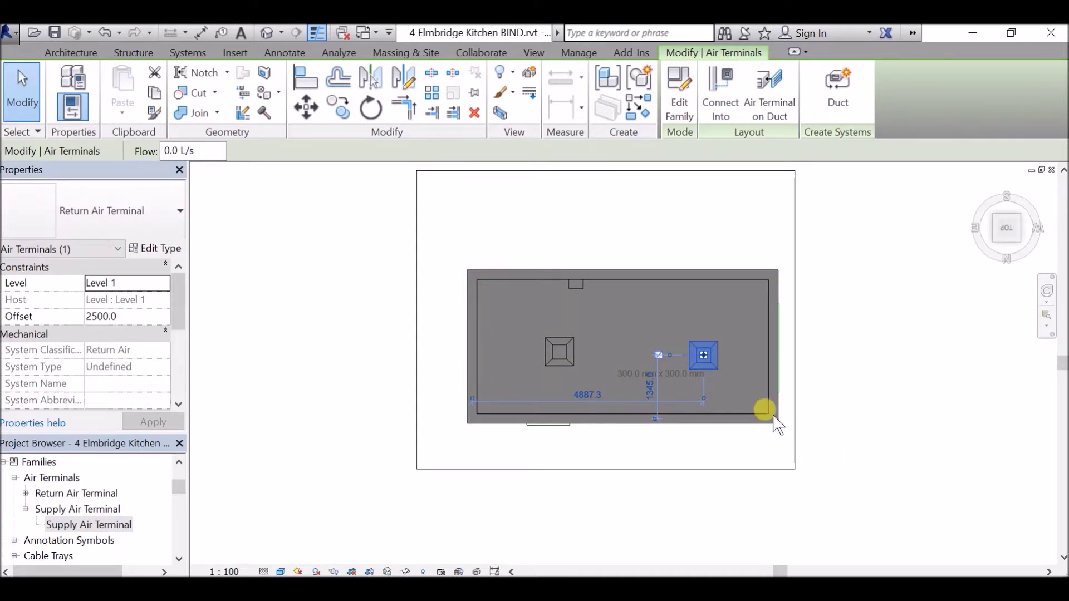
click(567, 359)
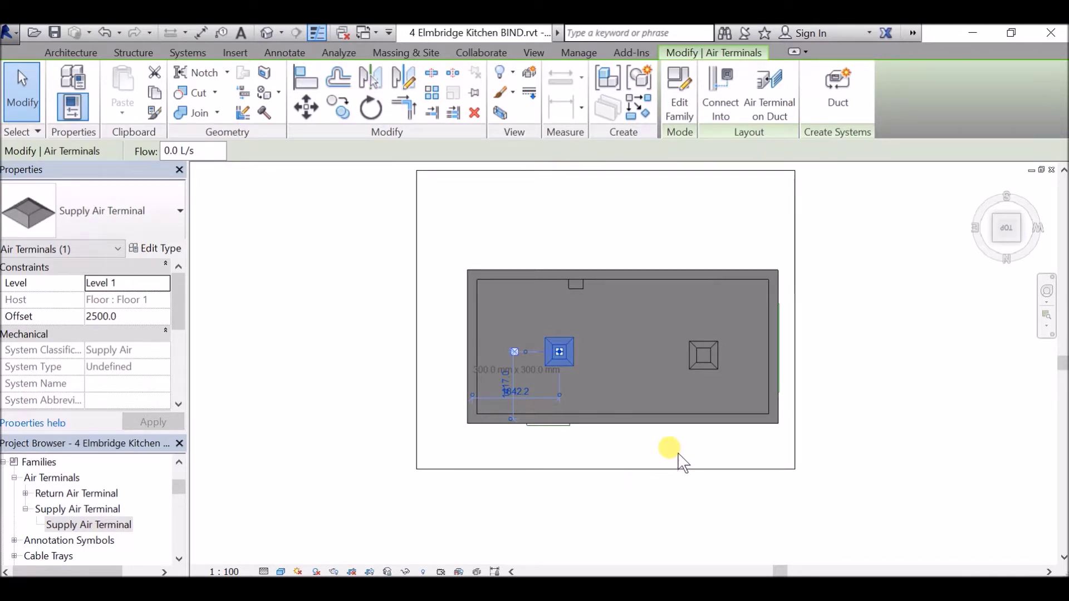
ctrl+click(708, 359)
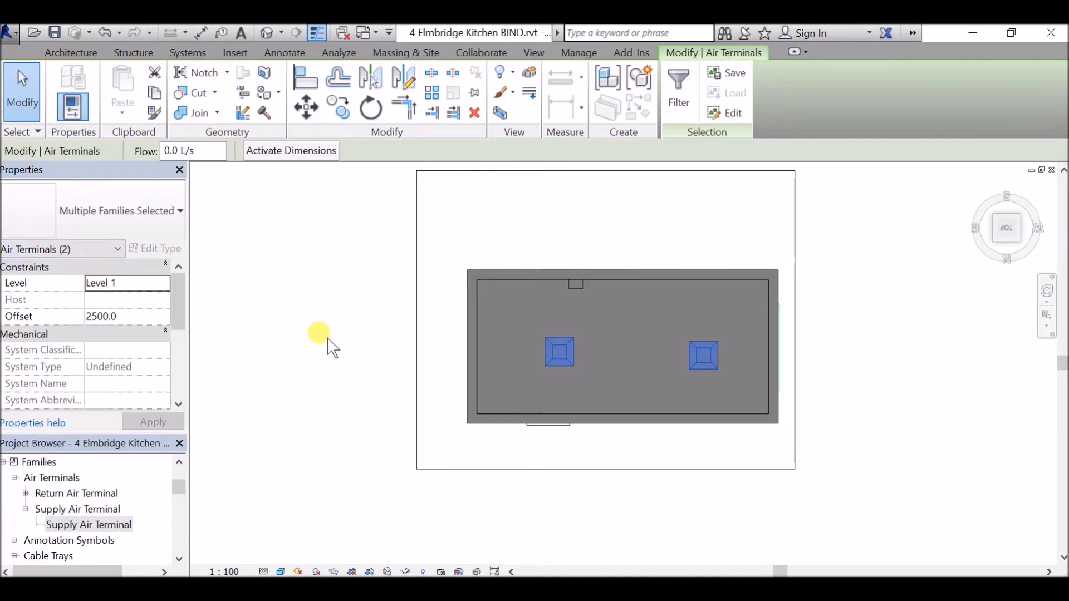
Select the left supply air terminal and list its types in the Type Selector
click(393, 362)
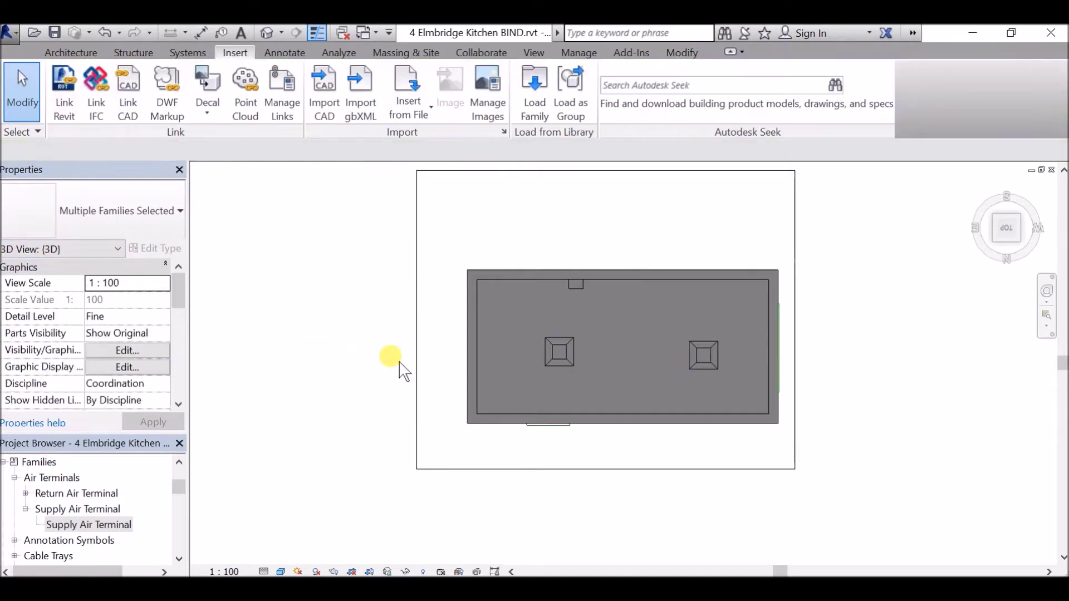
click(570, 356)
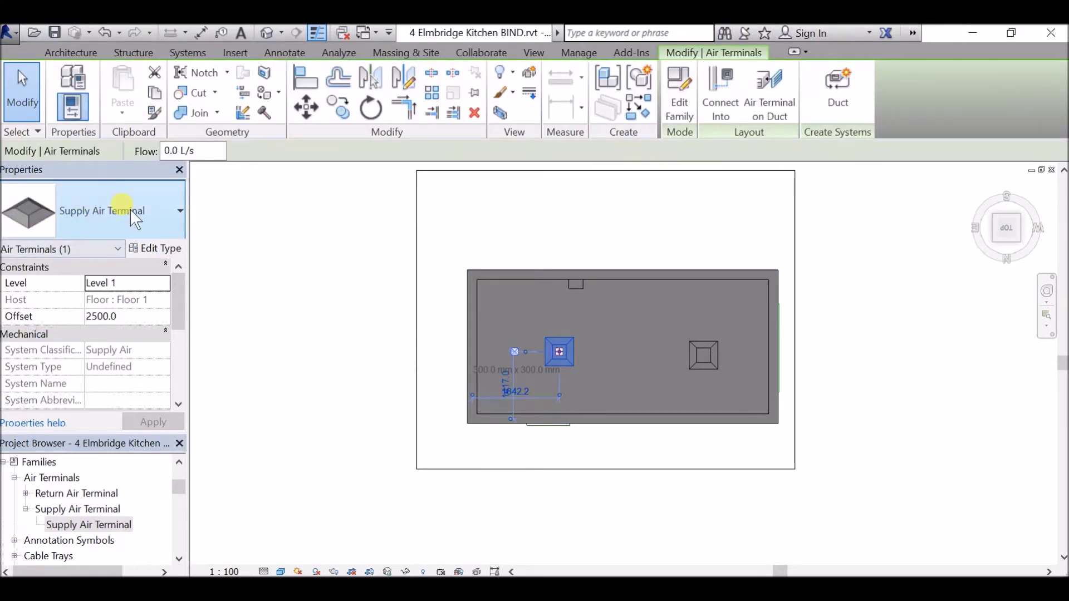
click(92, 208)
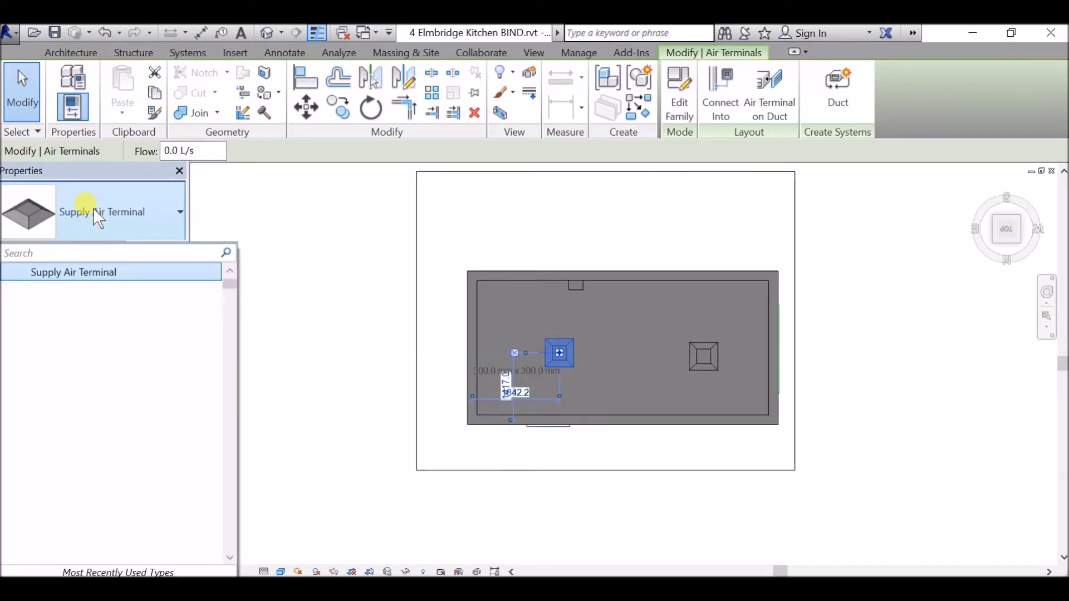
click(159, 217)
click(160, 219)
Select the right return air terminal and list its Return and Supply Air Terminal types
click(318, 238)
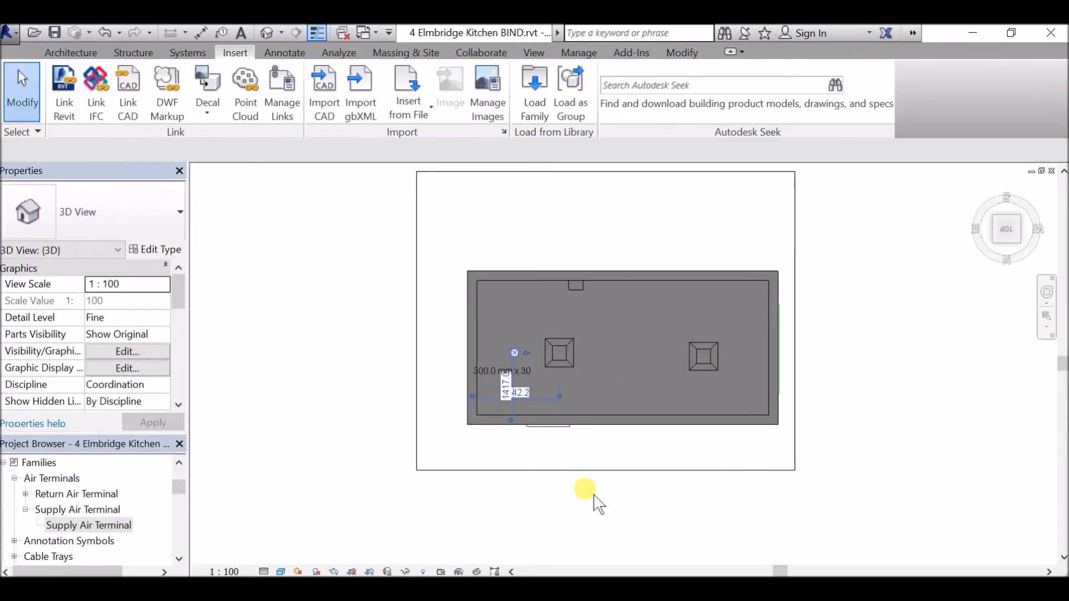
click(712, 352)
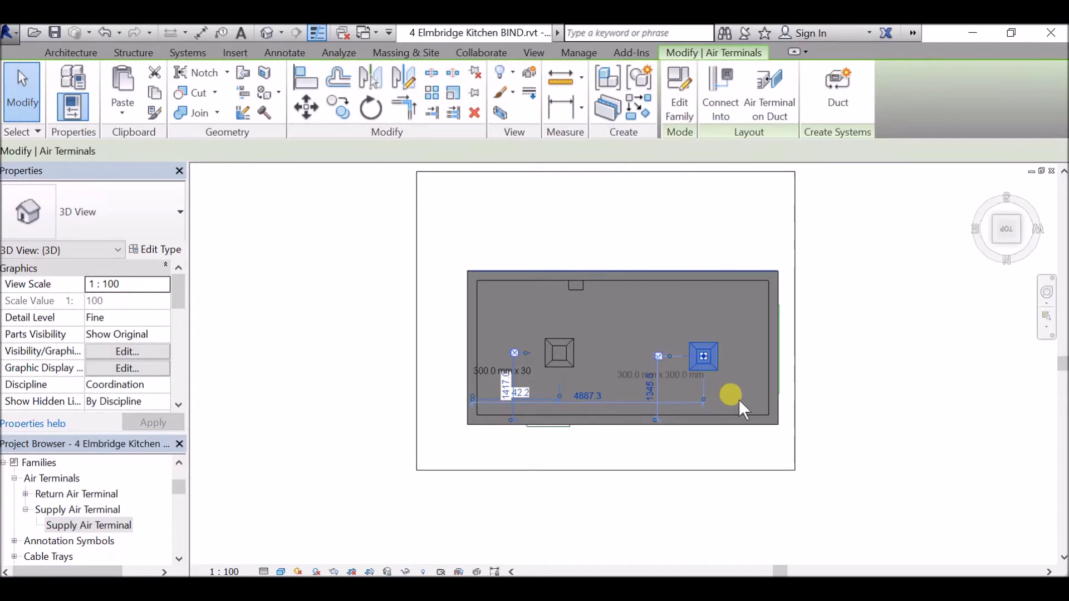
click(153, 223)
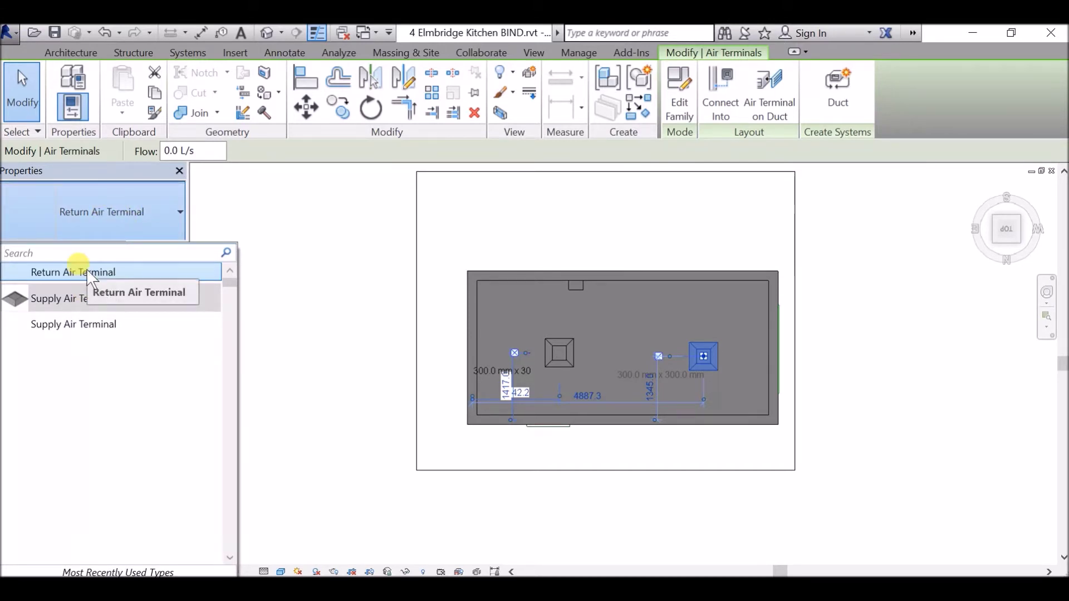
Make the right terminal Supply Air Terminal, then change both terminals to Return Air Terminal
click(79, 324)
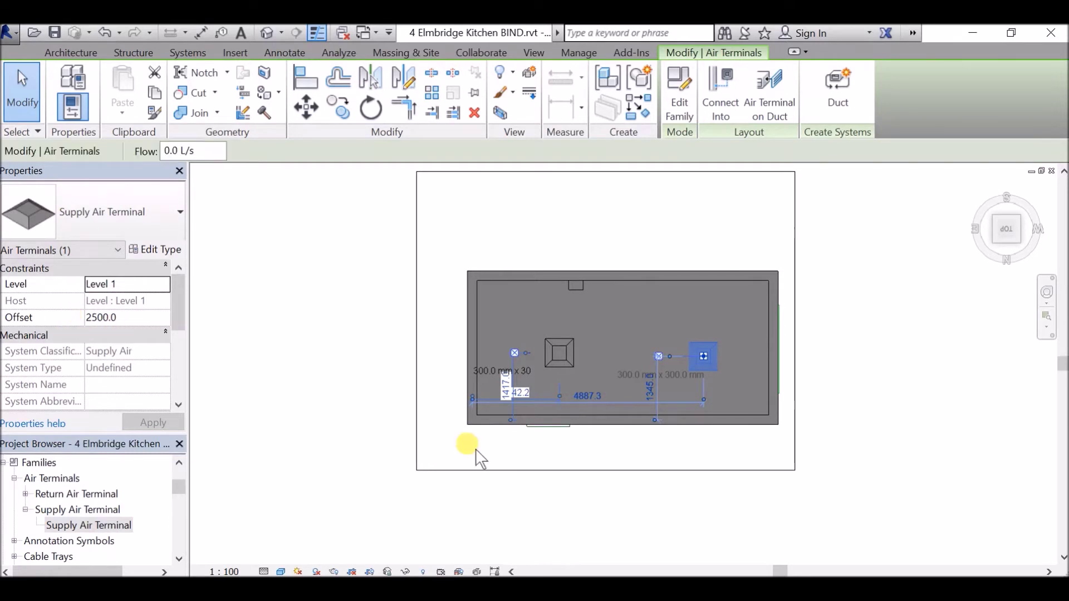
key(Escape)
key(Escape)
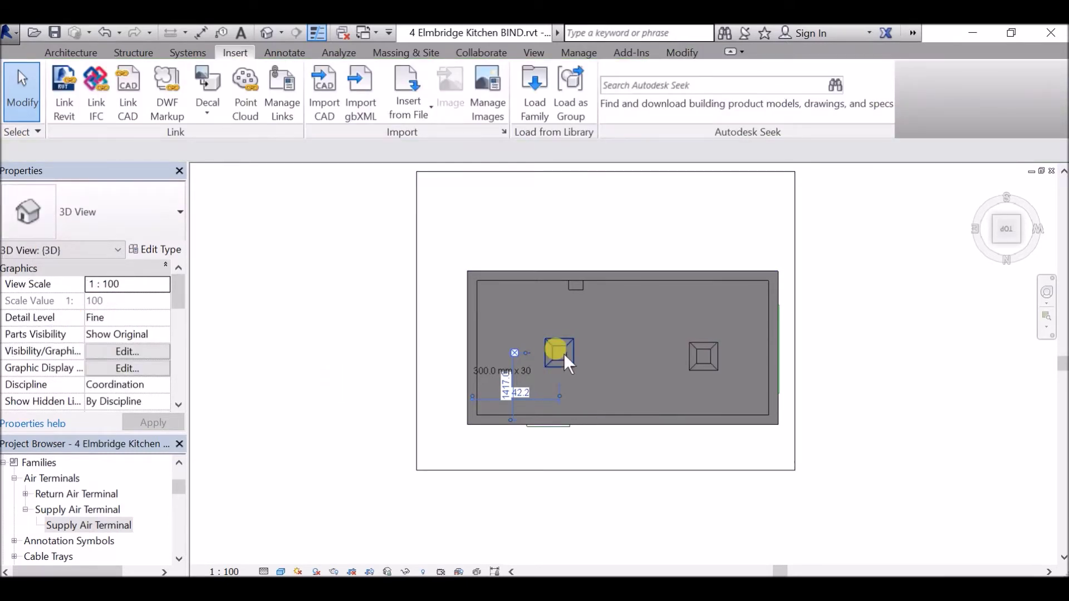
click(565, 357)
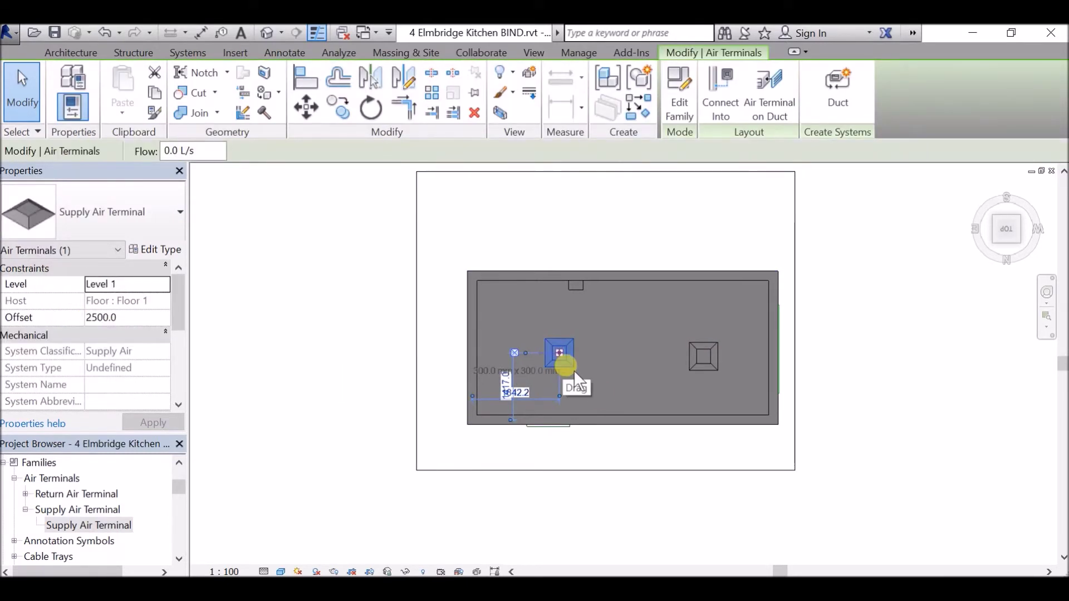
click(705, 354)
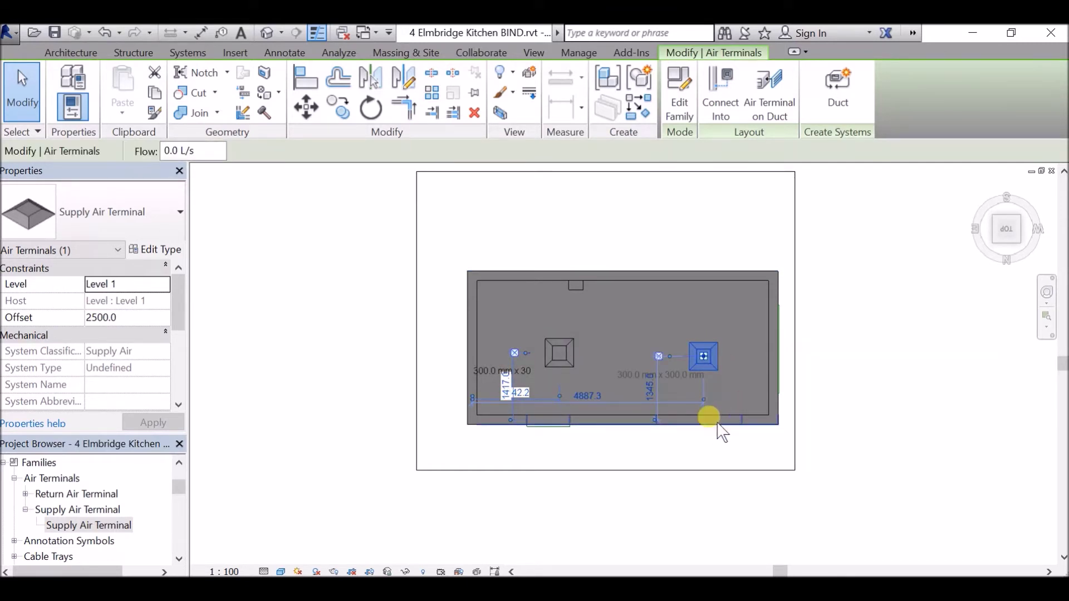
ctrl+click(564, 353)
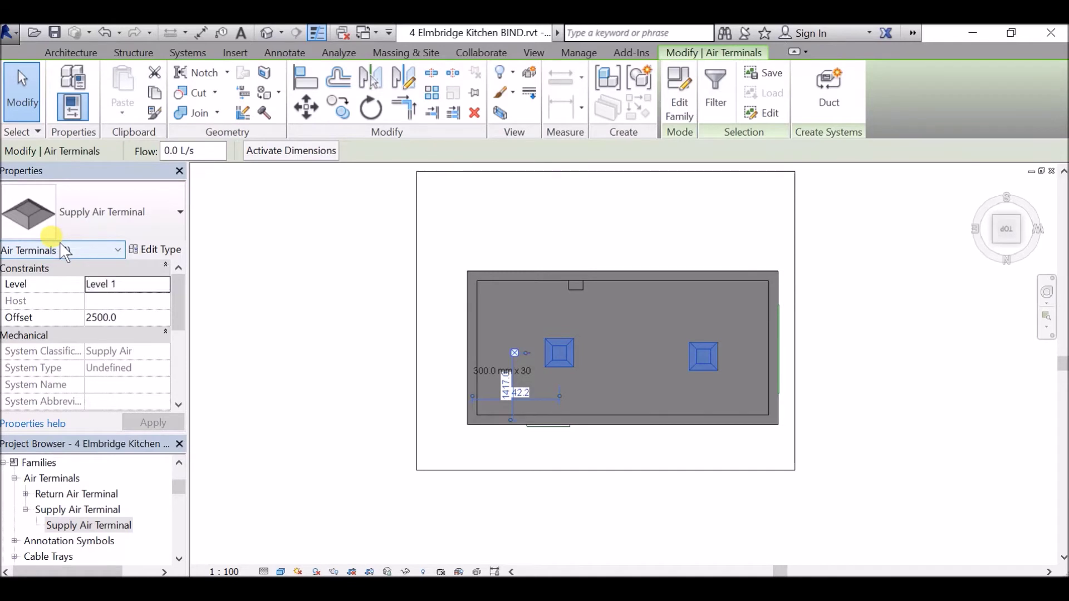
click(136, 217)
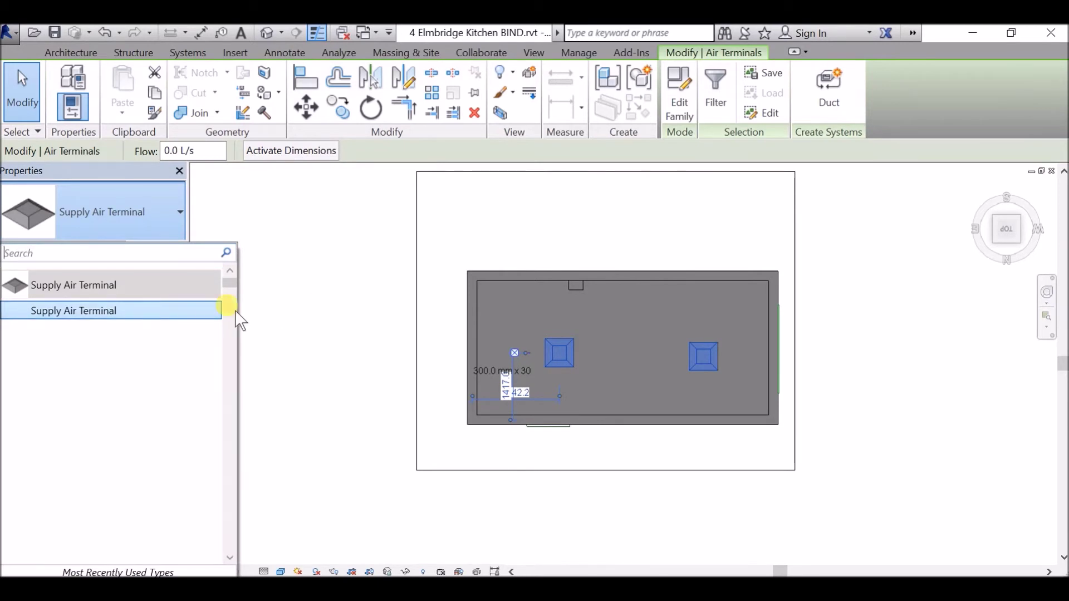
scroll(223, 318, up, 1)
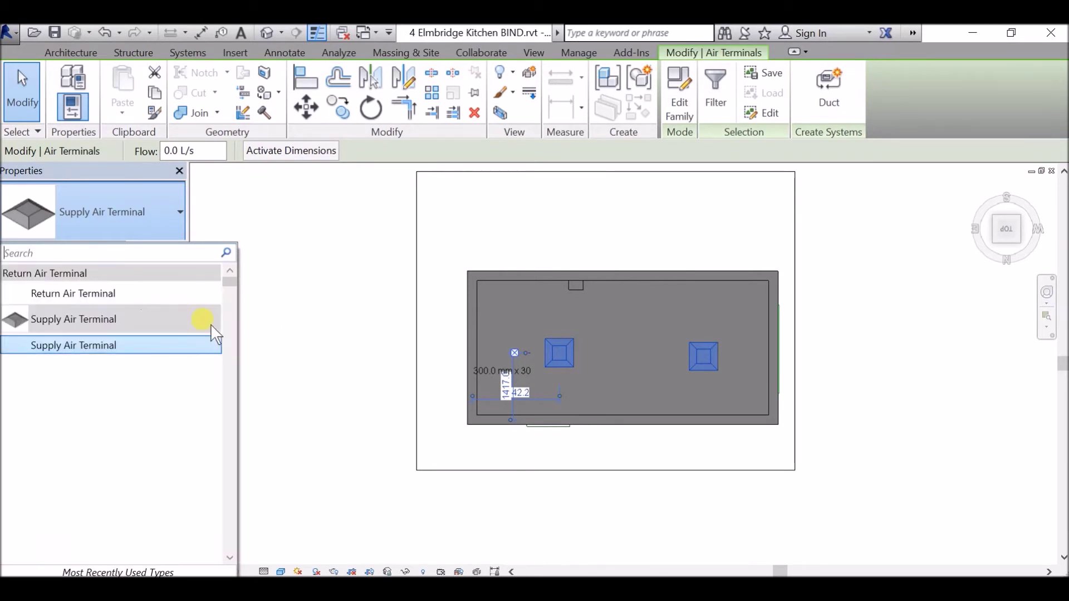
click(116, 295)
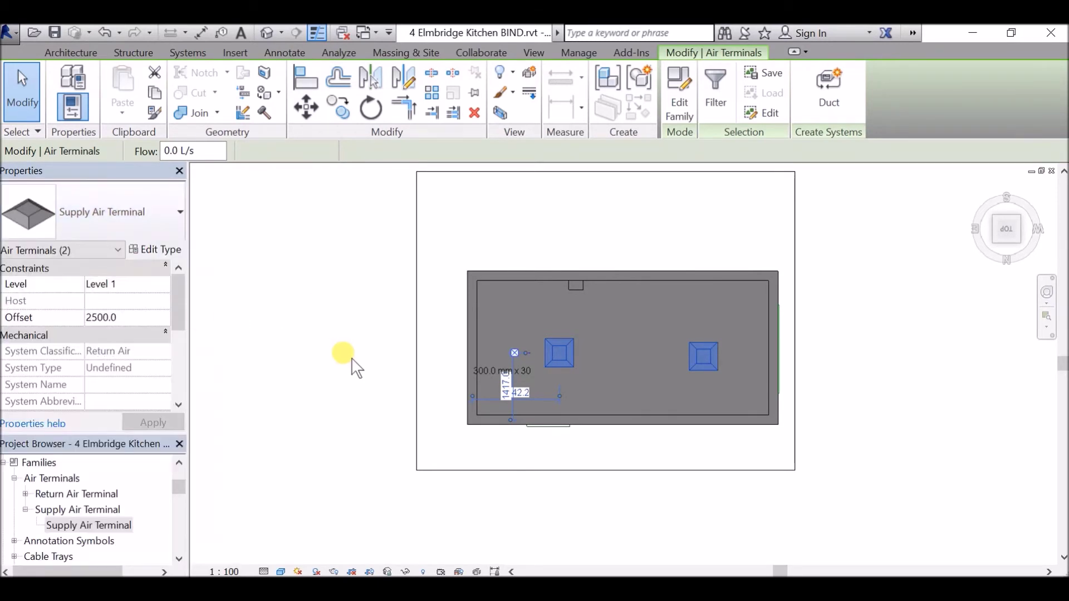
click(915, 456)
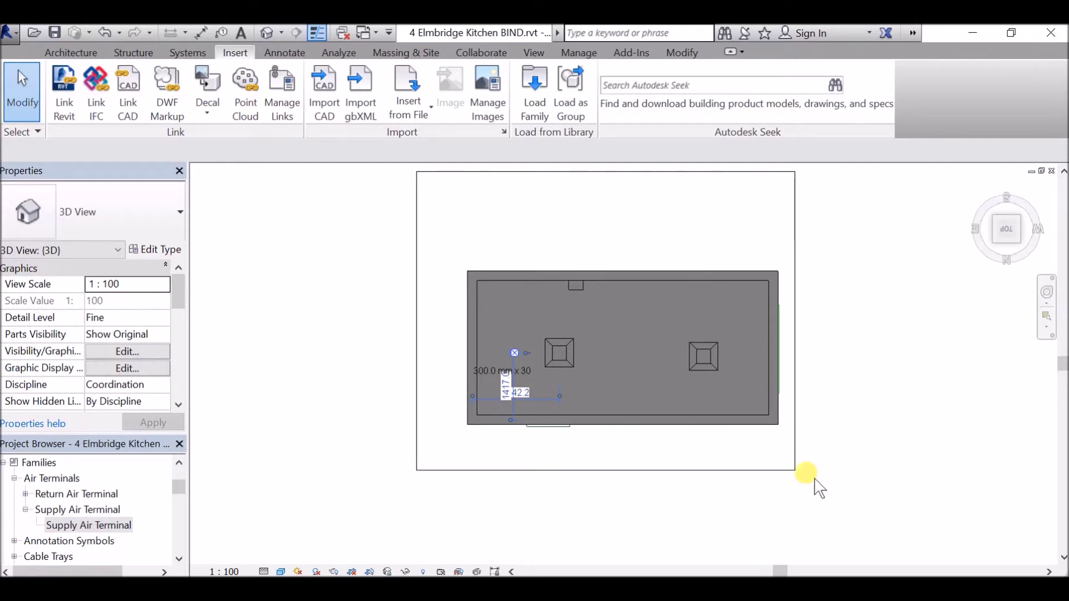
Select all air terminal instances in the entire project and change them to Supply Air Terminal
click(559, 354)
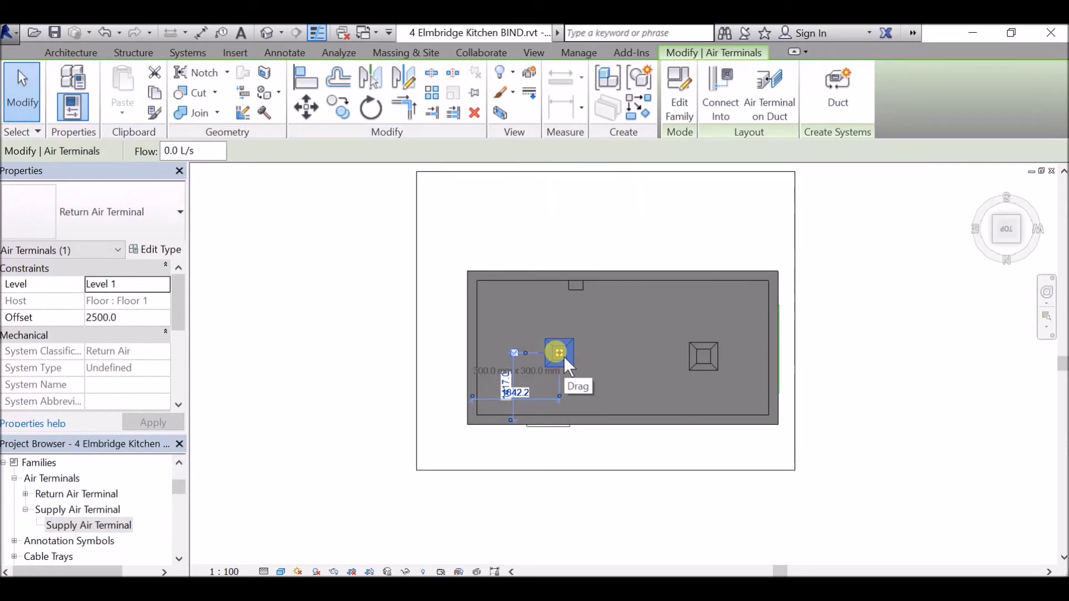
right_click(565, 359)
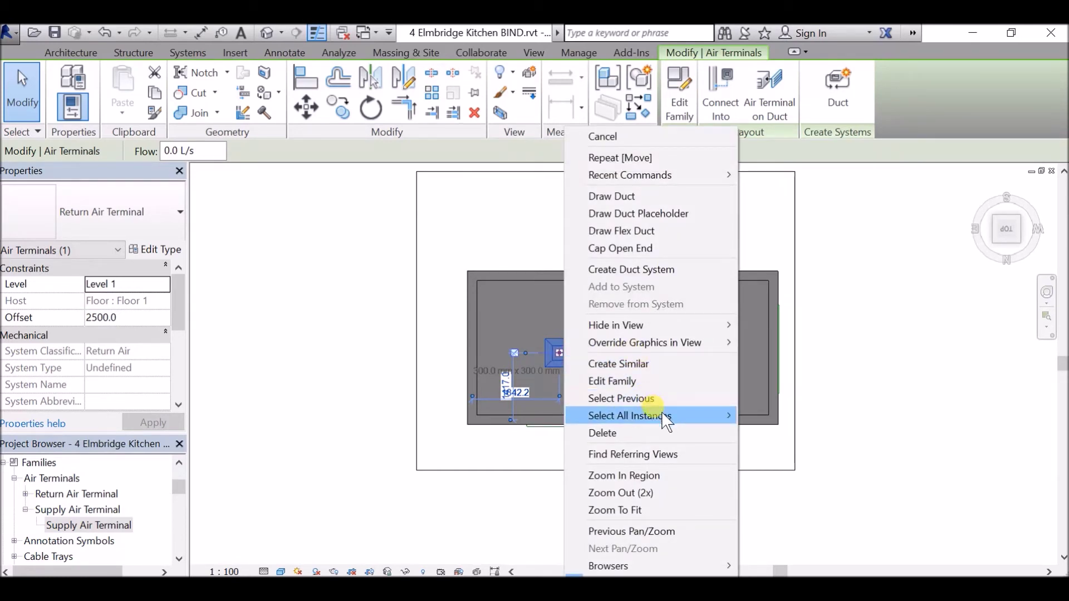
mouse_move(662, 413)
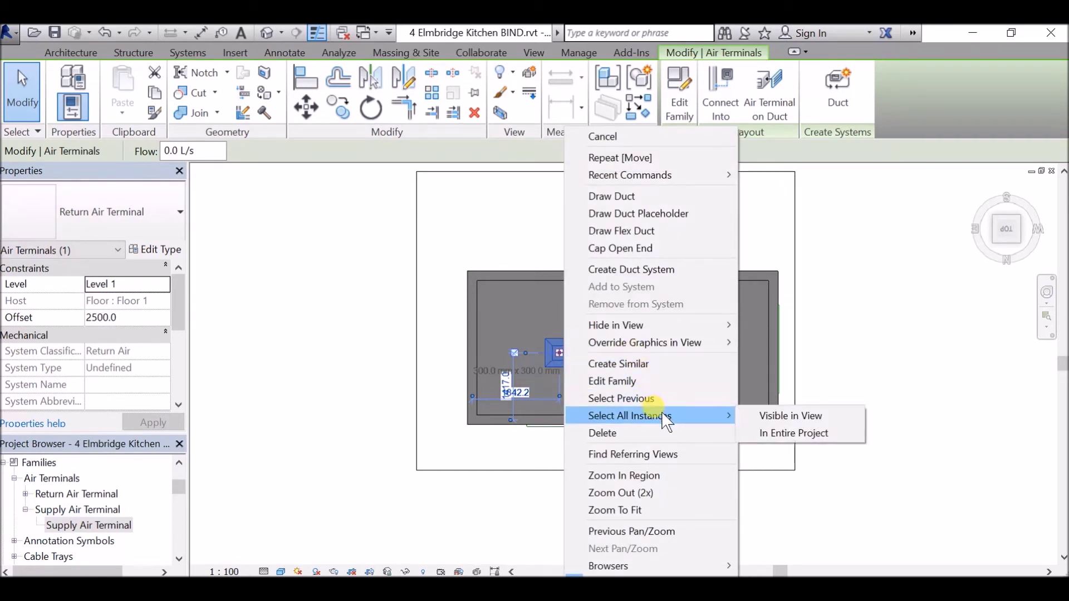
click(777, 433)
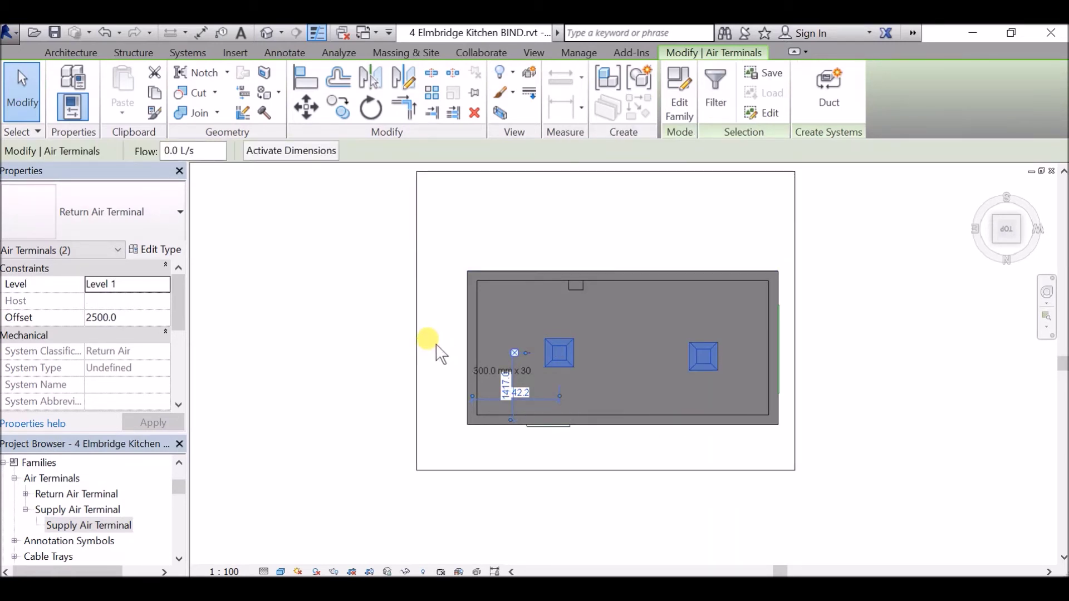
click(179, 212)
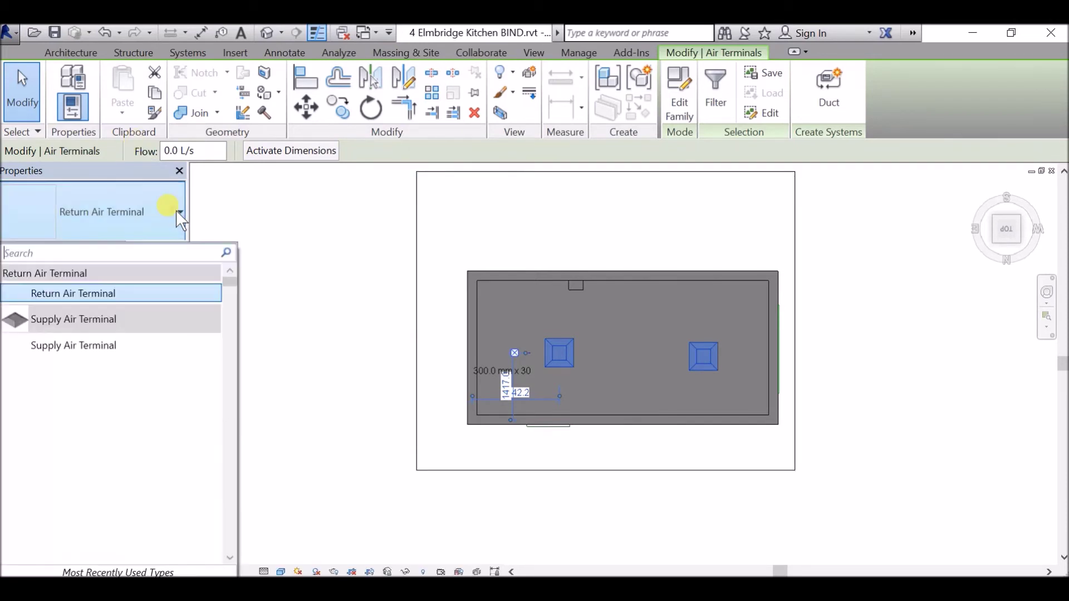
click(101, 346)
click(873, 434)
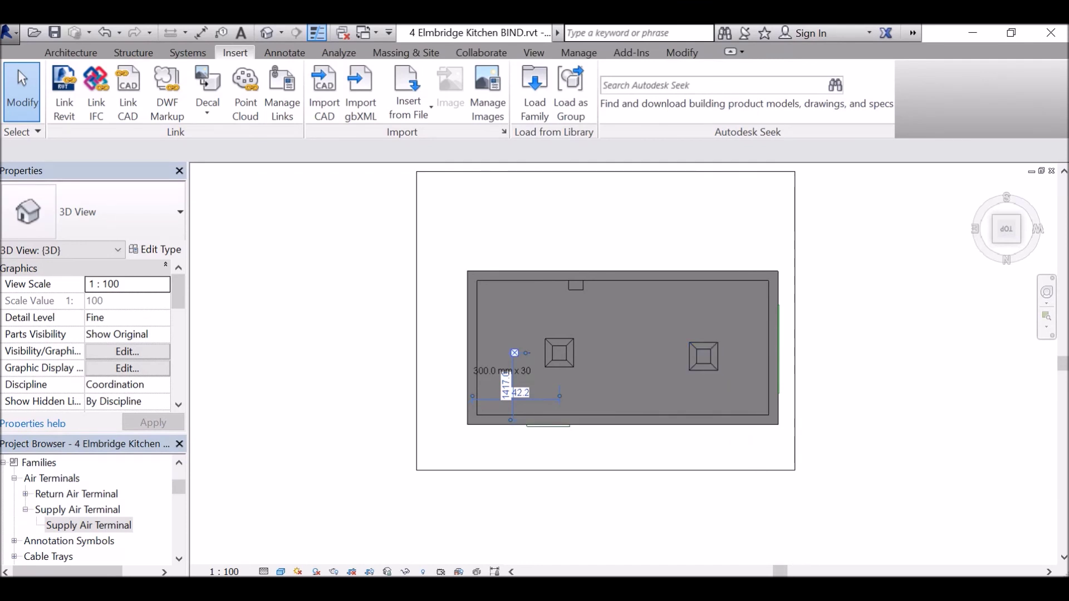
mouse_move(785, 554)
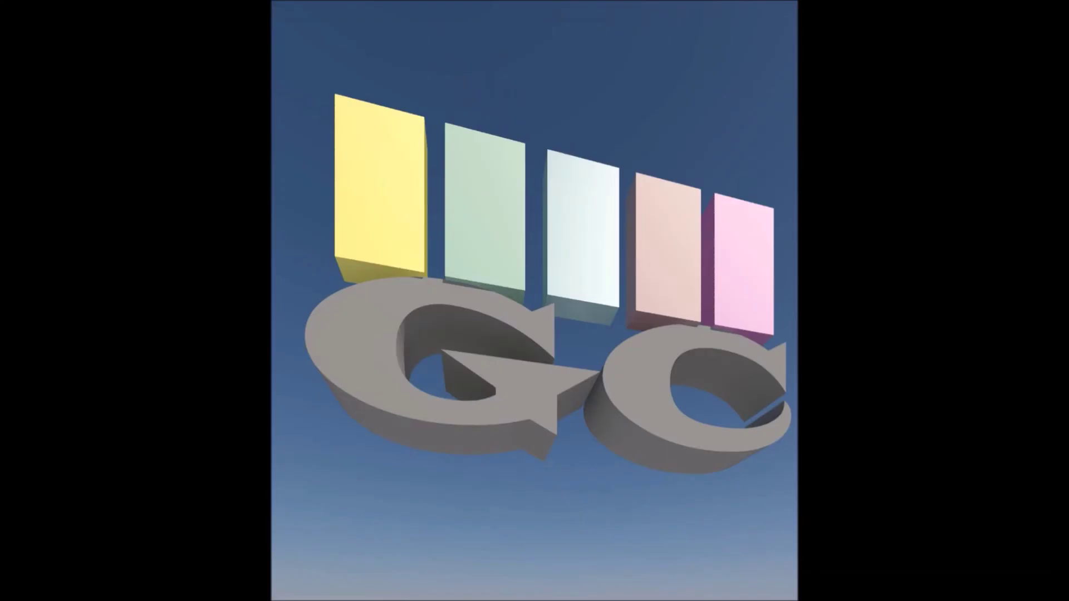